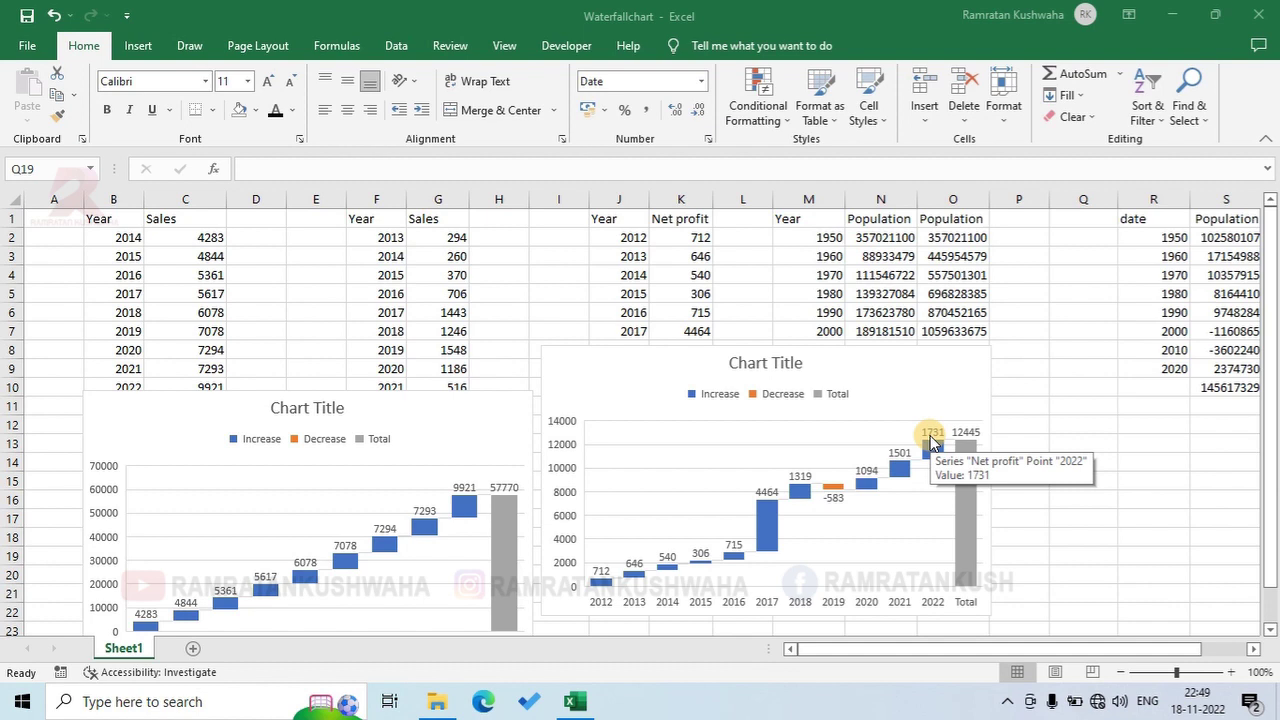
- Select the Year and Sales data range, then clear the selection
scroll(891, 286, "up", 3)
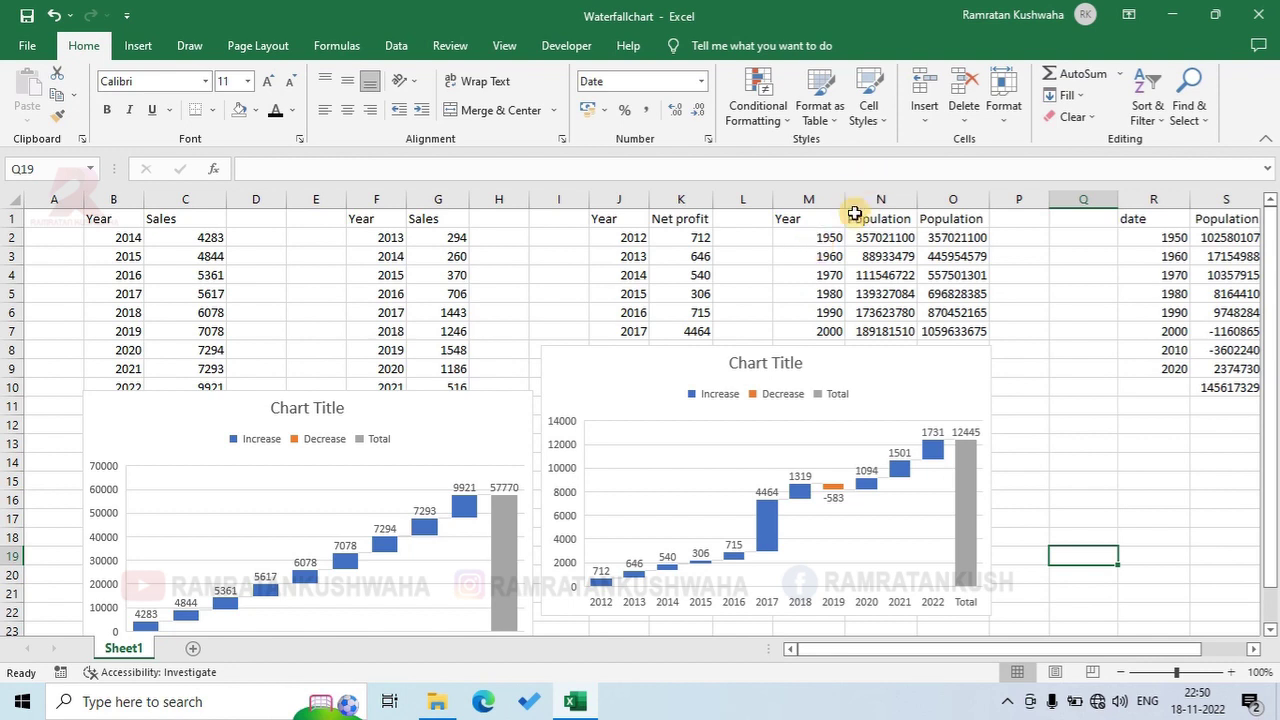
left_click_drag(277, 337, 277, 337)
left_click_drag(191, 237, 197, 352)
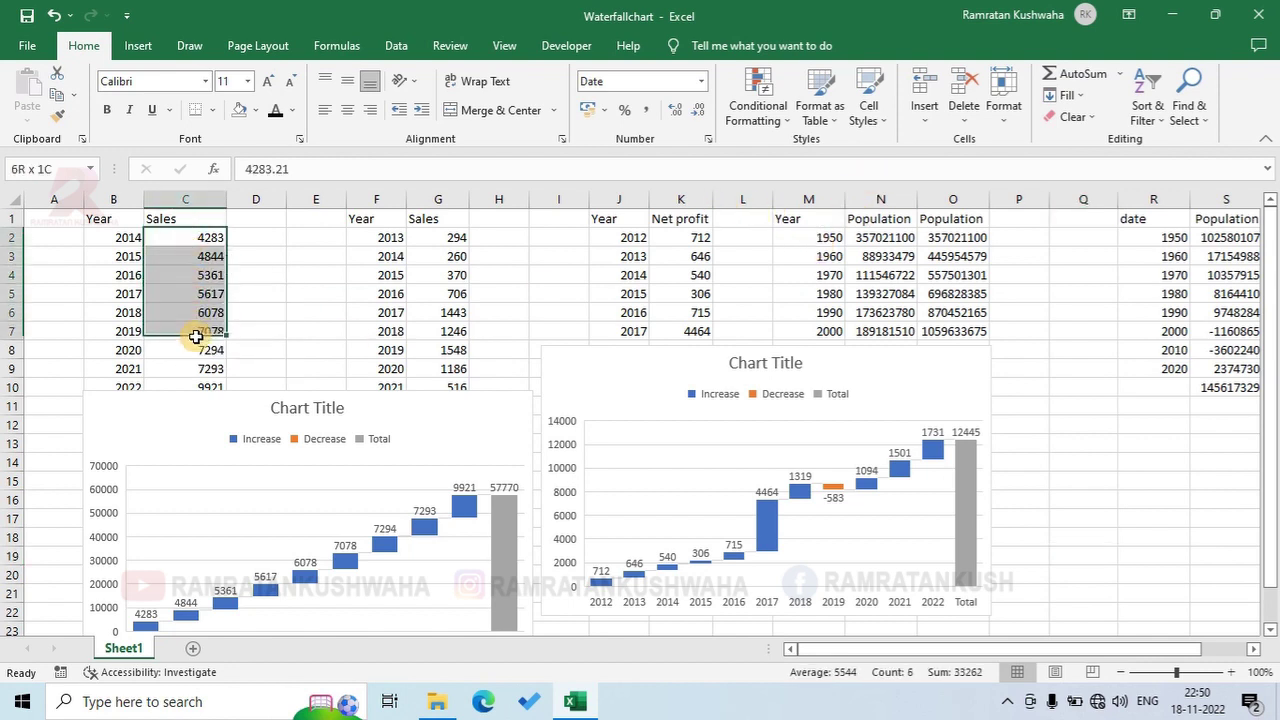
left_click(102, 232, "ctrl")
left_click_drag(102, 228, 185, 366)
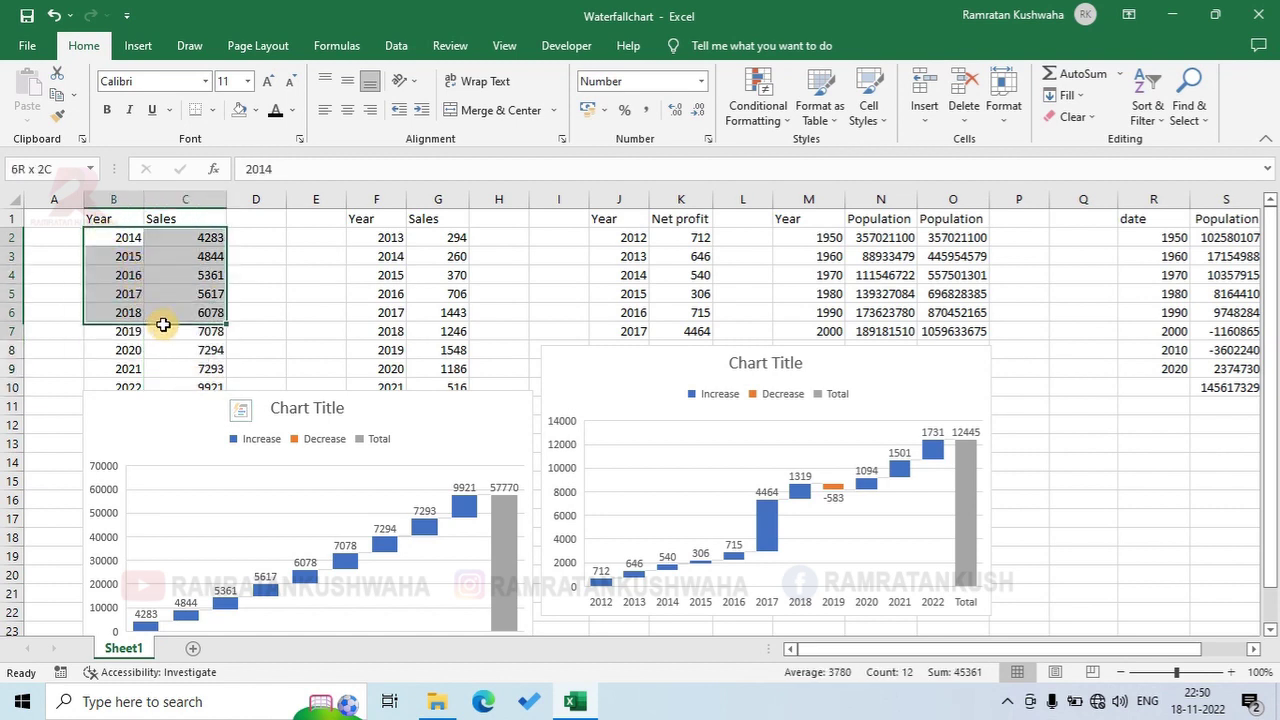
scroll(235, 330, "down", 1)
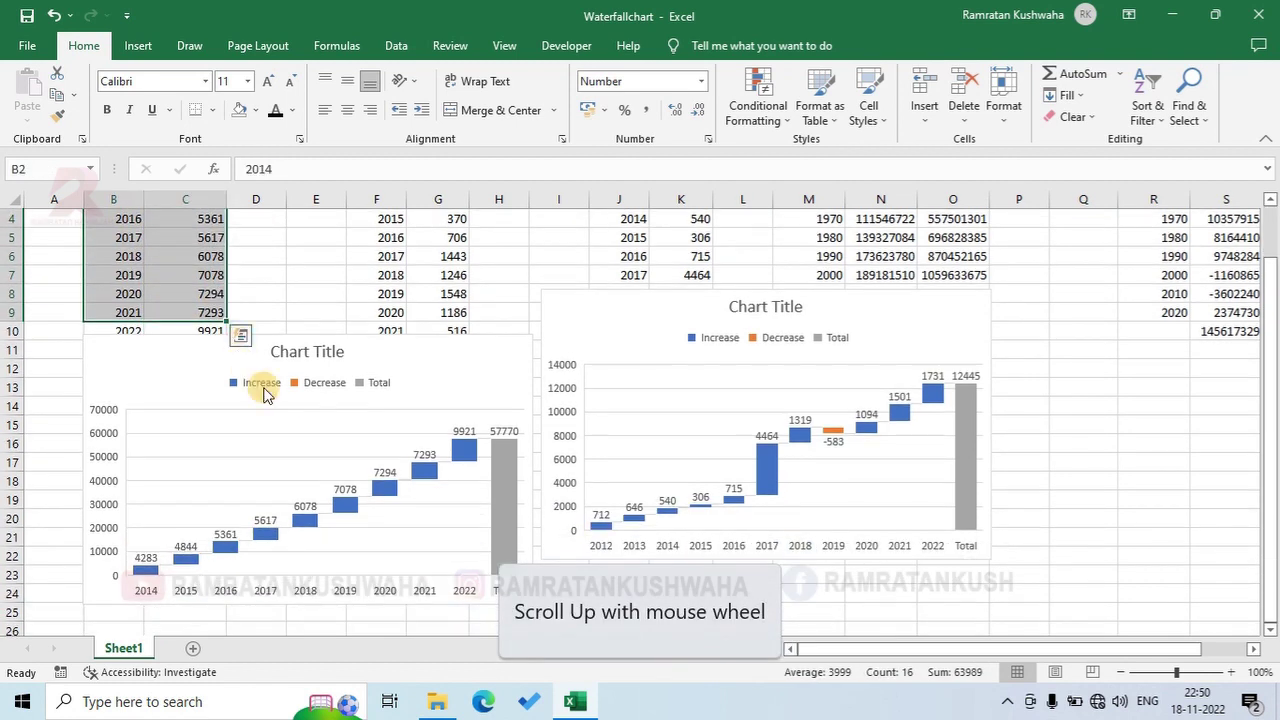
left_click(565, 275)
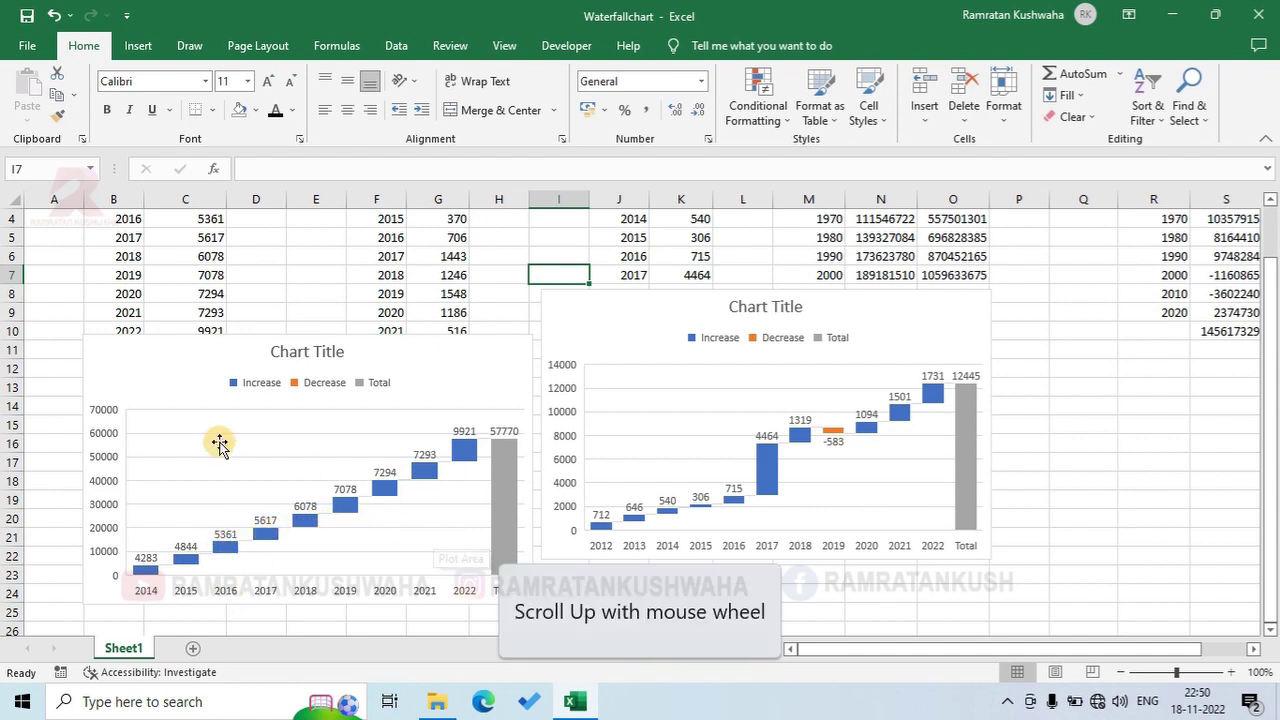
scroll(210, 445, "up", 1)
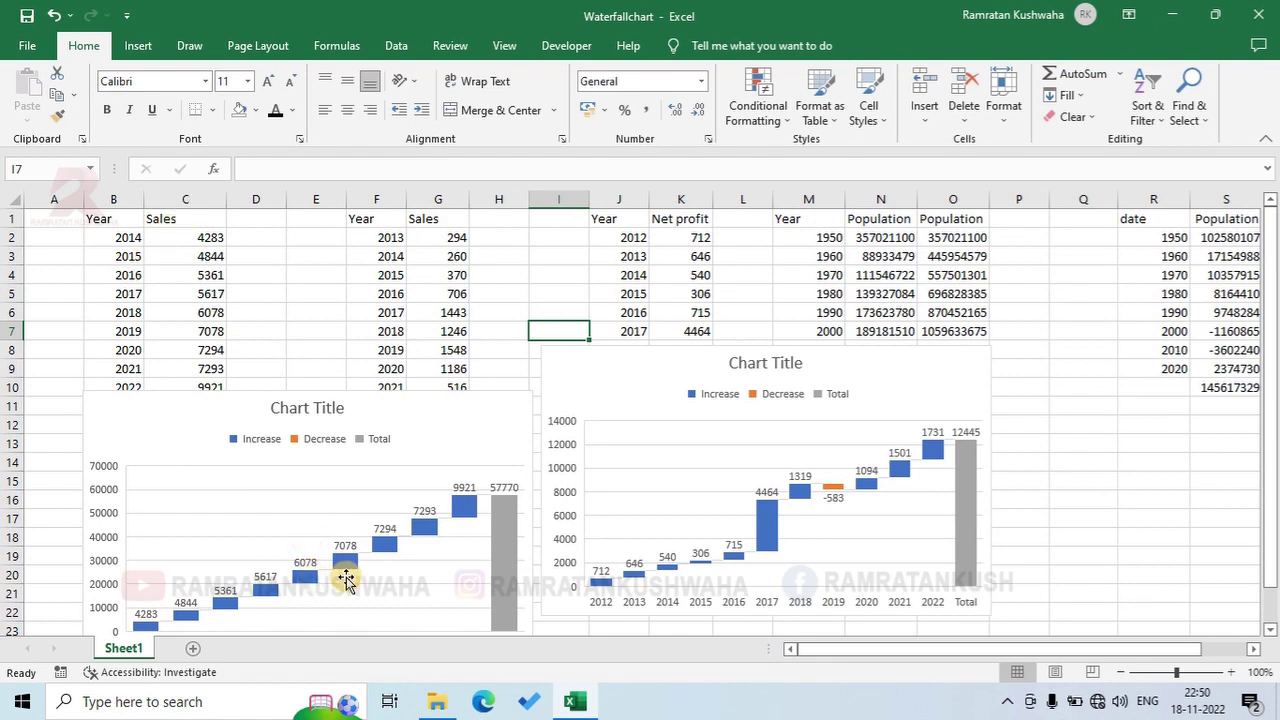
left_click(558, 257)
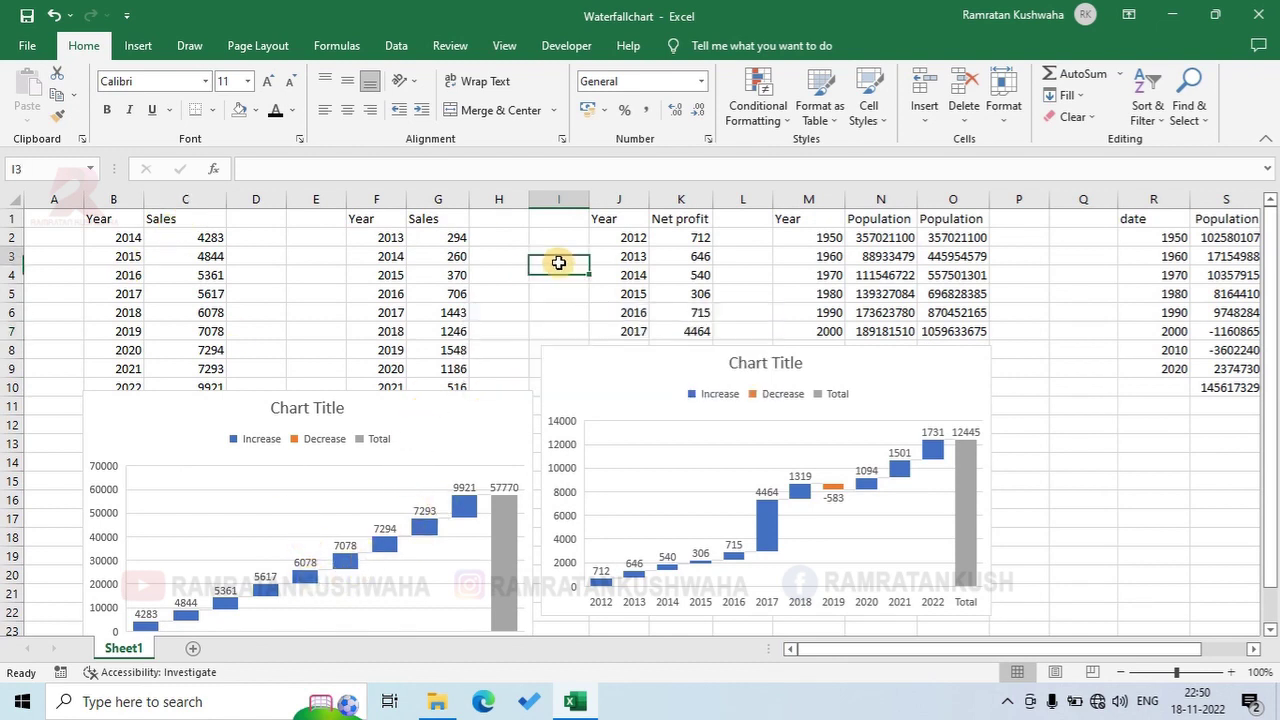
- Move the Net profit chart up-right to check K2:K12, then back down-left over columns J–P
left_click(678, 221)
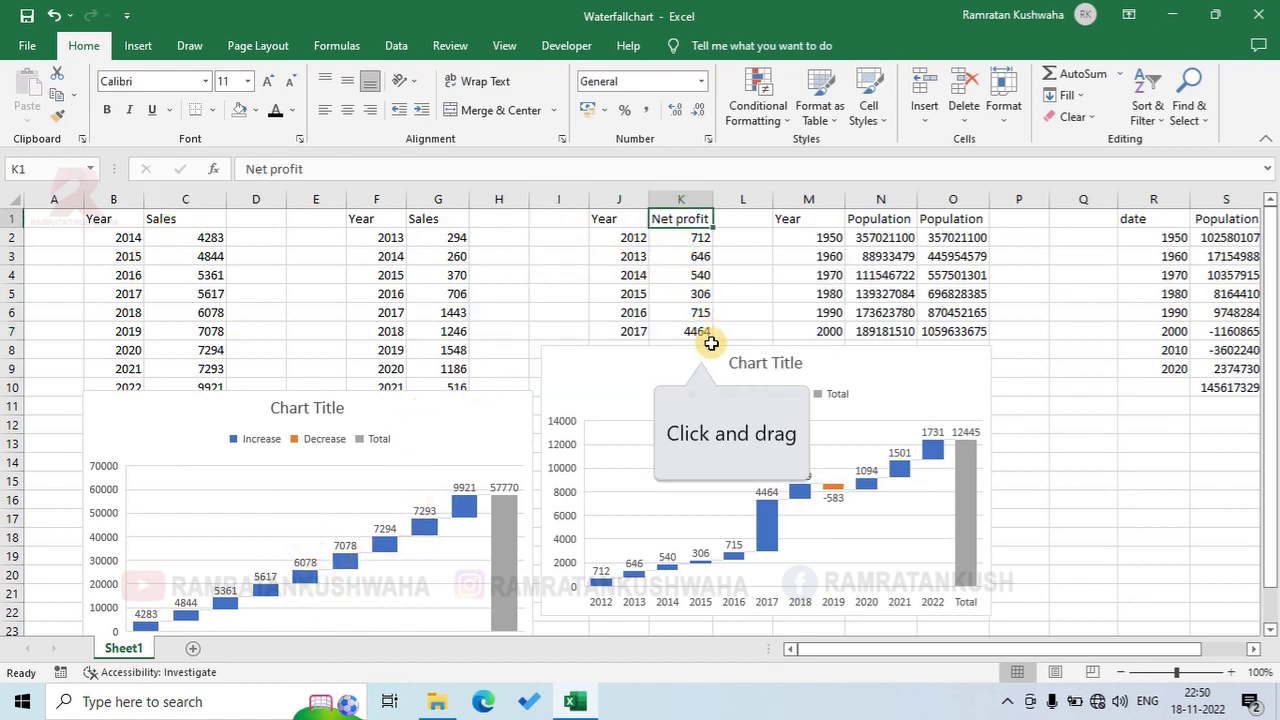
left_click_drag(704, 348, 927, 314)
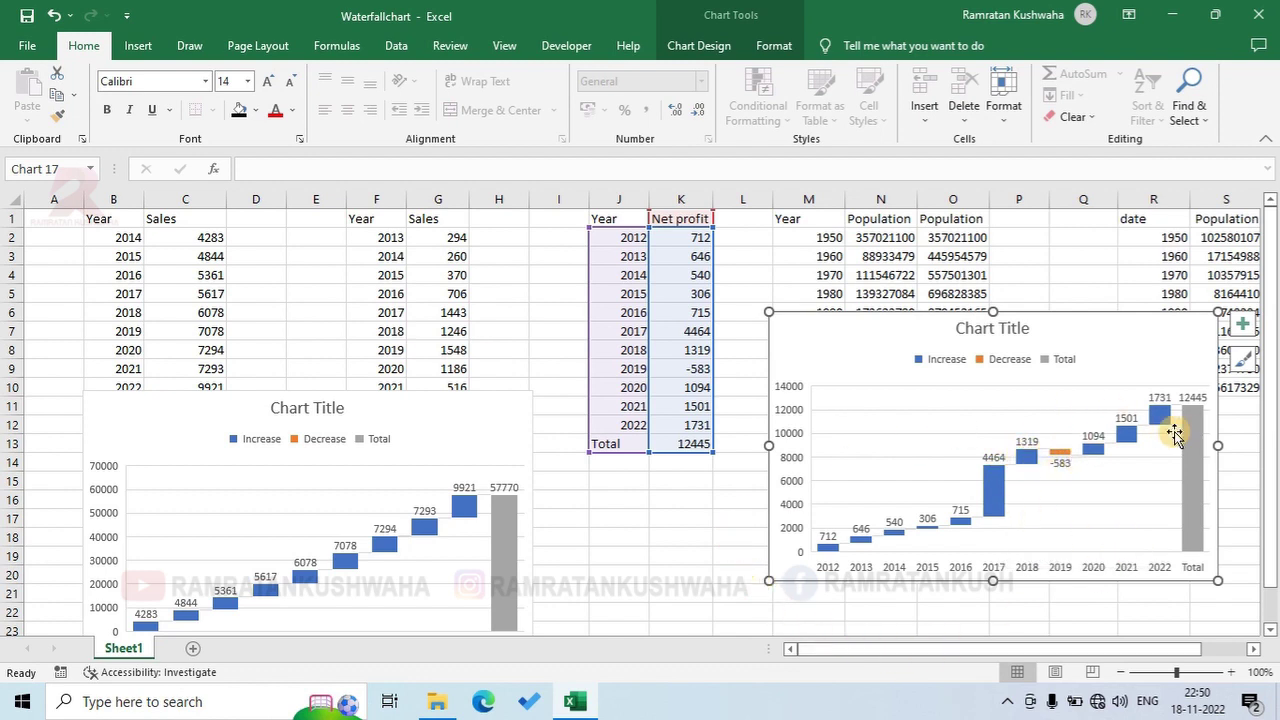
left_click(663, 238)
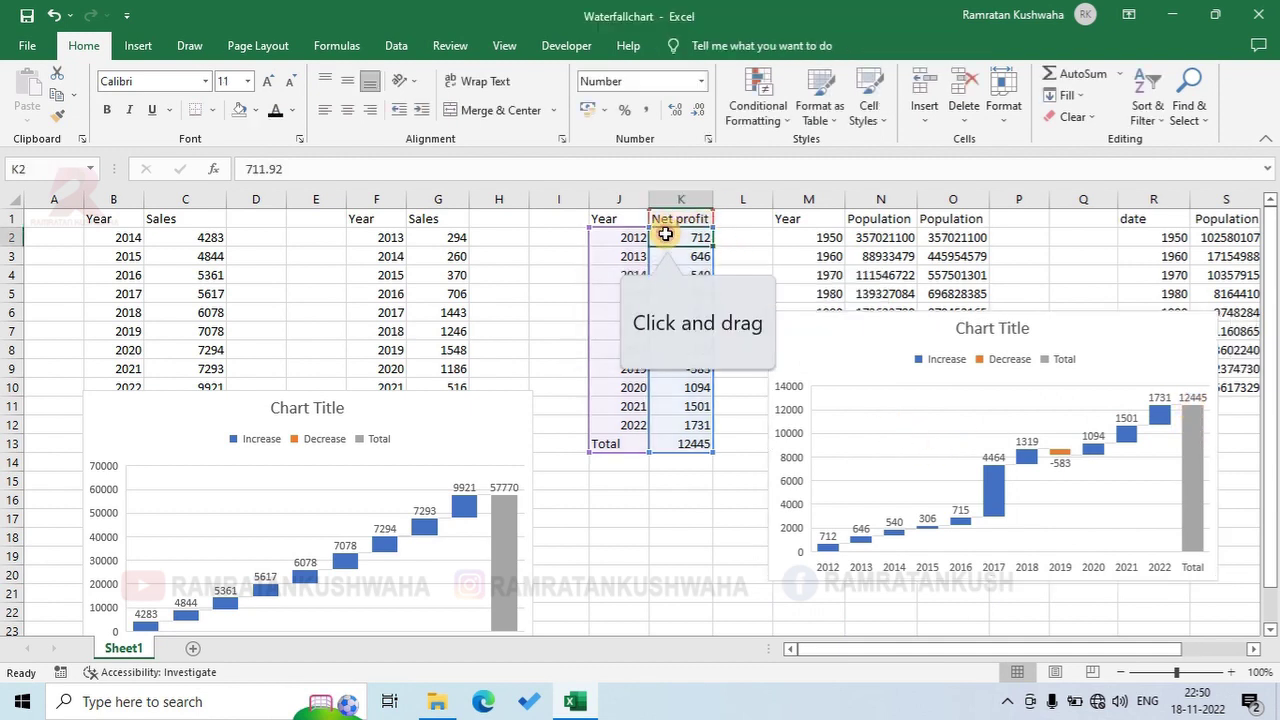
left_click_drag(663, 238, 700, 424)
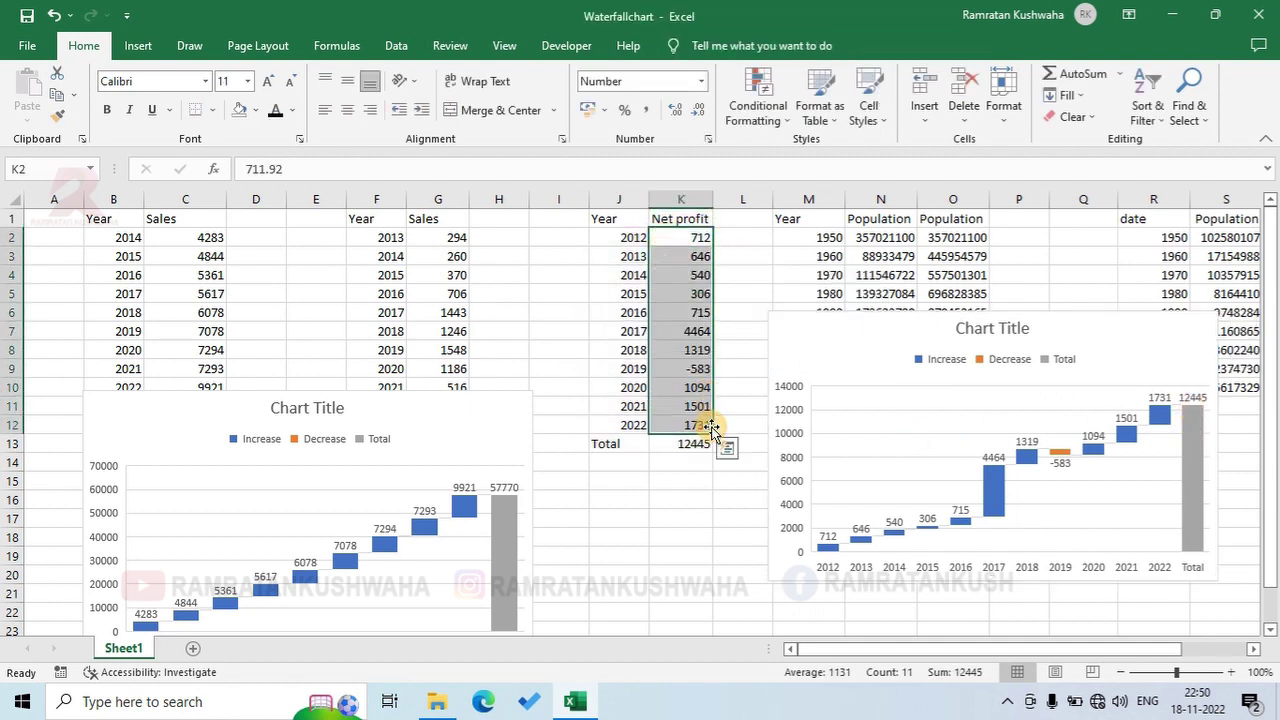
left_click(677, 495)
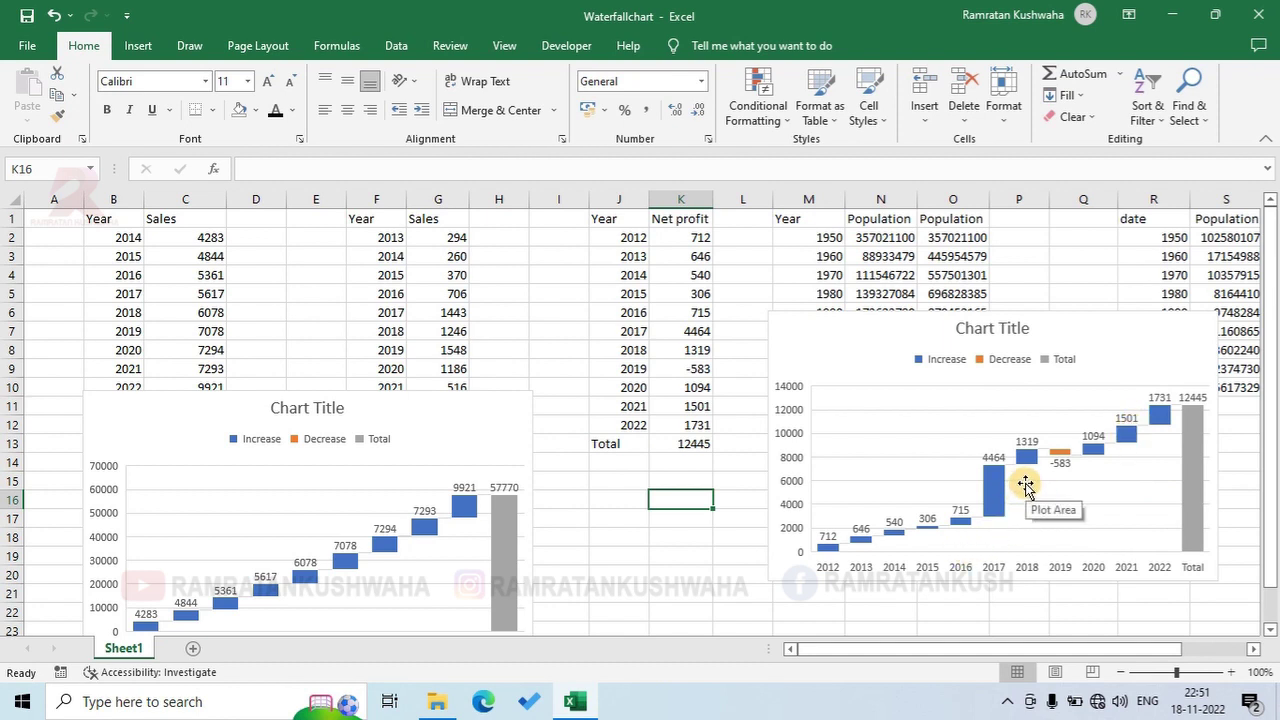
left_click_drag(1120, 326, 934, 404)
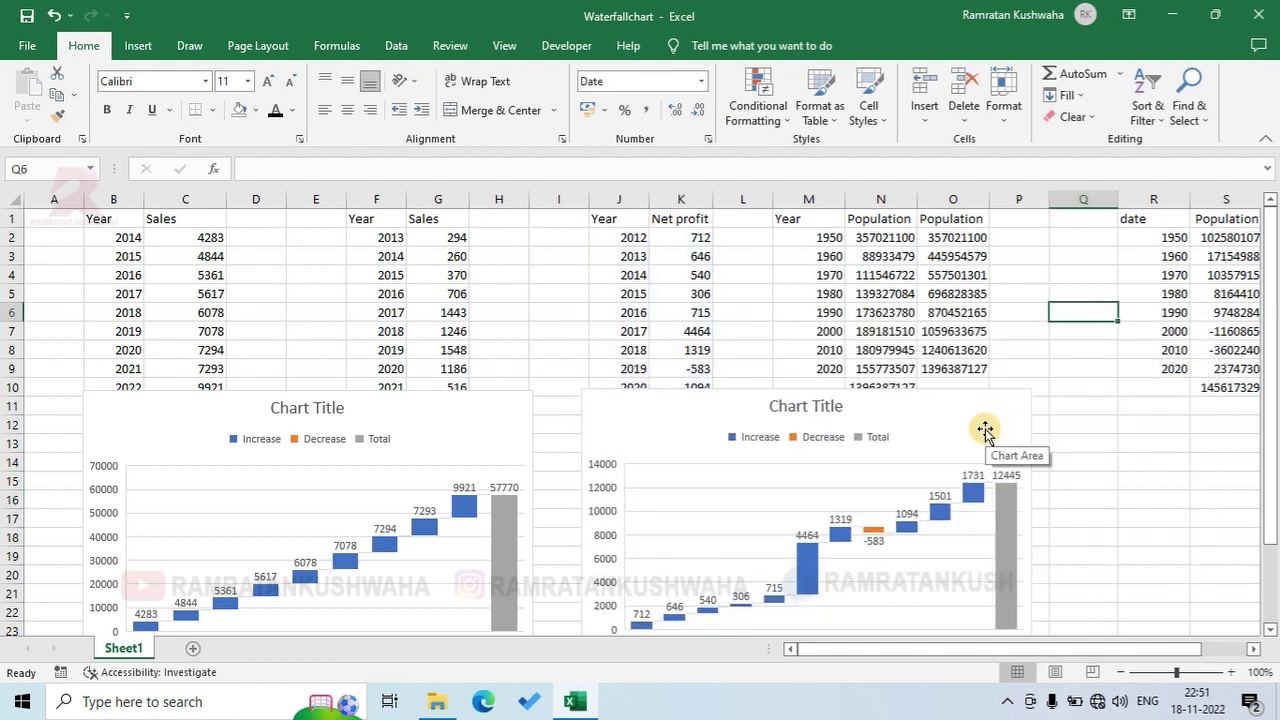
- Select the 1950 Population value and scroll down until both waterfall charts show fully
left_click_drag(828, 237, 918, 230)
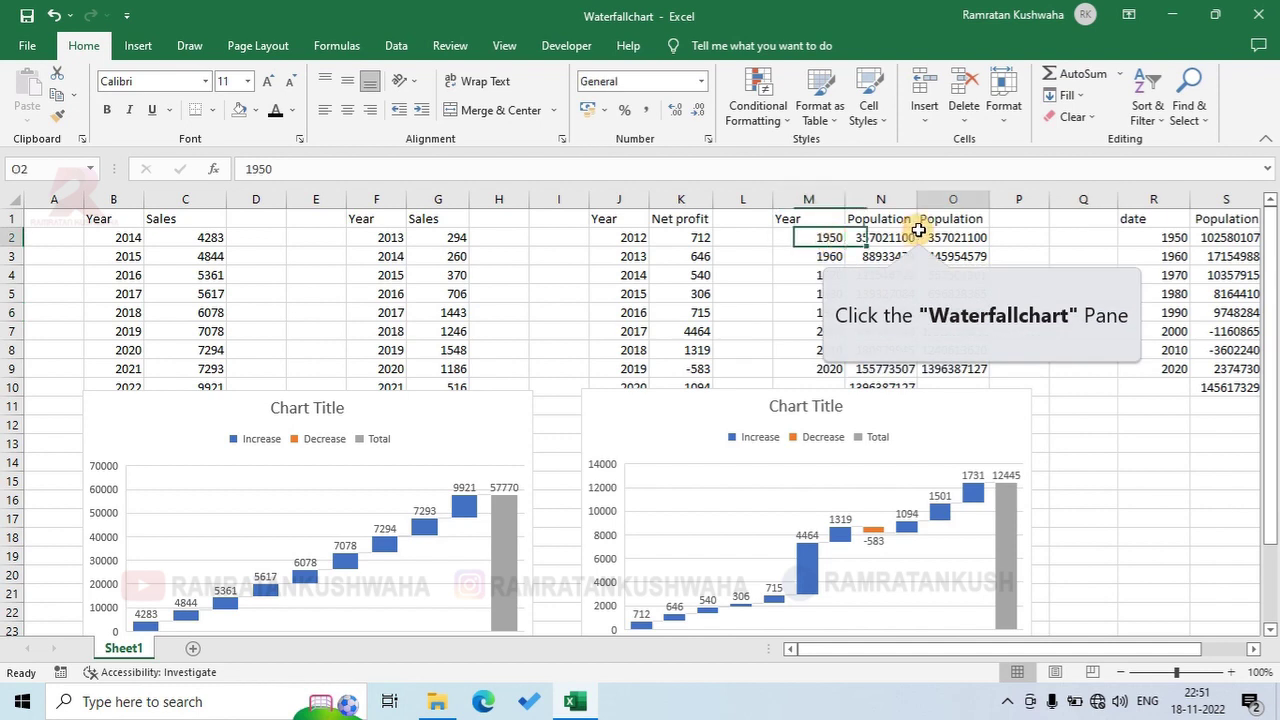
left_click(918, 232)
scroll(971, 514, "down", 2)
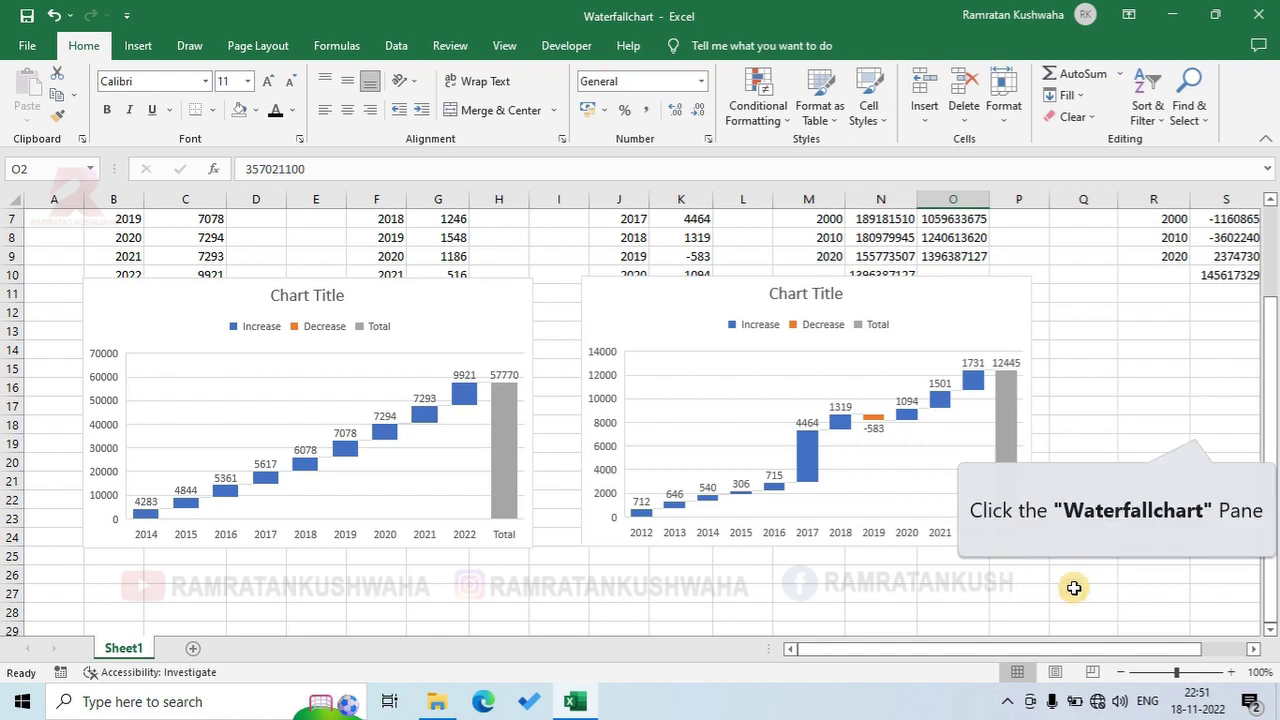
left_click(1195, 424)
- Shift the Net profit waterfall chart right, then delete it
scroll(1108, 338, "up", 2)
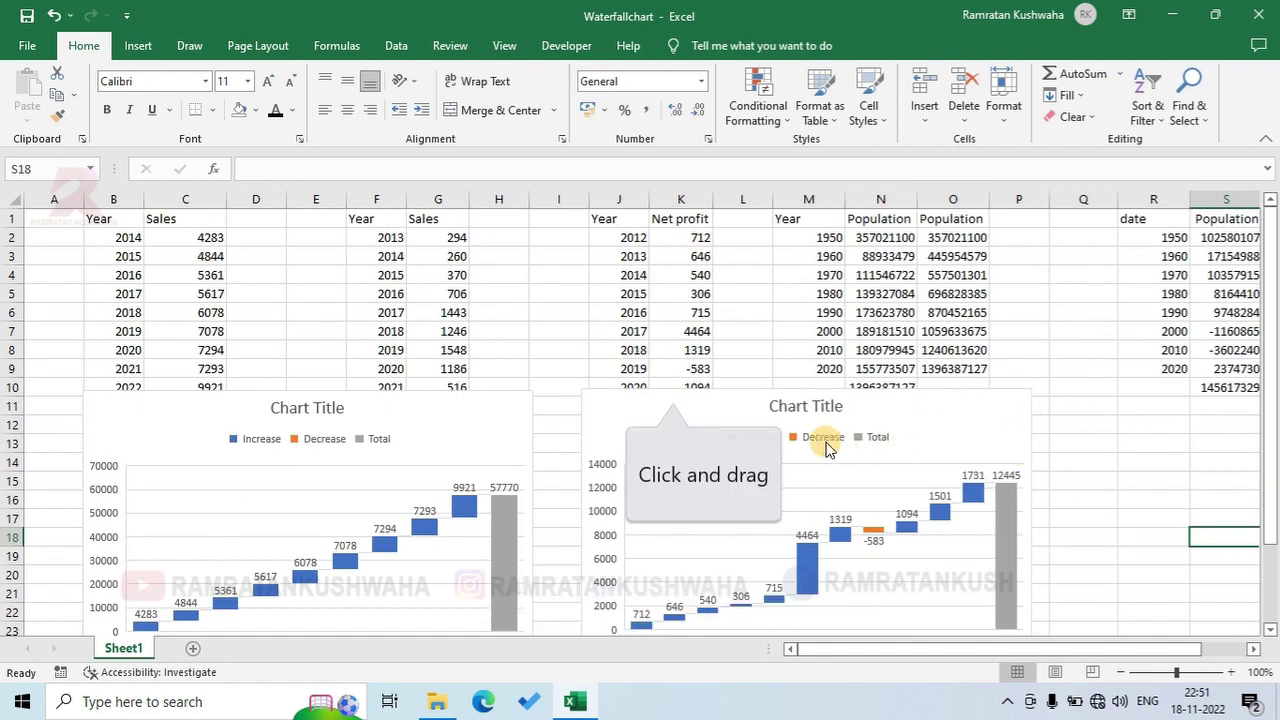
left_click(678, 391)
left_click_drag(678, 391, 869, 383)
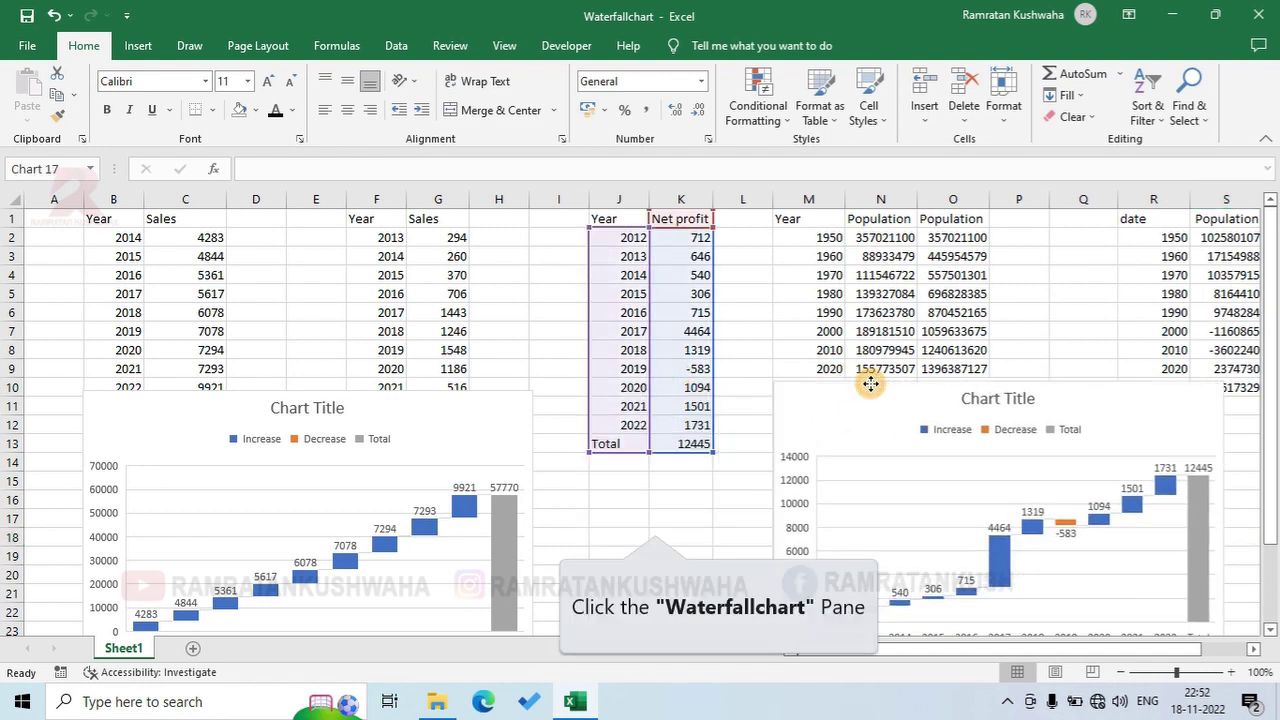
left_click(665, 518)
left_click(815, 398)
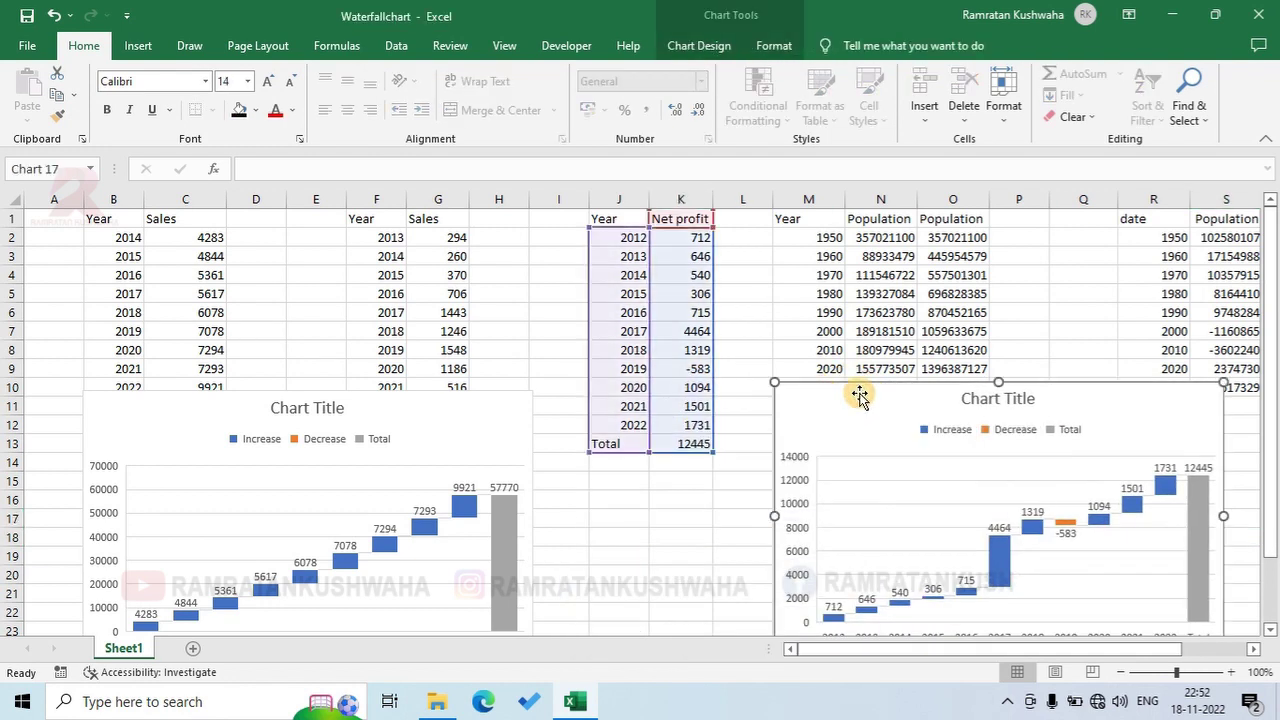
key("Delete")
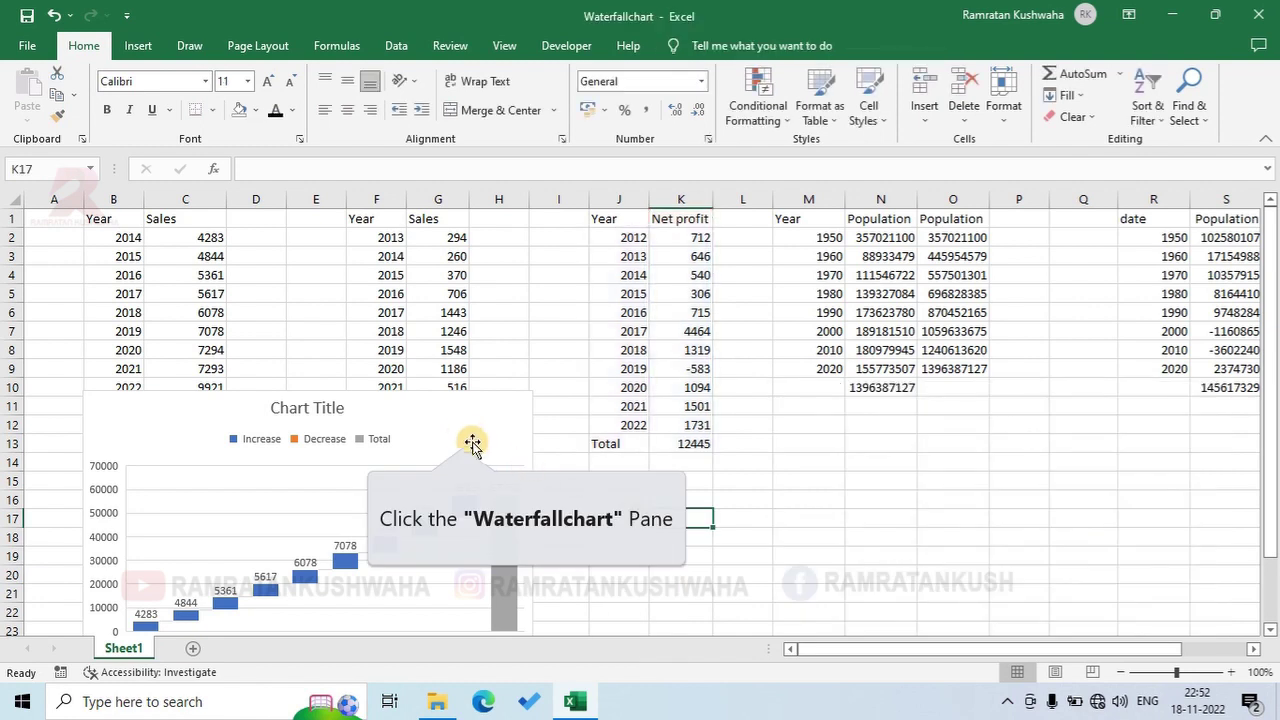
- Delete the Sales waterfall chart and deselect everything
left_click(463, 436)
key("Delete")
left_click(398, 500)
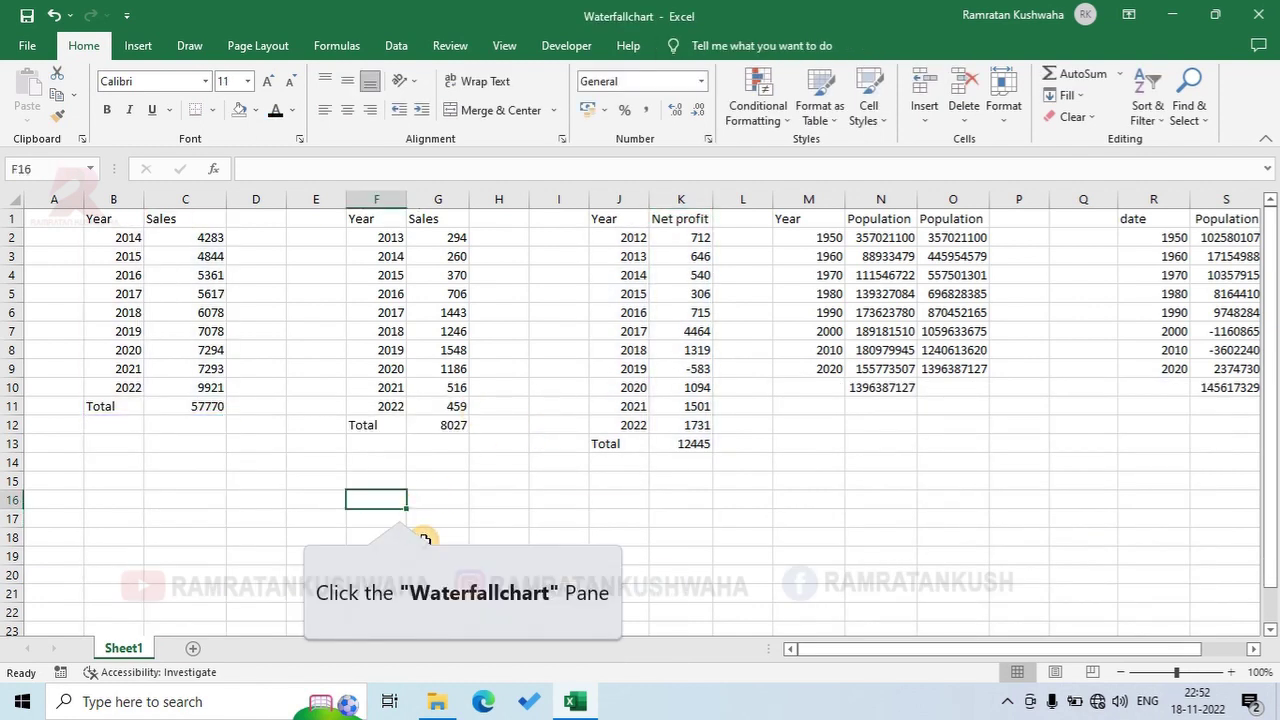
left_click(148, 443)
- Try several selections of the Year and Sales columns, ending with the whole table
mouse_move(100, 216)
left_mouse_down()
mouse_move(171, 266)
mouse_move(206, 384)
left_mouse_up()
left_click(113, 237)
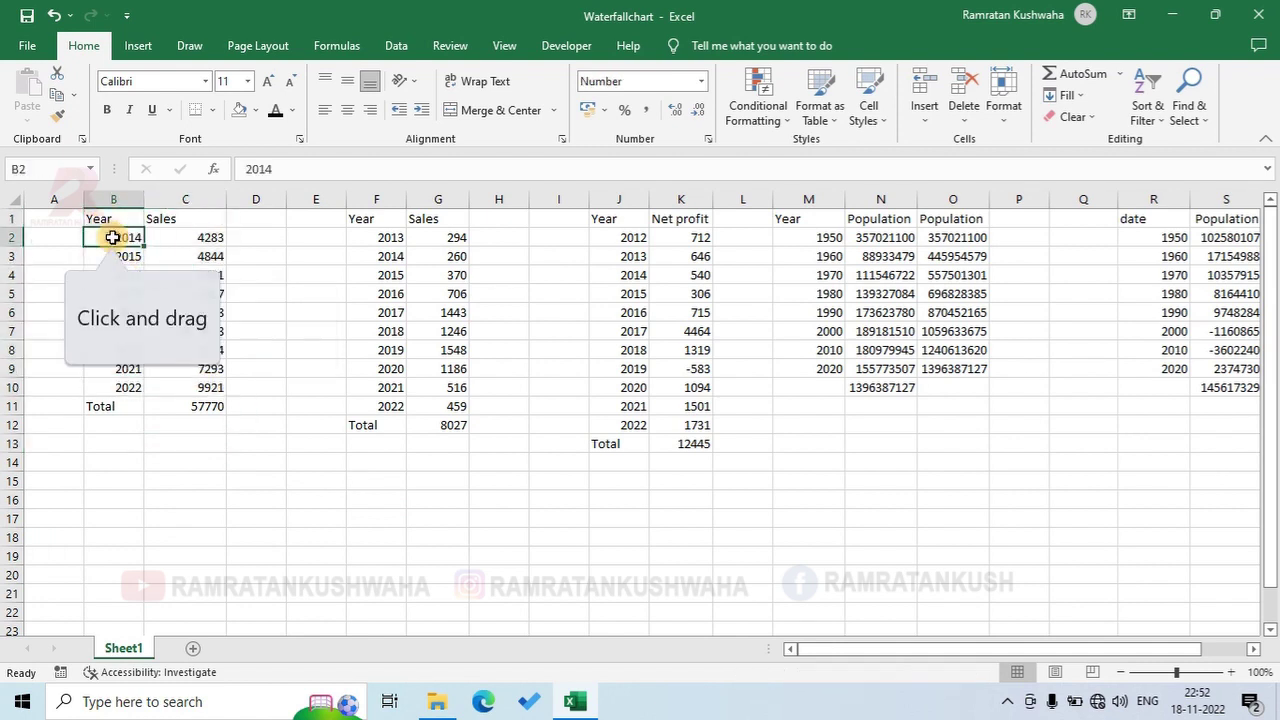
left_click_drag(112, 234, 119, 386)
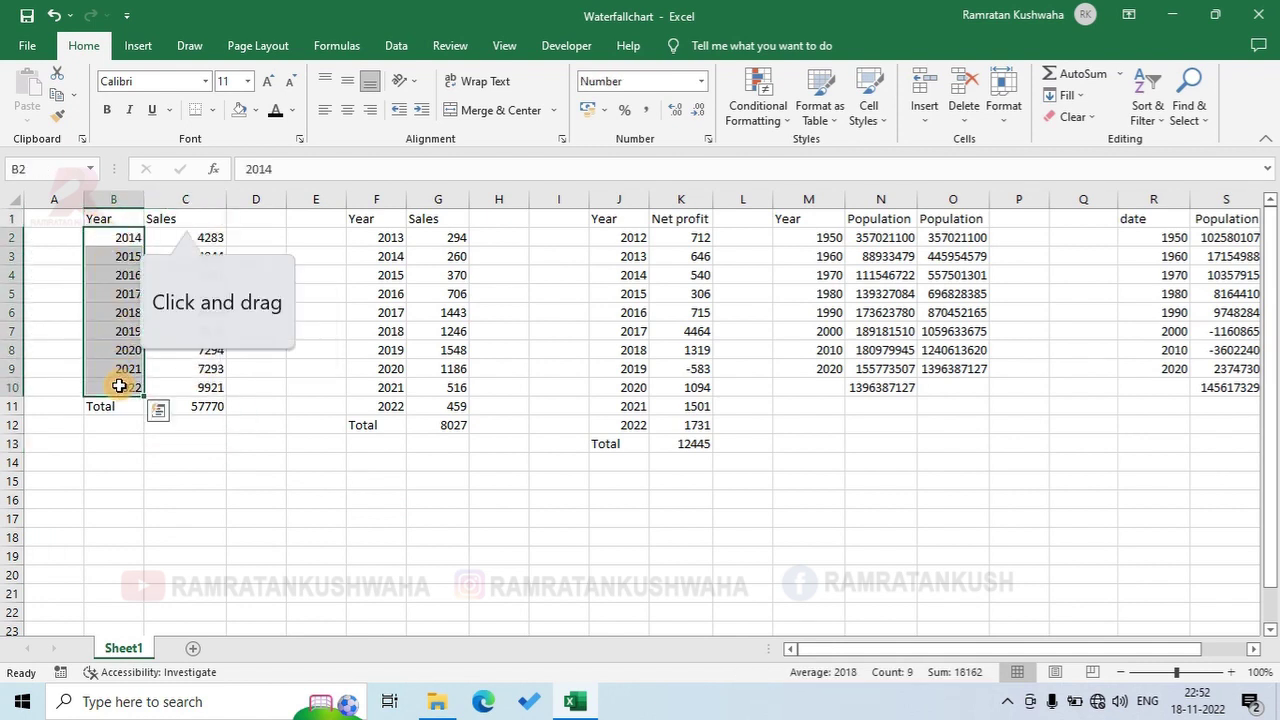
left_click_drag(186, 217, 200, 385)
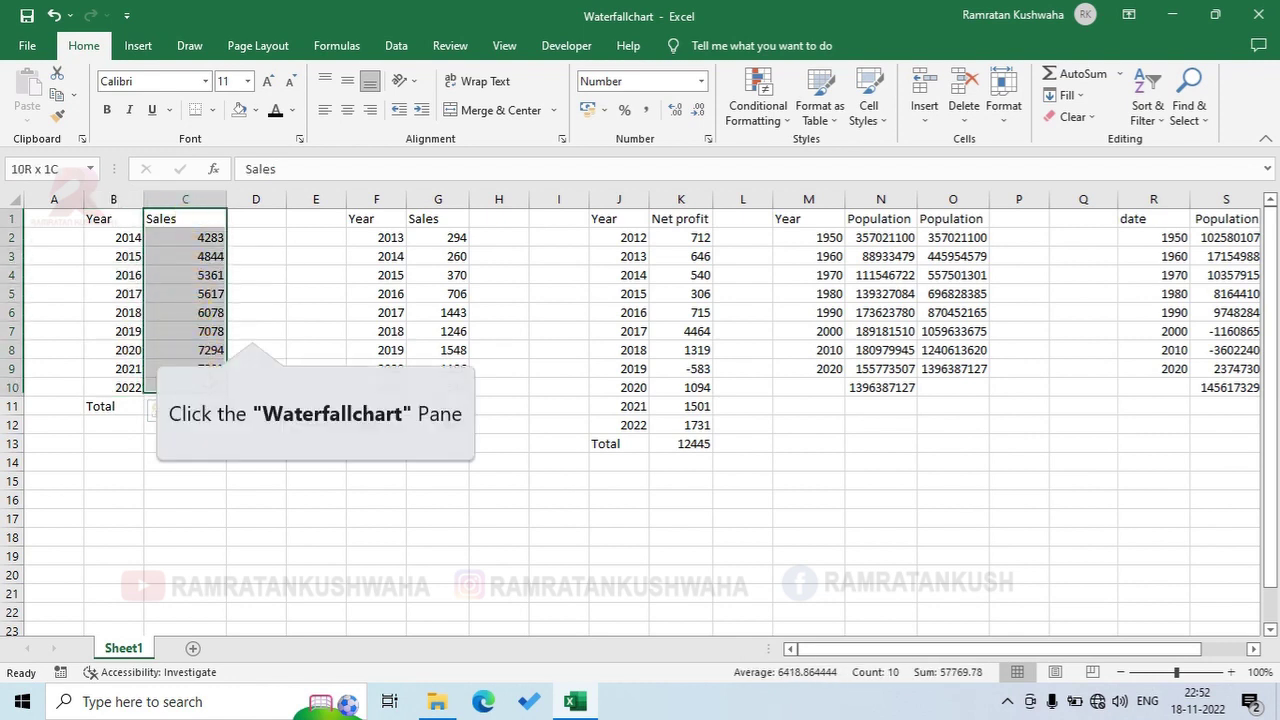
left_click(255, 331)
left_click_drag(199, 242, 205, 368)
left_click(255, 331)
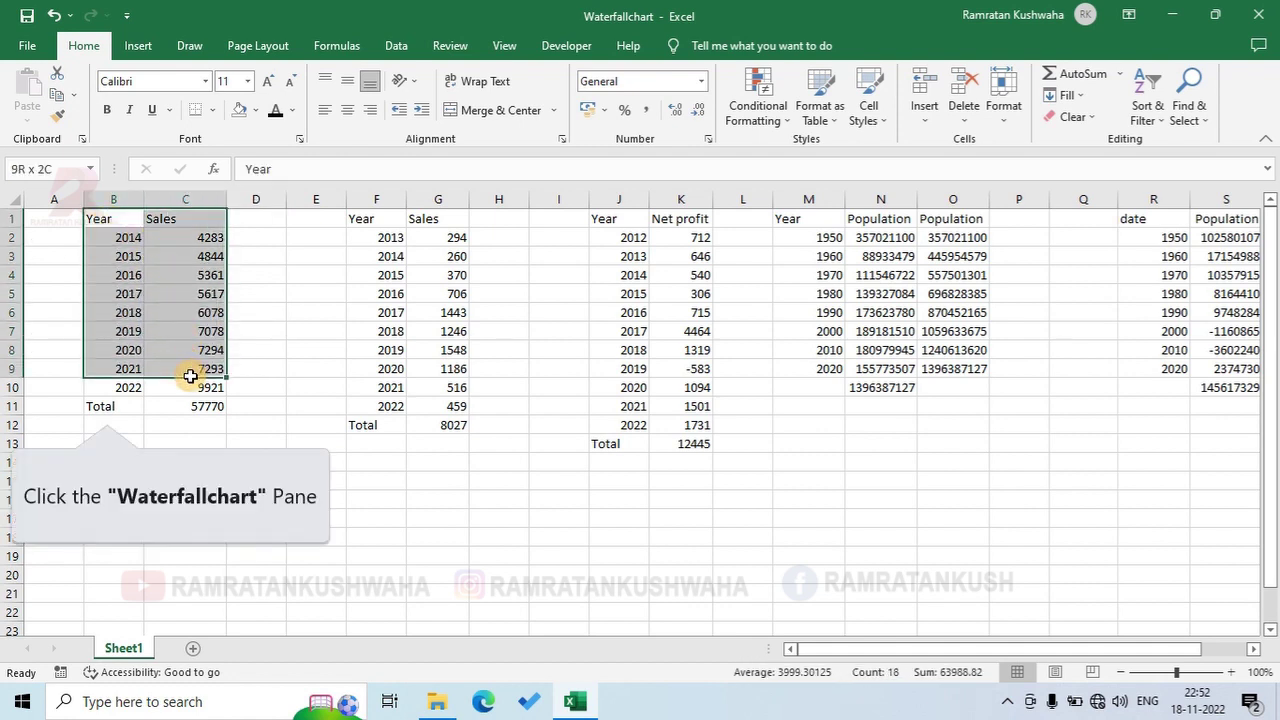
left_click_drag(107, 221, 190, 390)
- AutoSum C2:C10 into the Sales Total cell C11 (57770) and select B1:C11
left_click(106, 410)
left_click(194, 406)
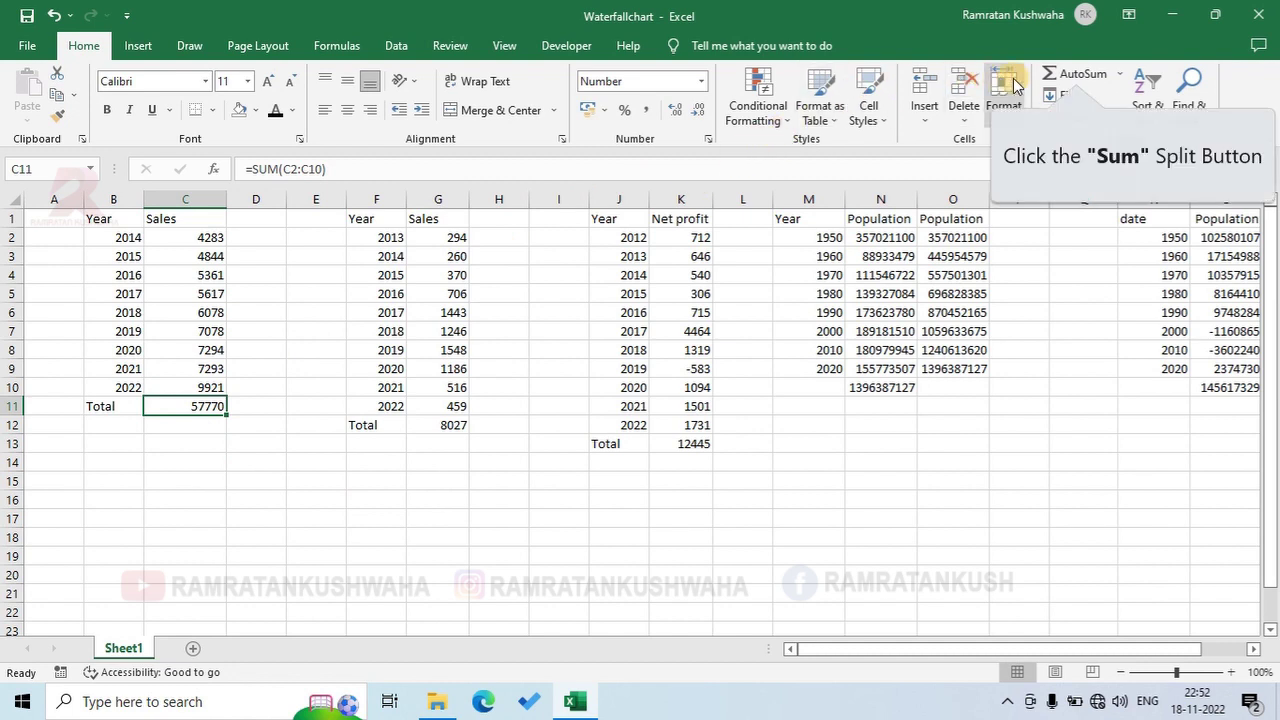
left_click(1085, 80)
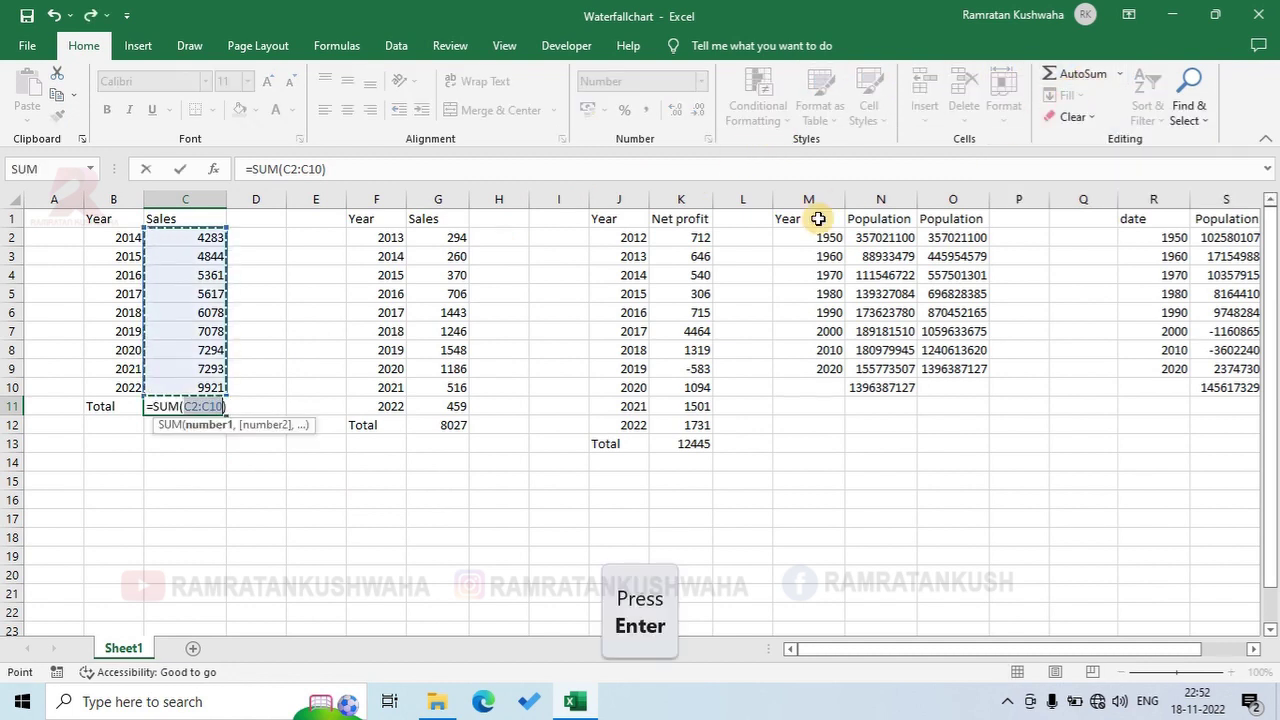
key("Return")
left_click(150, 481)
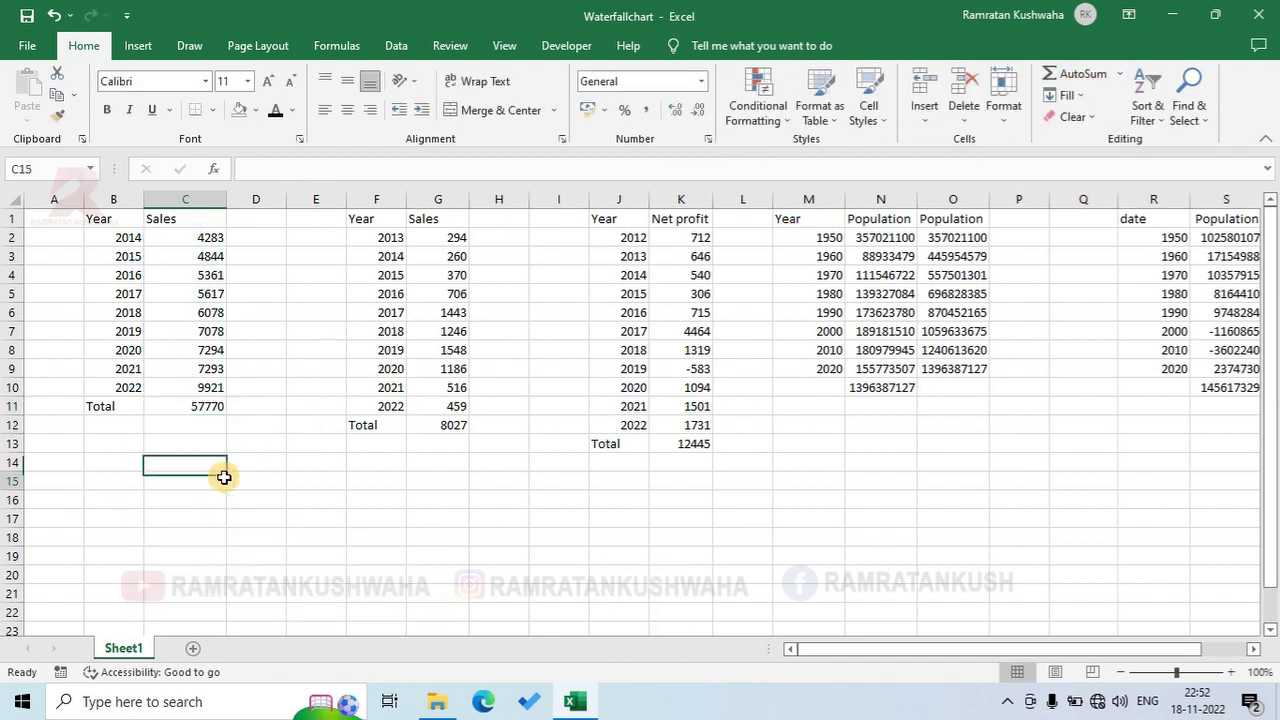
left_click_drag(121, 222, 209, 412)
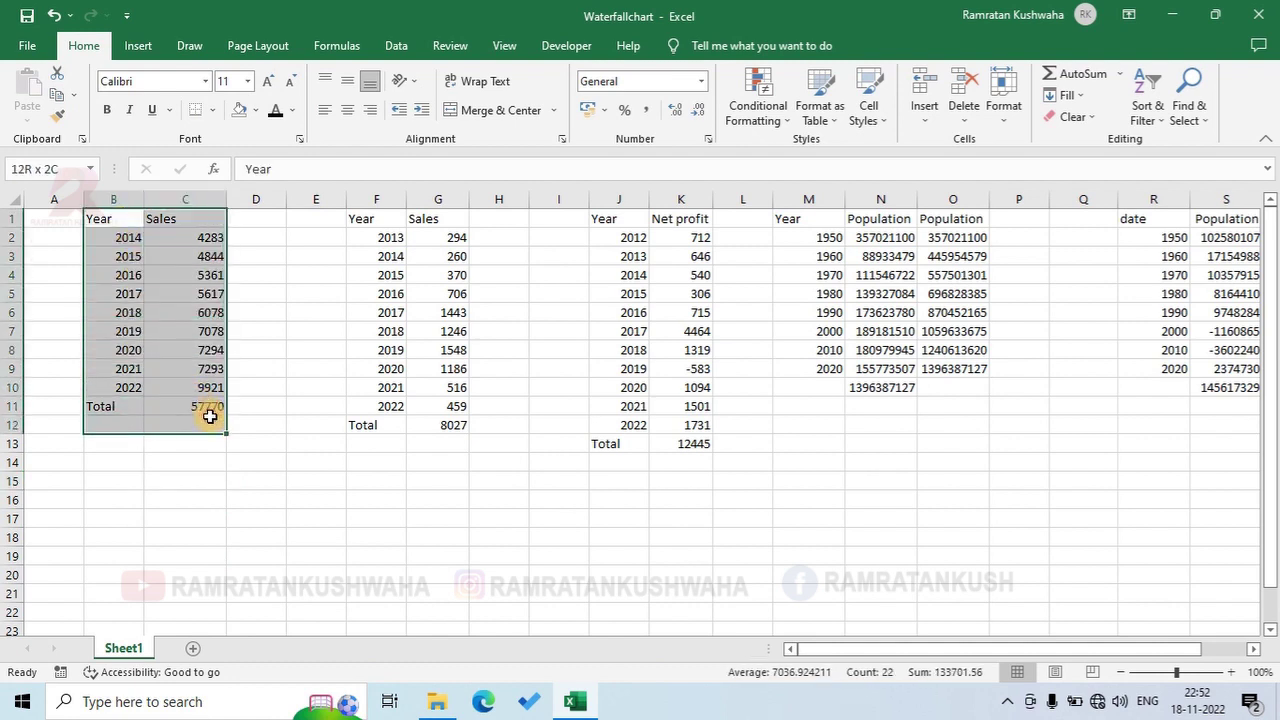
left_click(138, 46)
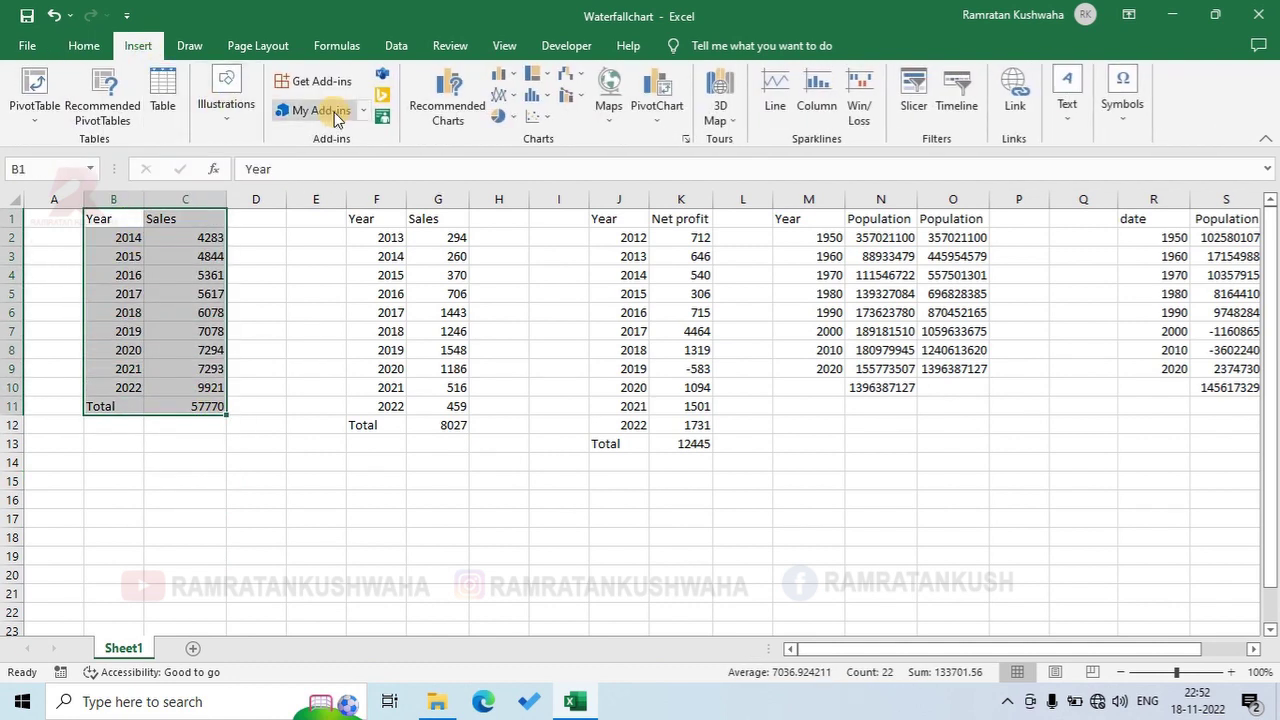
- Insert a Waterfall chart of B1:C11 from Recommended Charts > All Charts
left_click(453, 110)
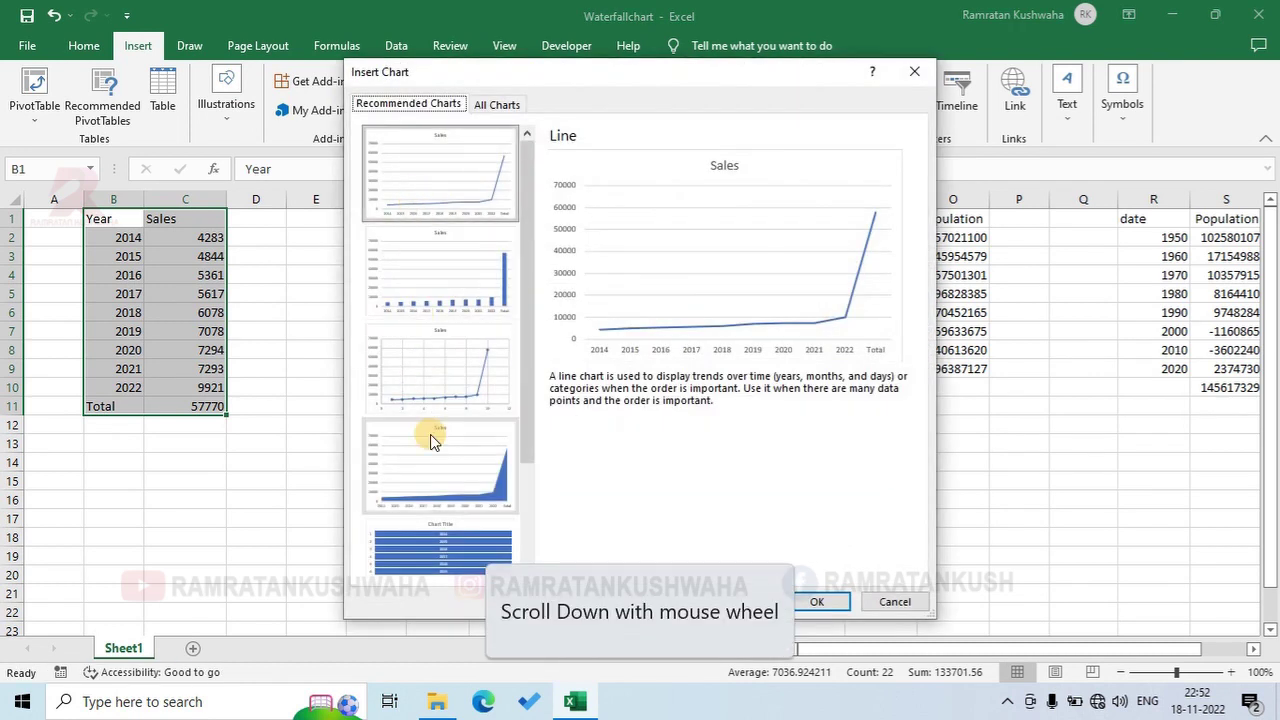
scroll(432, 420, "down", 2)
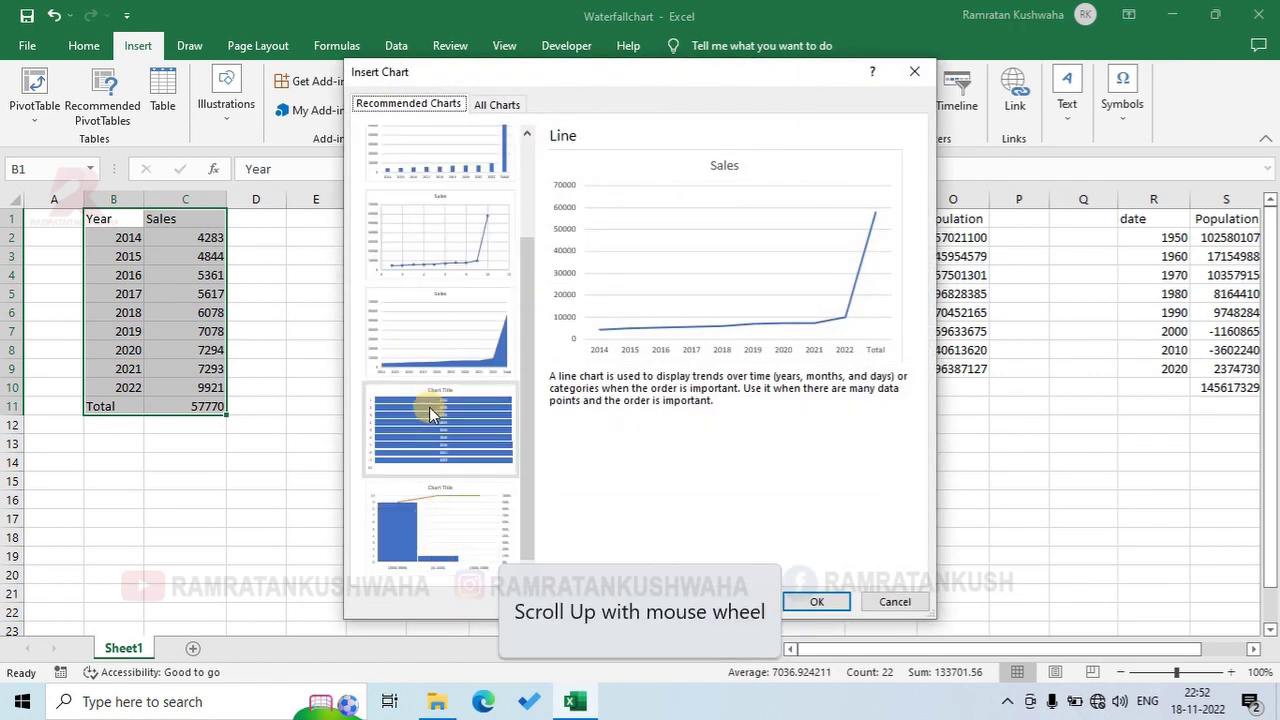
scroll(425, 350, "up", 3)
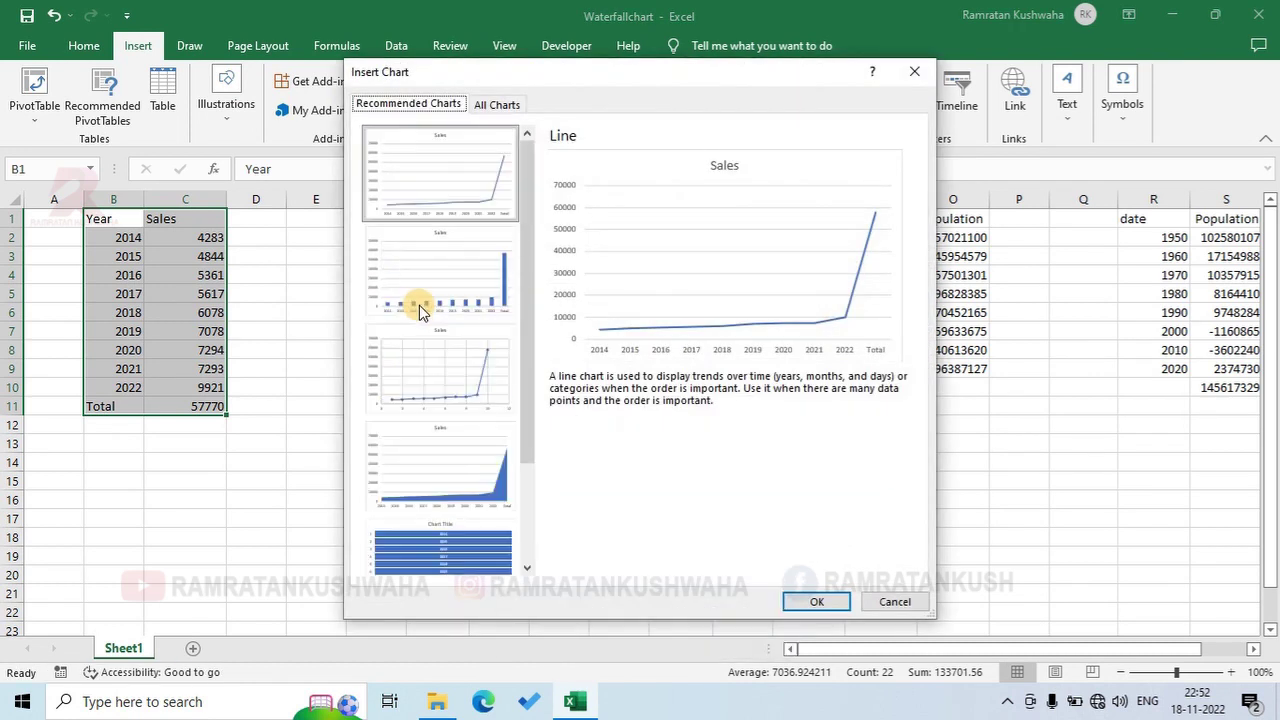
left_click(490, 106)
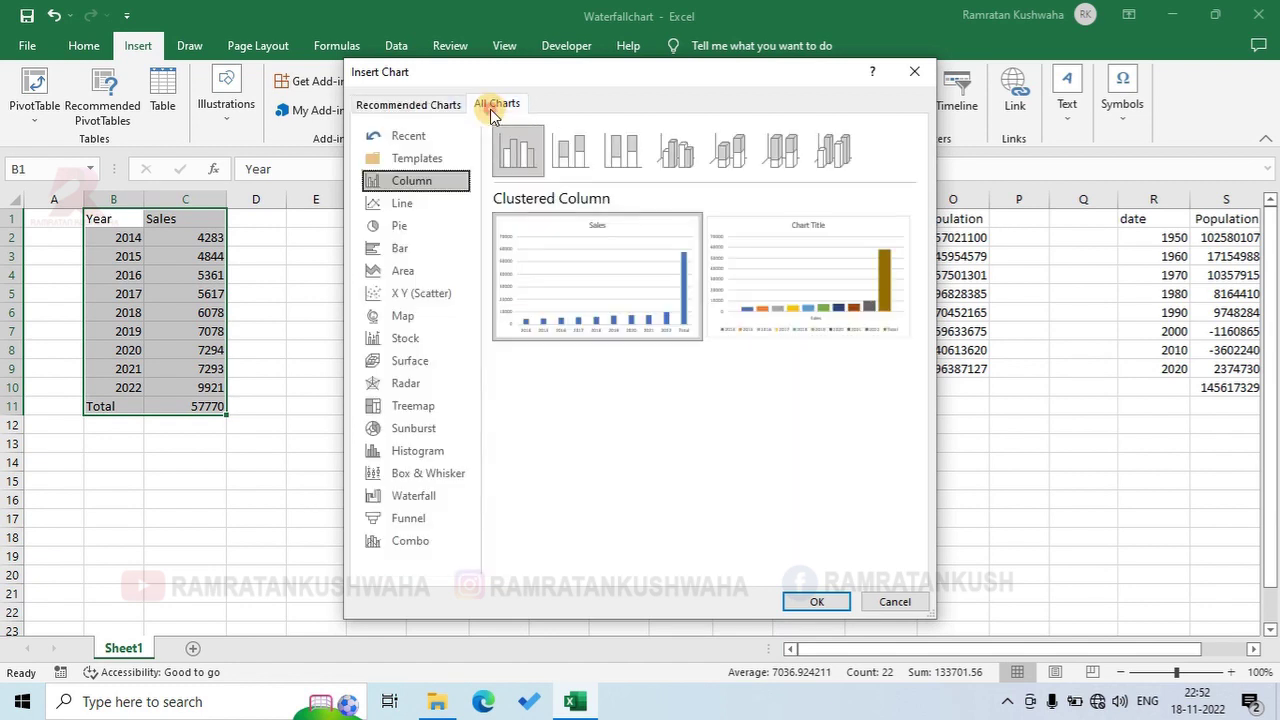
left_click(417, 505)
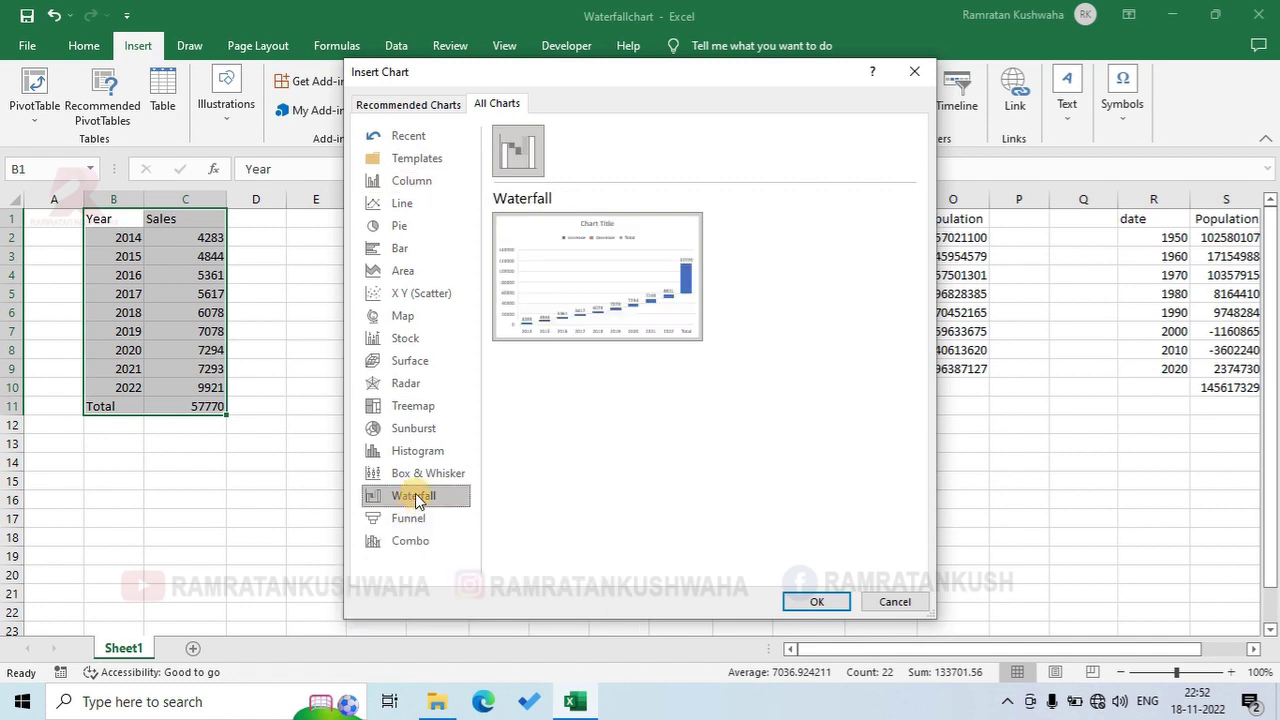
left_click(815, 602)
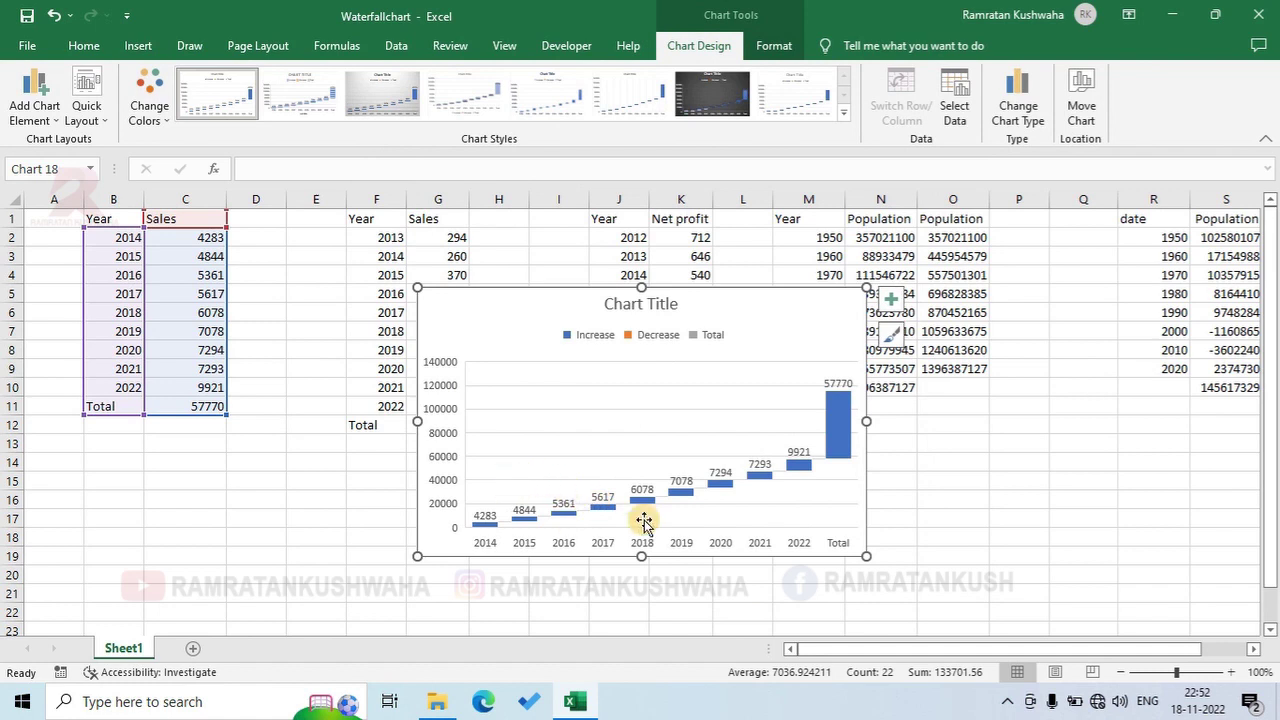
- Move the new chart up-left and set its Total bar as a total reaching 57770
left_click_drag(751, 296, 603, 265)
left_click(698, 415)
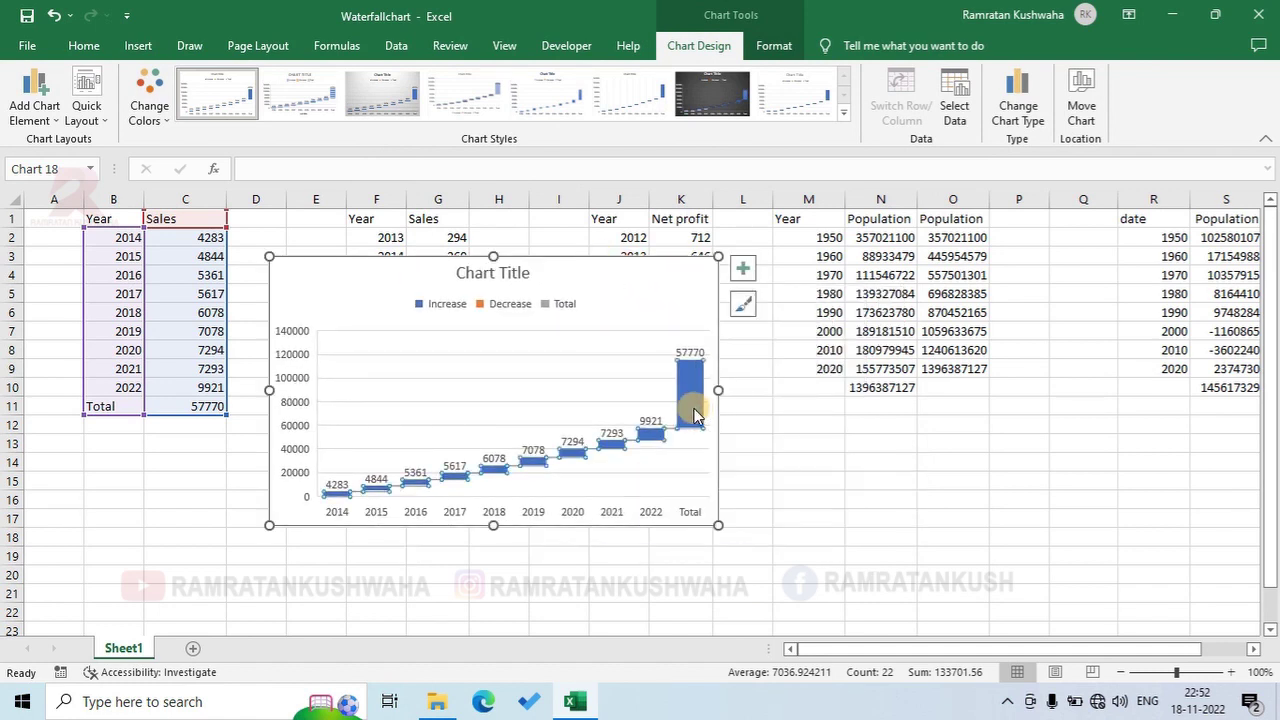
left_click(686, 410)
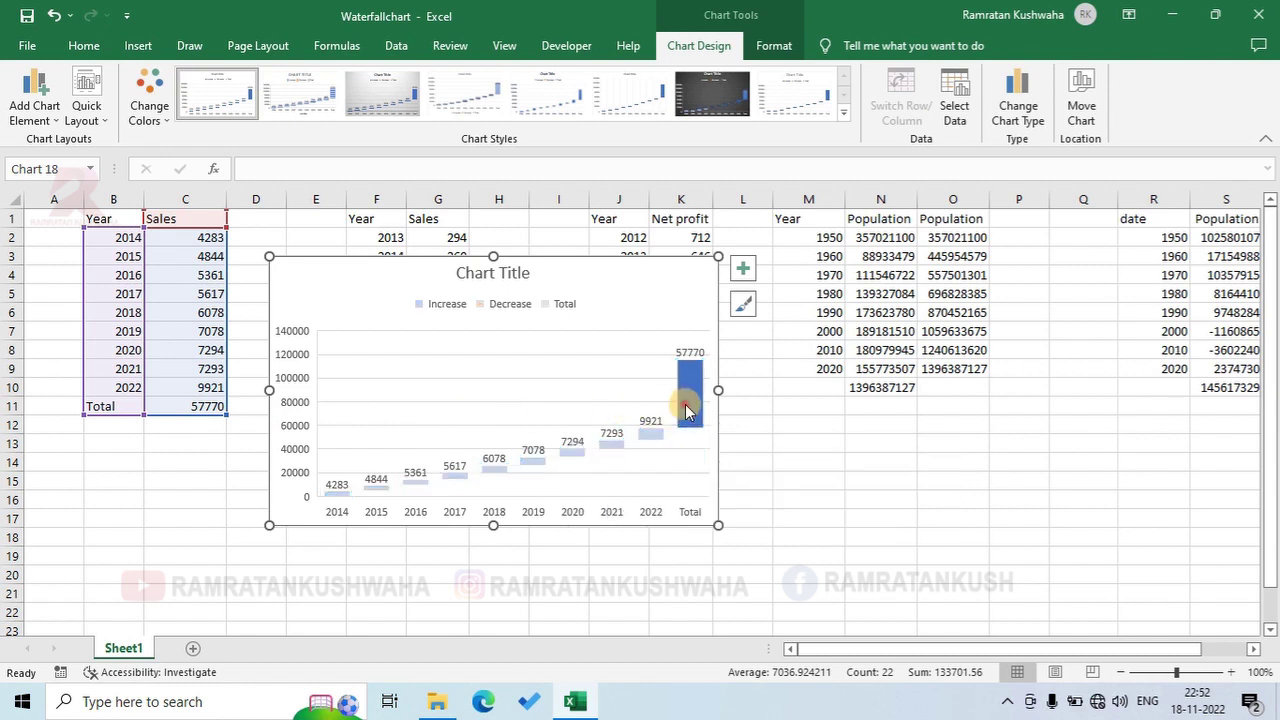
double_click(686, 410)
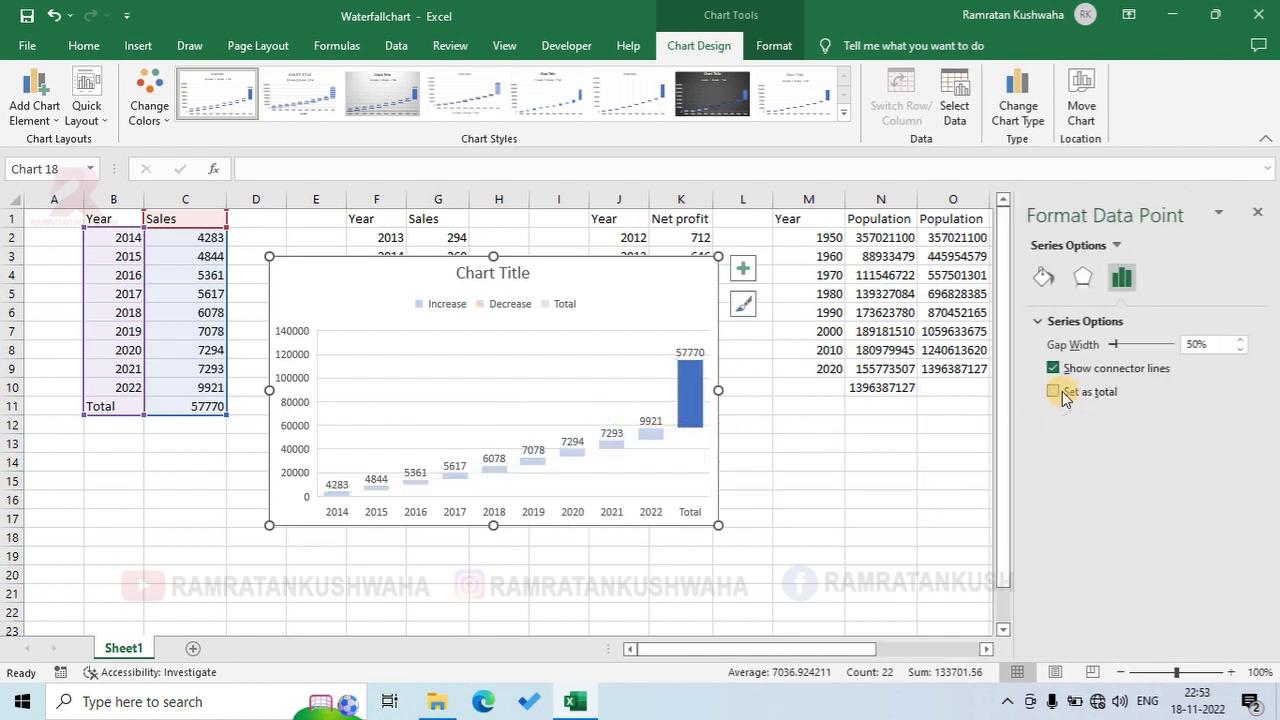
left_click(1055, 391)
left_click(900, 476)
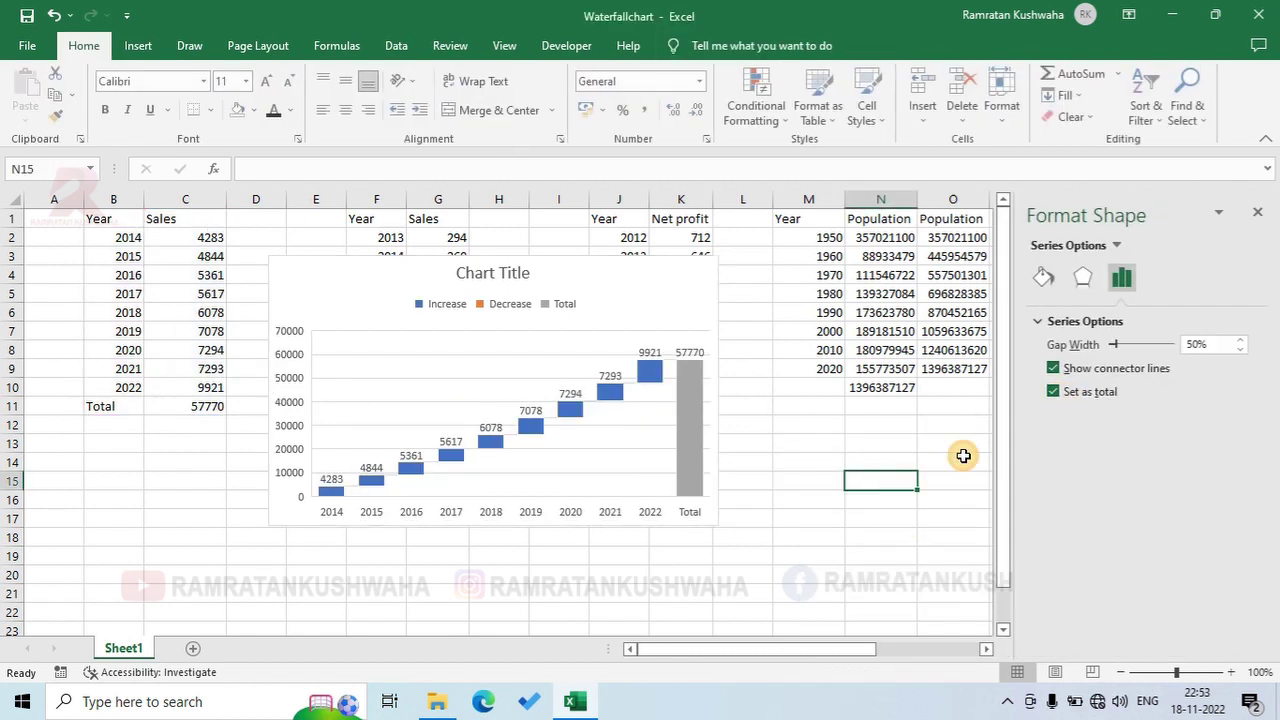
left_click(1255, 213)
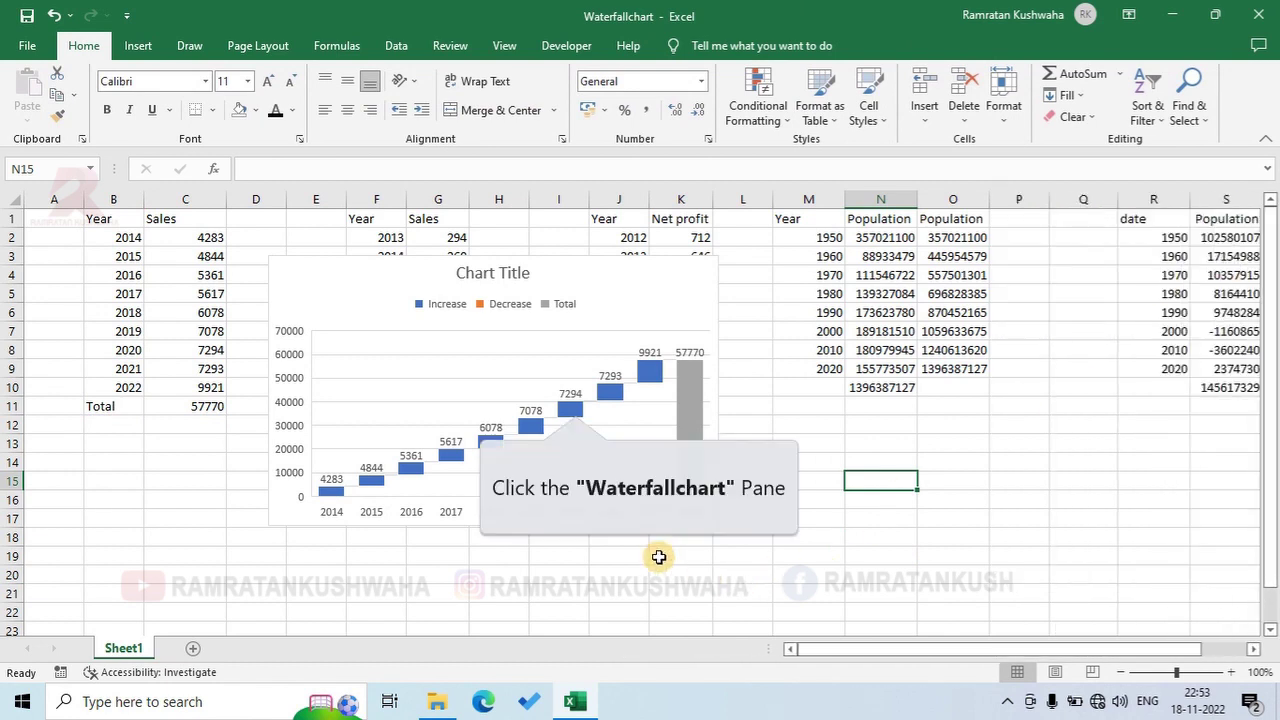
- Set the Sales series gap width to 0% in Format Data Series
left_click(573, 412)
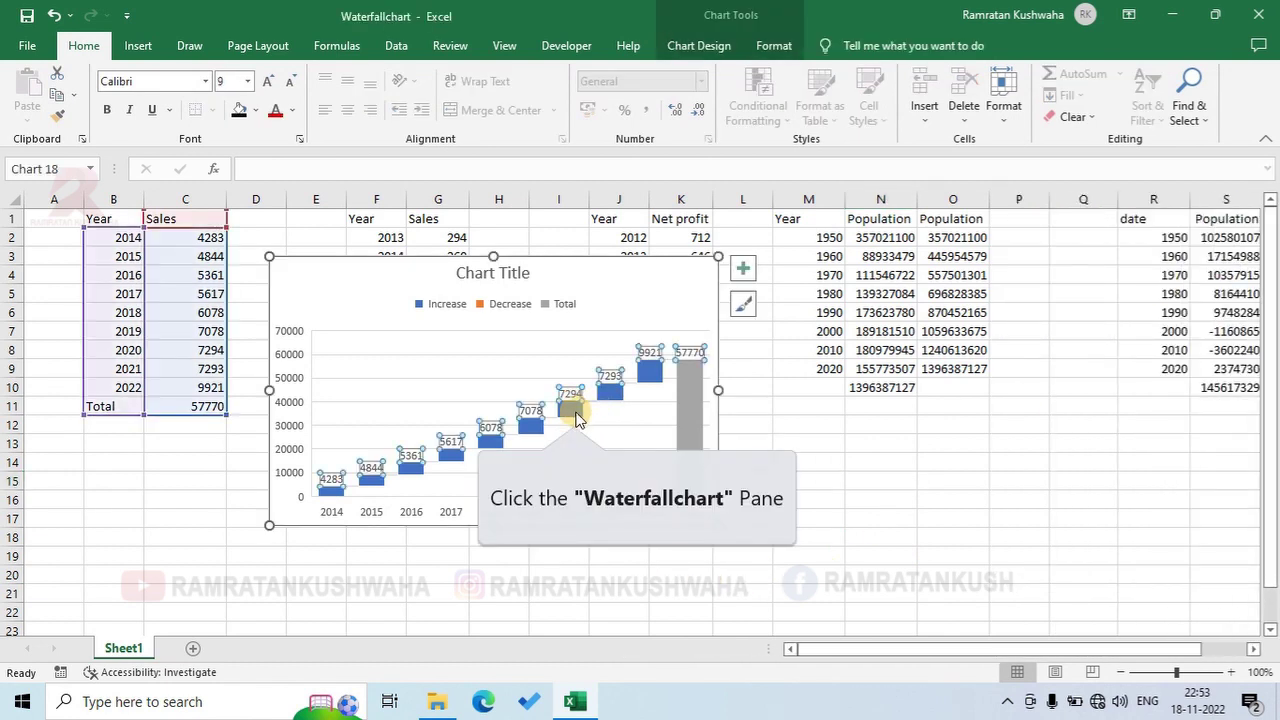
right_click(573, 420)
left_click(620, 595)
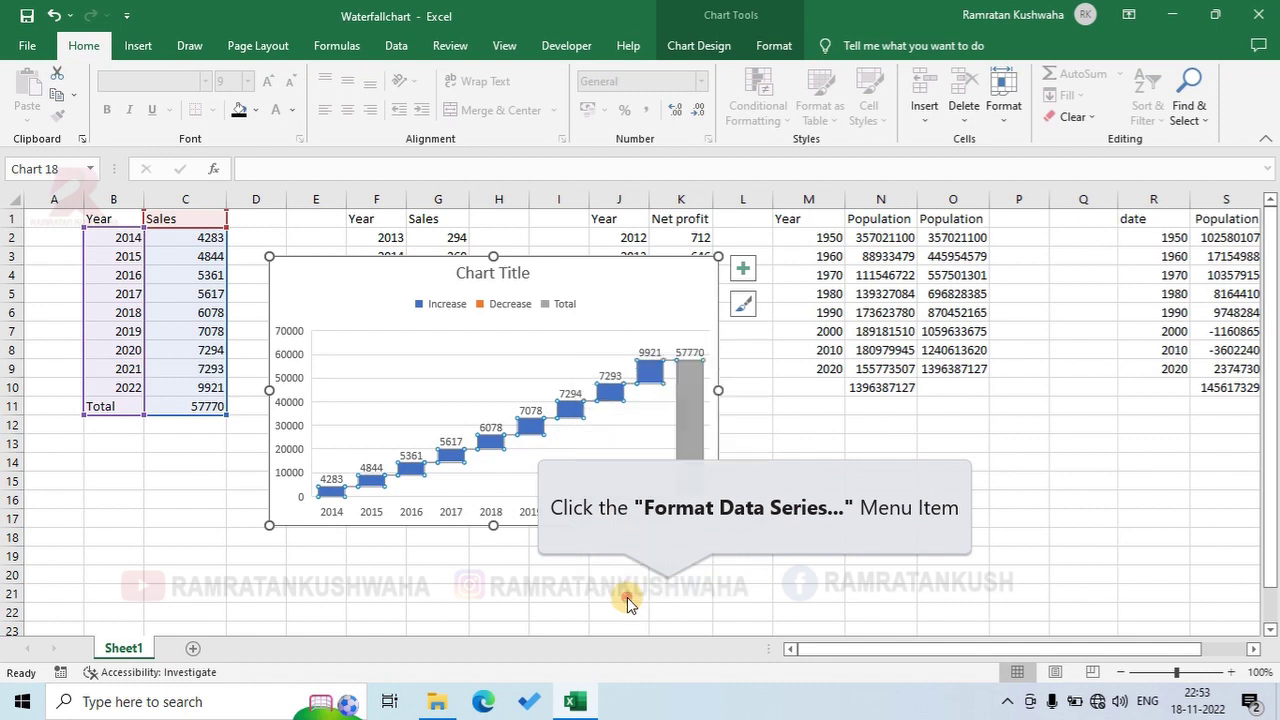
left_click_drag(1116, 344, 1098, 348)
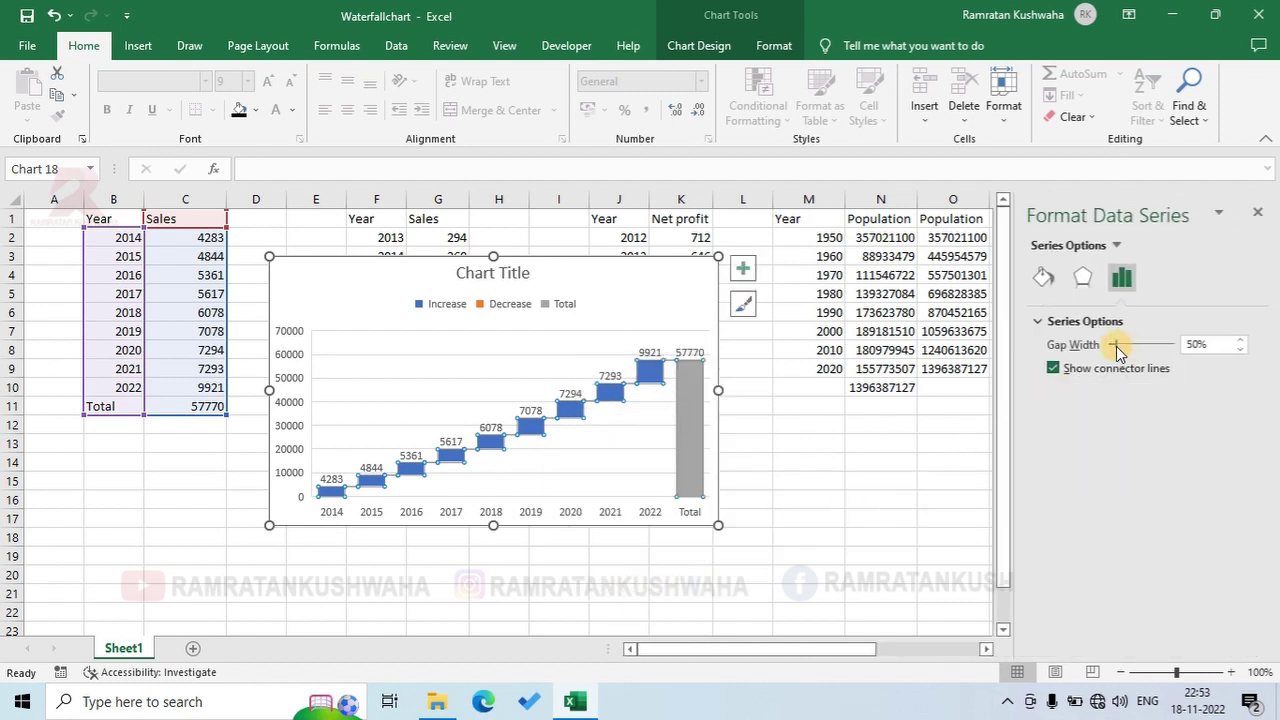
left_click(796, 500)
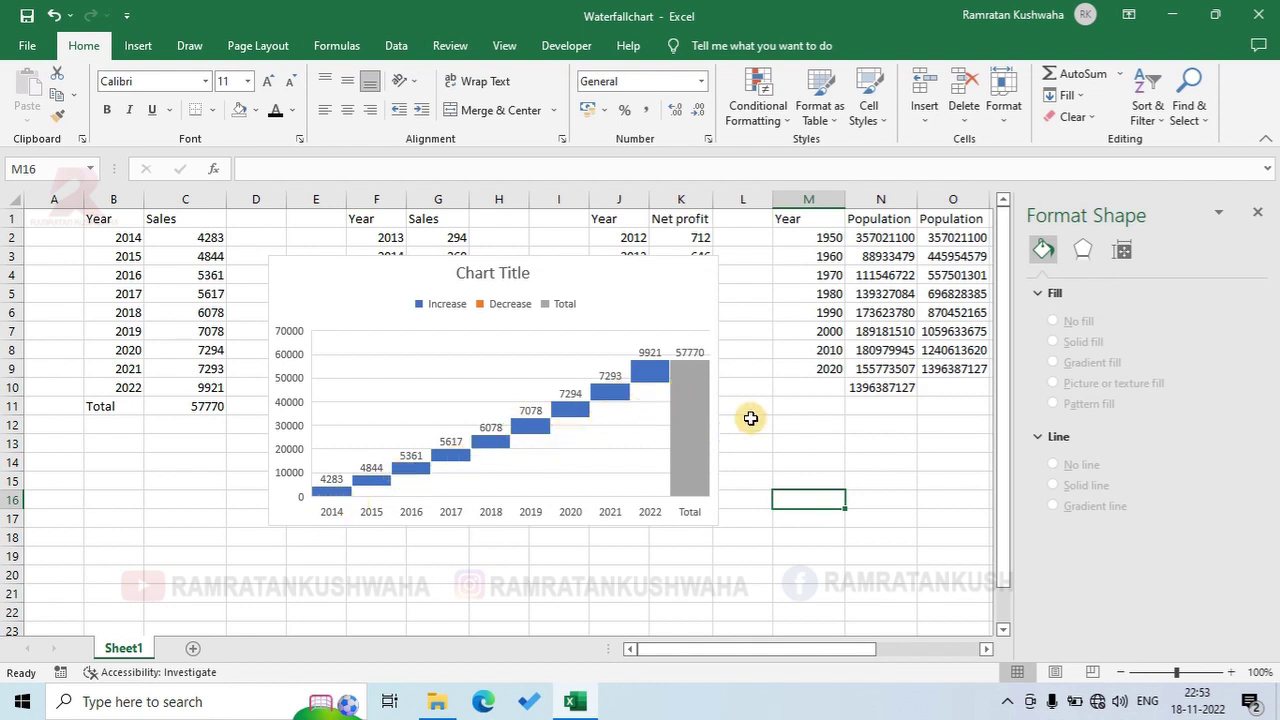
- Drag the Sales chart down-left beneath the Sales data and fine-tune its position
left_click(636, 280)
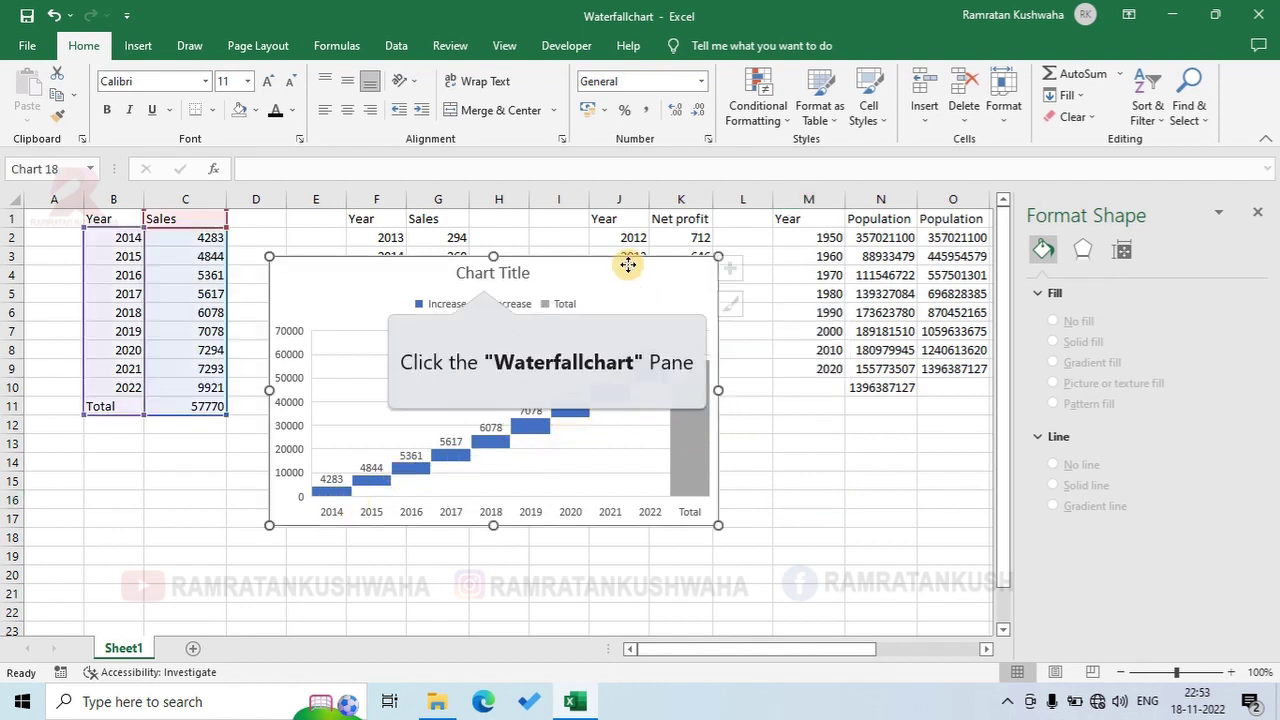
left_click(478, 275)
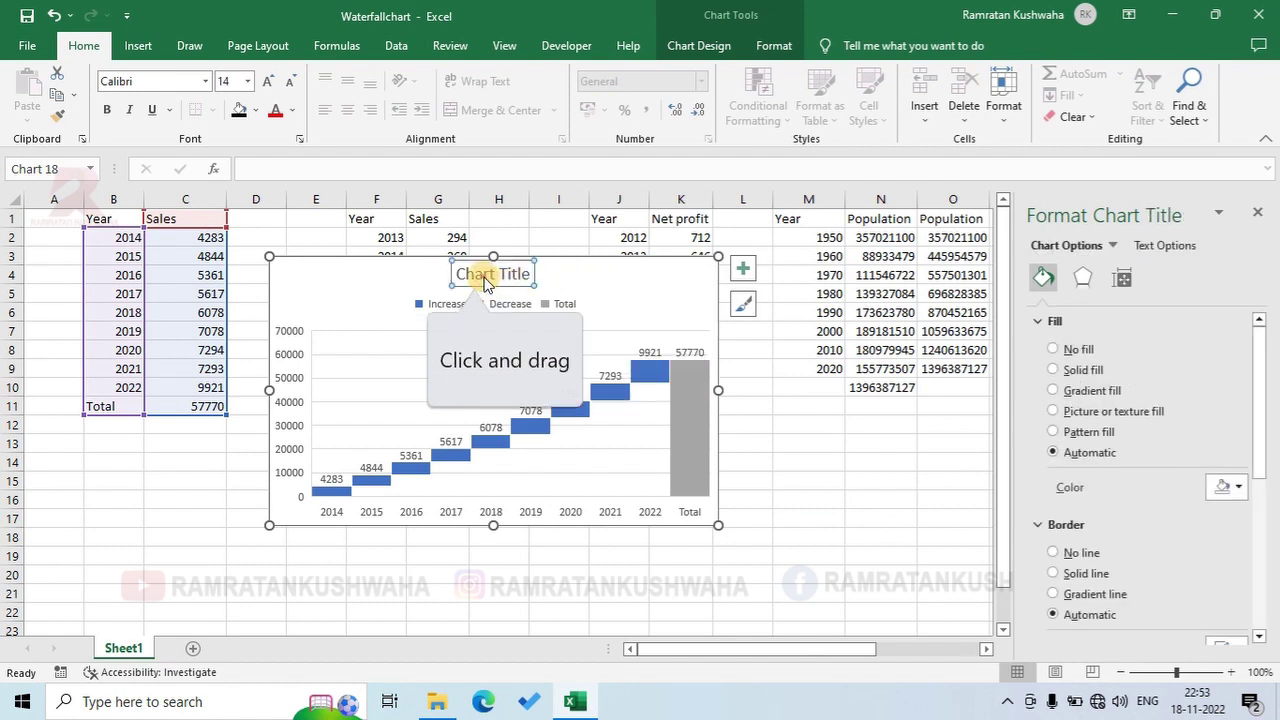
left_click(602, 268)
left_click_drag(602, 268, 357, 392)
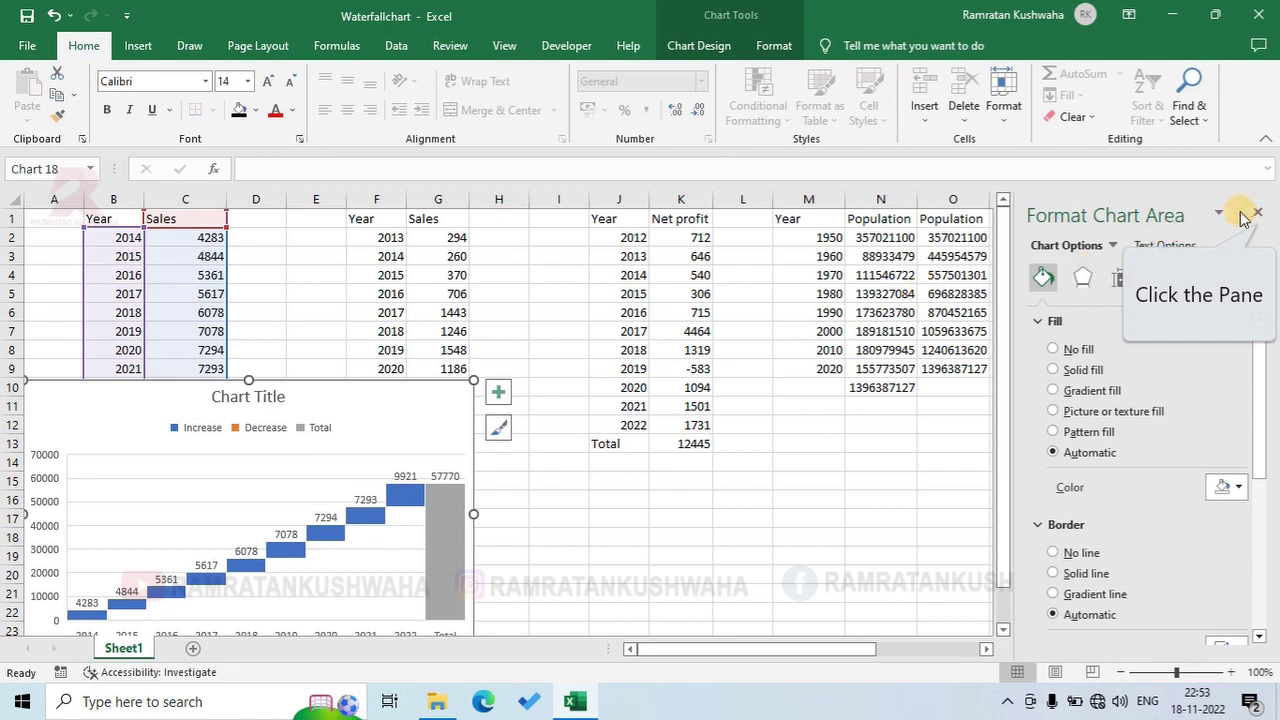
left_click(1257, 212)
left_click(608, 505)
left_click(446, 403)
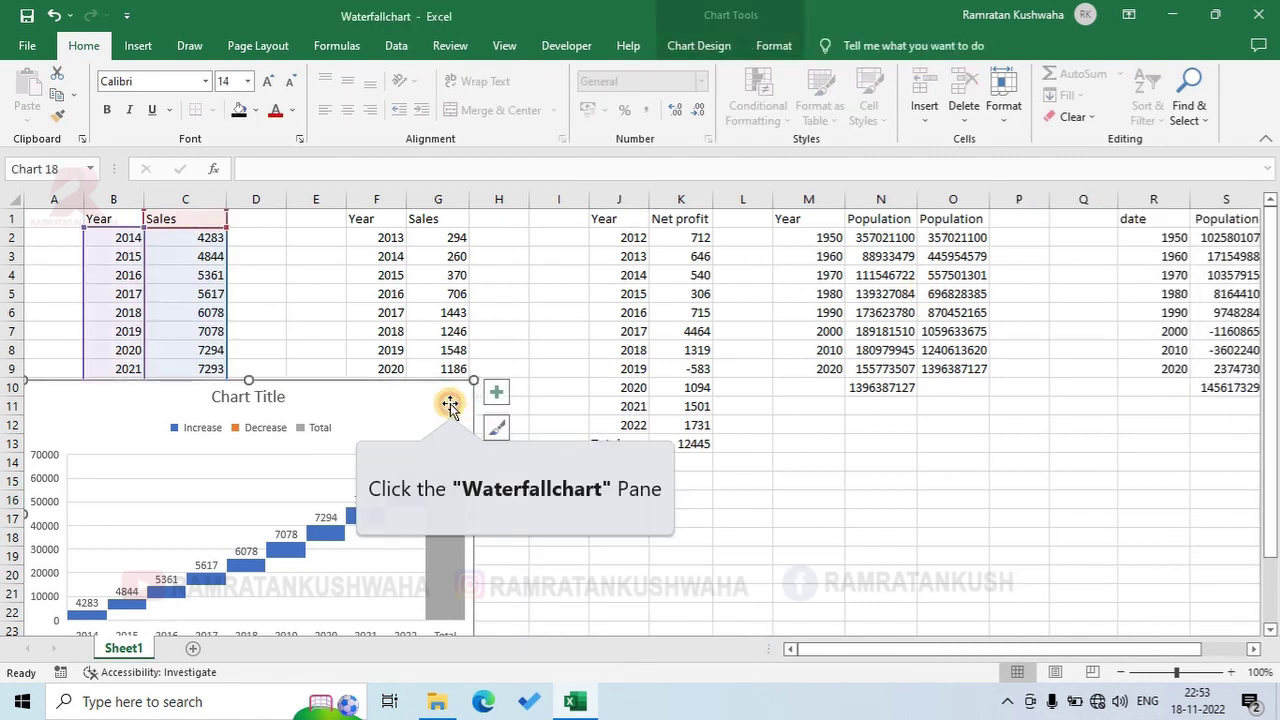
mouse_move(434, 391)
left_mouse_down()
mouse_move(455, 418)
mouse_move(465, 328)
mouse_move(439, 336)
left_mouse_up()
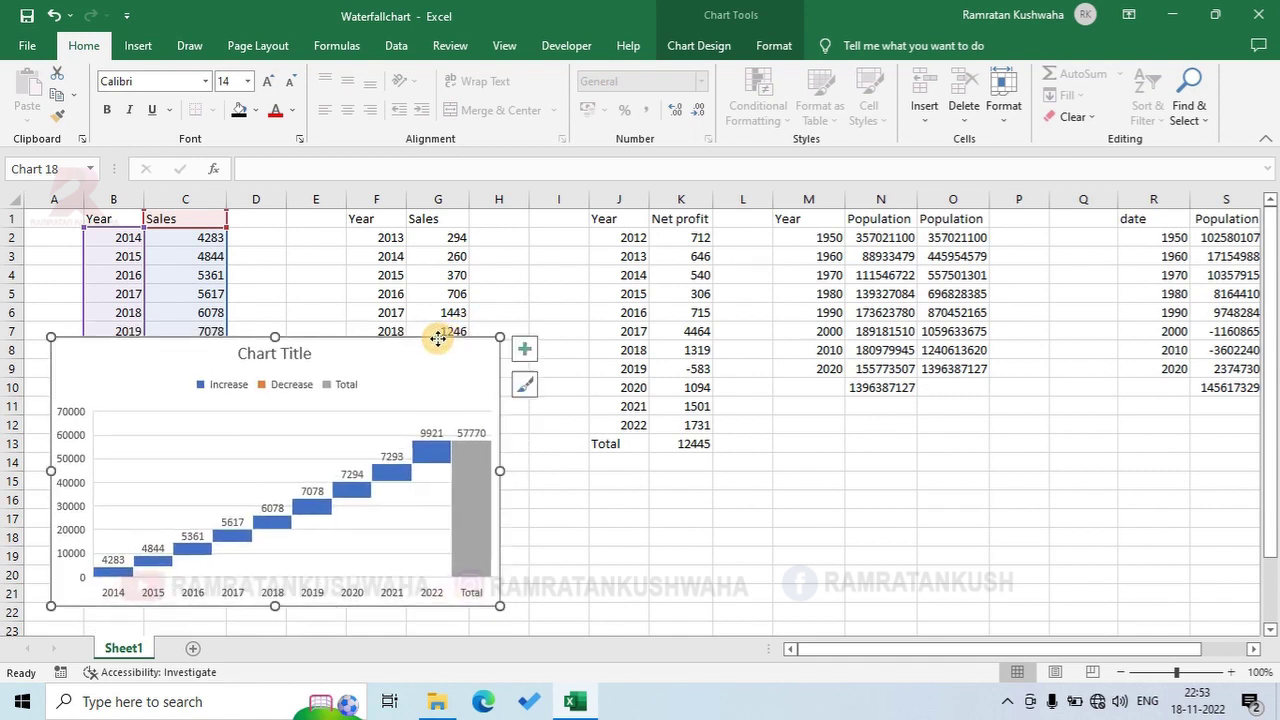
left_click(746, 437)
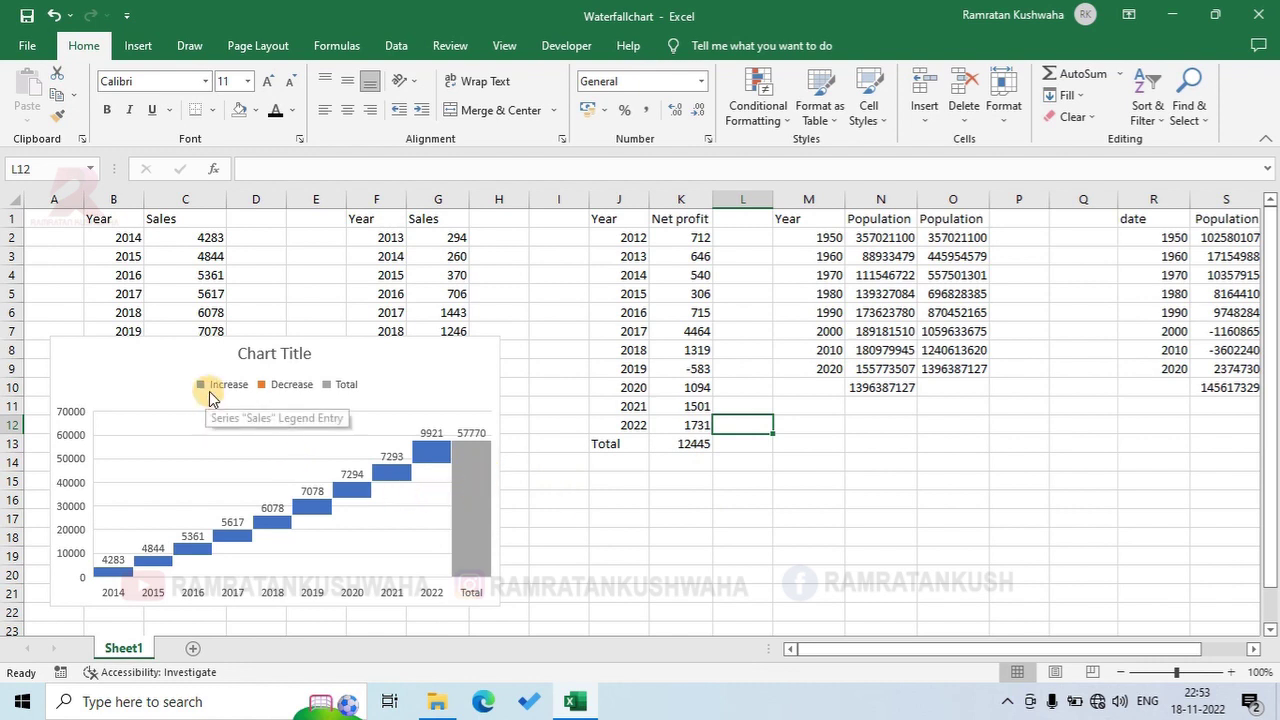
left_click(330, 350)
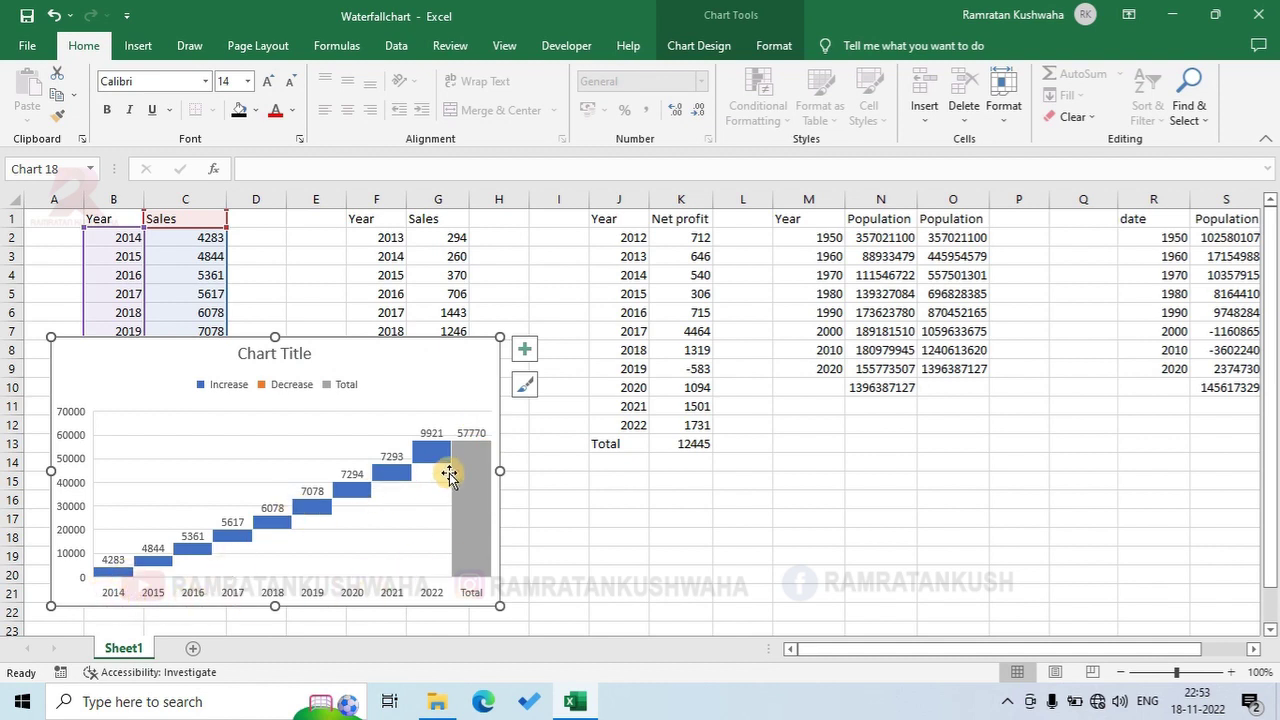
left_click(652, 478)
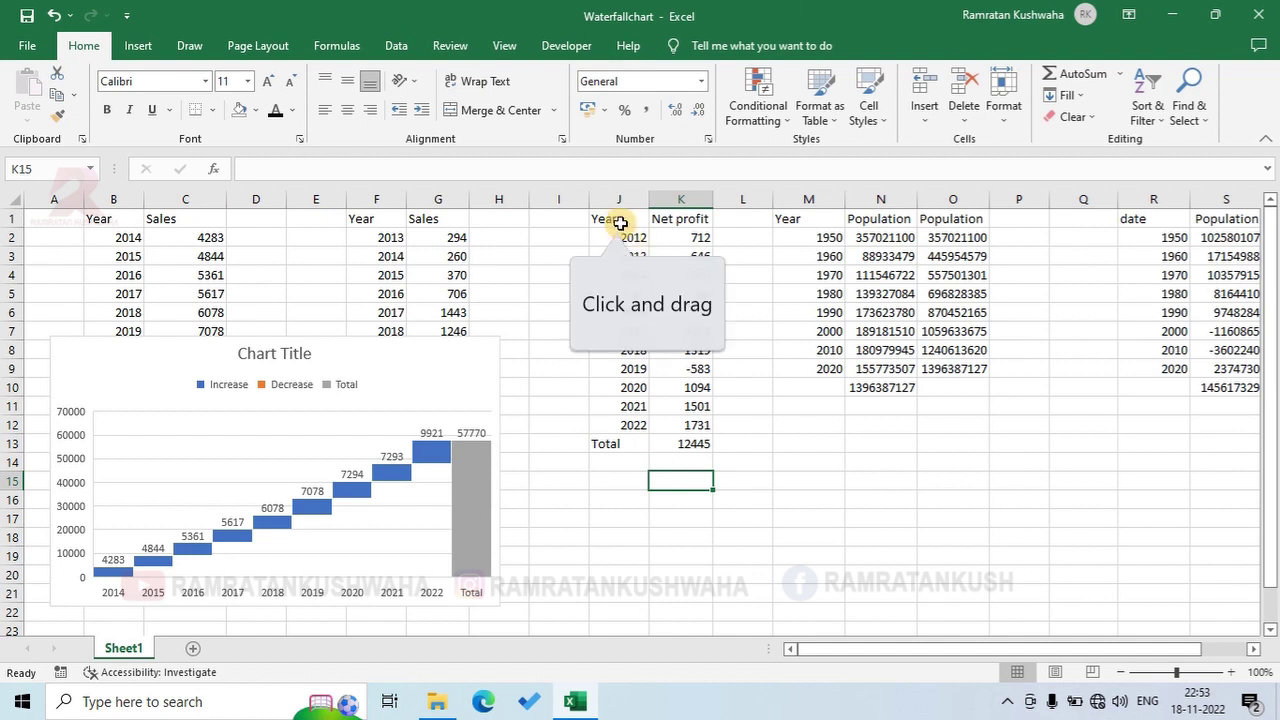
- Select J1:K13 and insert a Waterfall chart from Recommended Charts > All Charts
left_click_drag(620, 223, 700, 443)
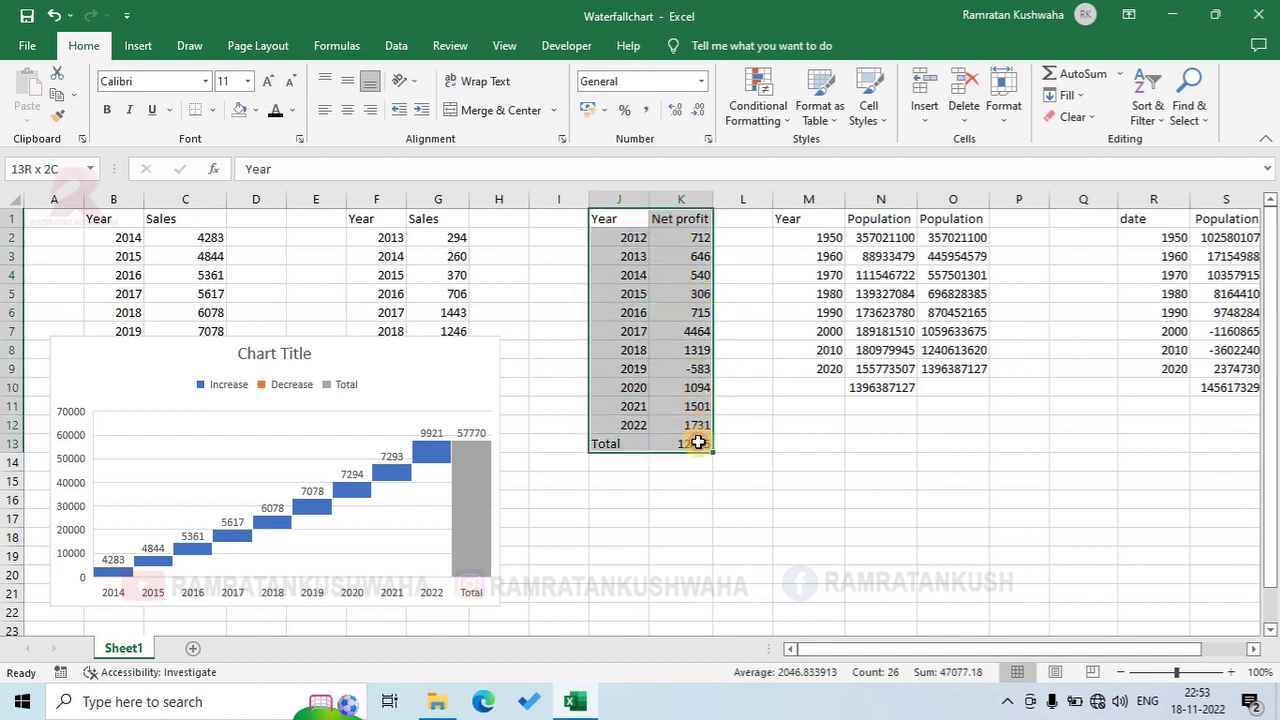
left_click(138, 45)
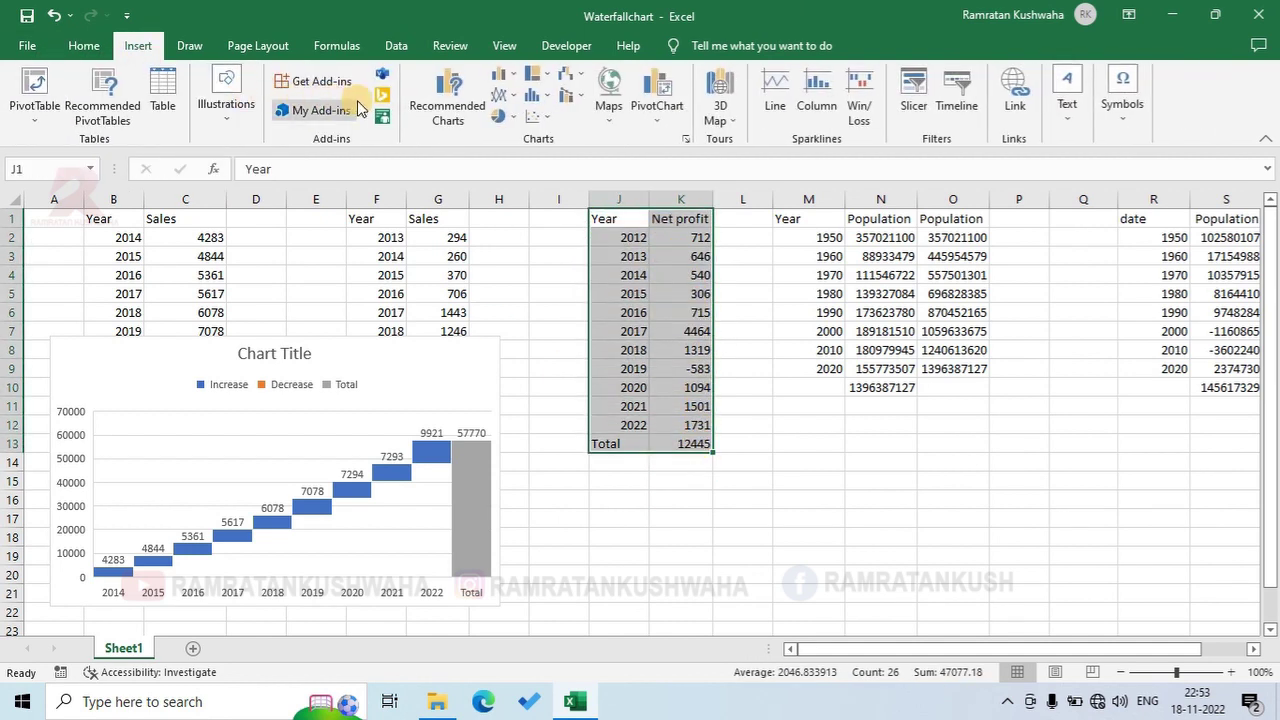
left_click(449, 117)
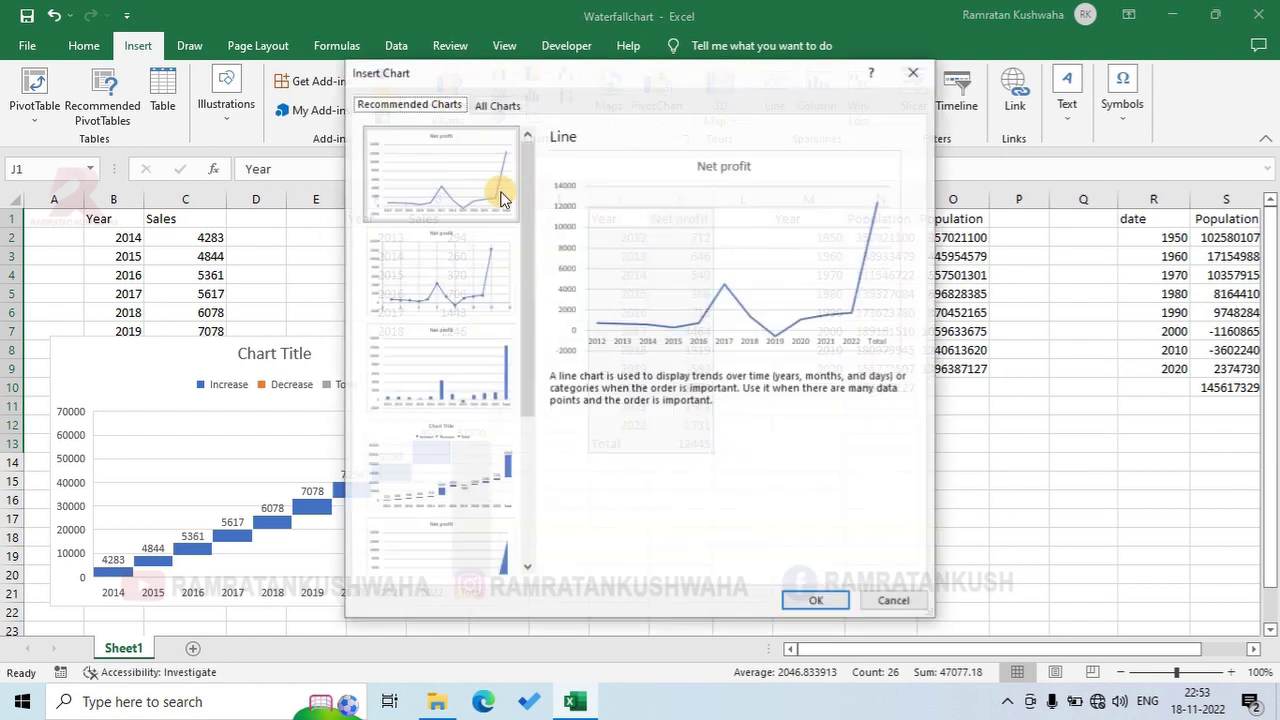
left_click(513, 108)
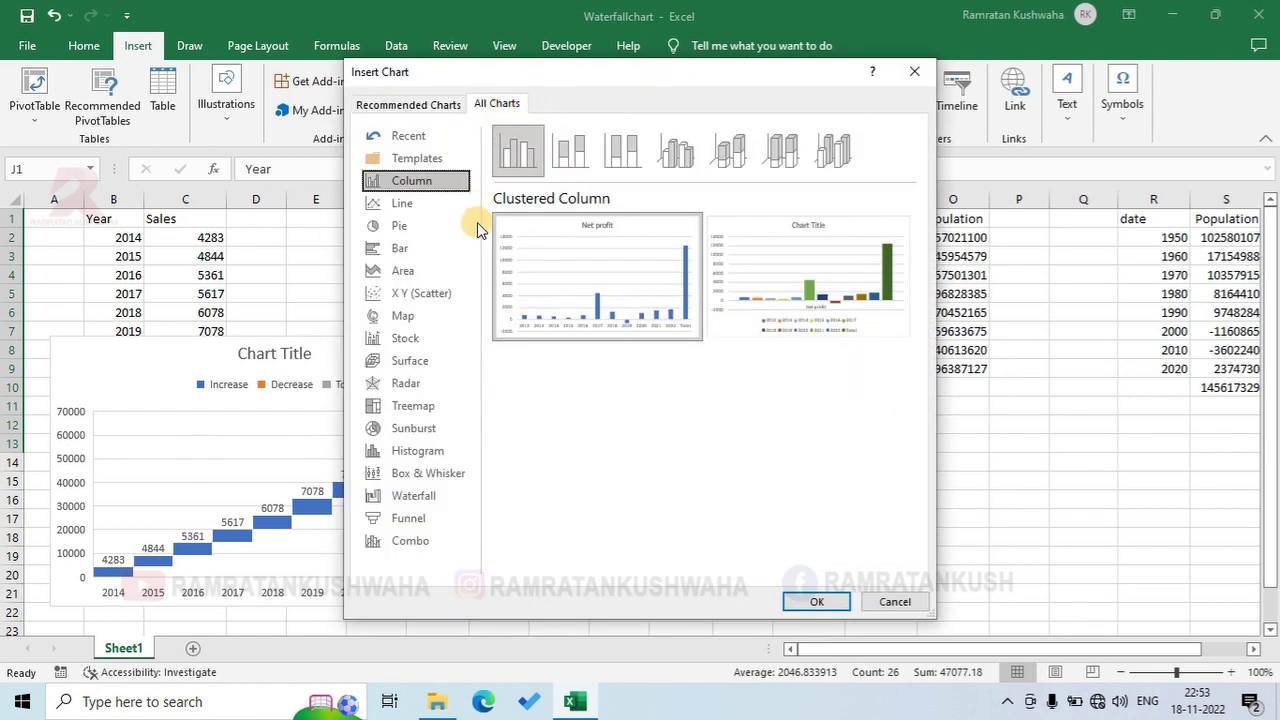
left_click(427, 507)
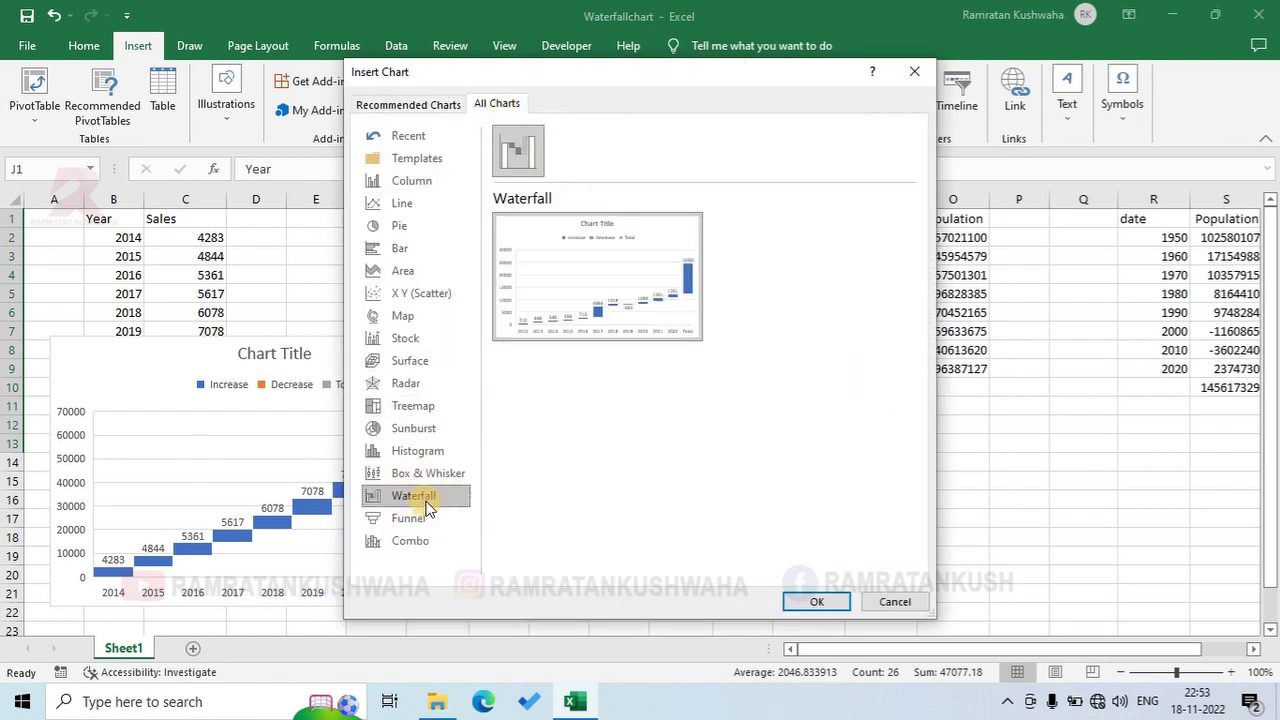
left_click(814, 601)
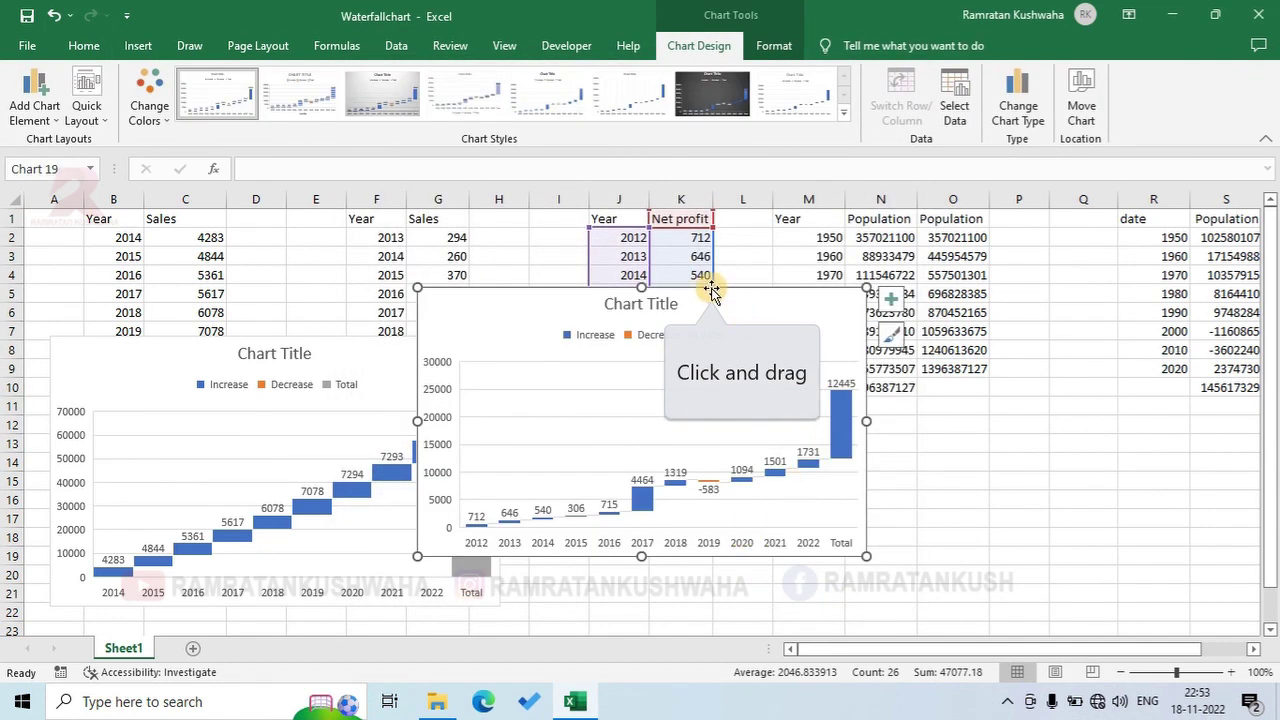
- Undo the range change, set the final bar as a 12445 total, then move and enlarge the chart
left_click_drag(710, 290, 1006, 337)
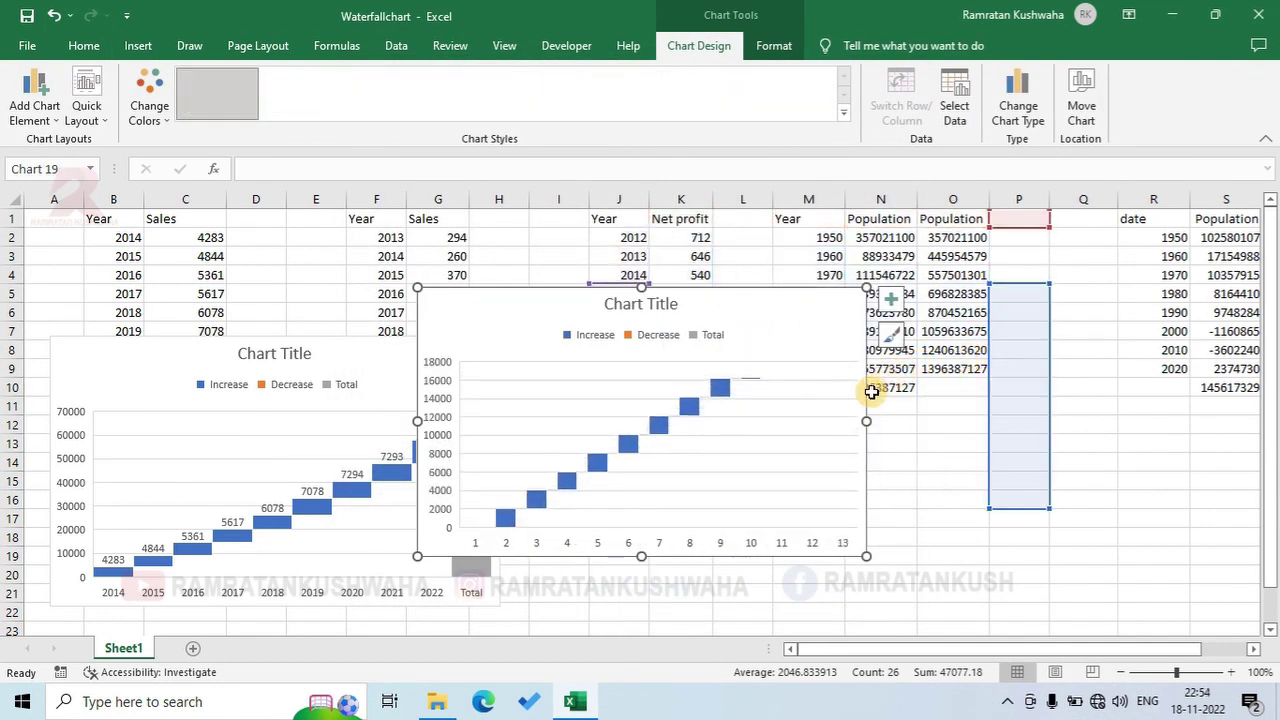
key("ctrl+z")
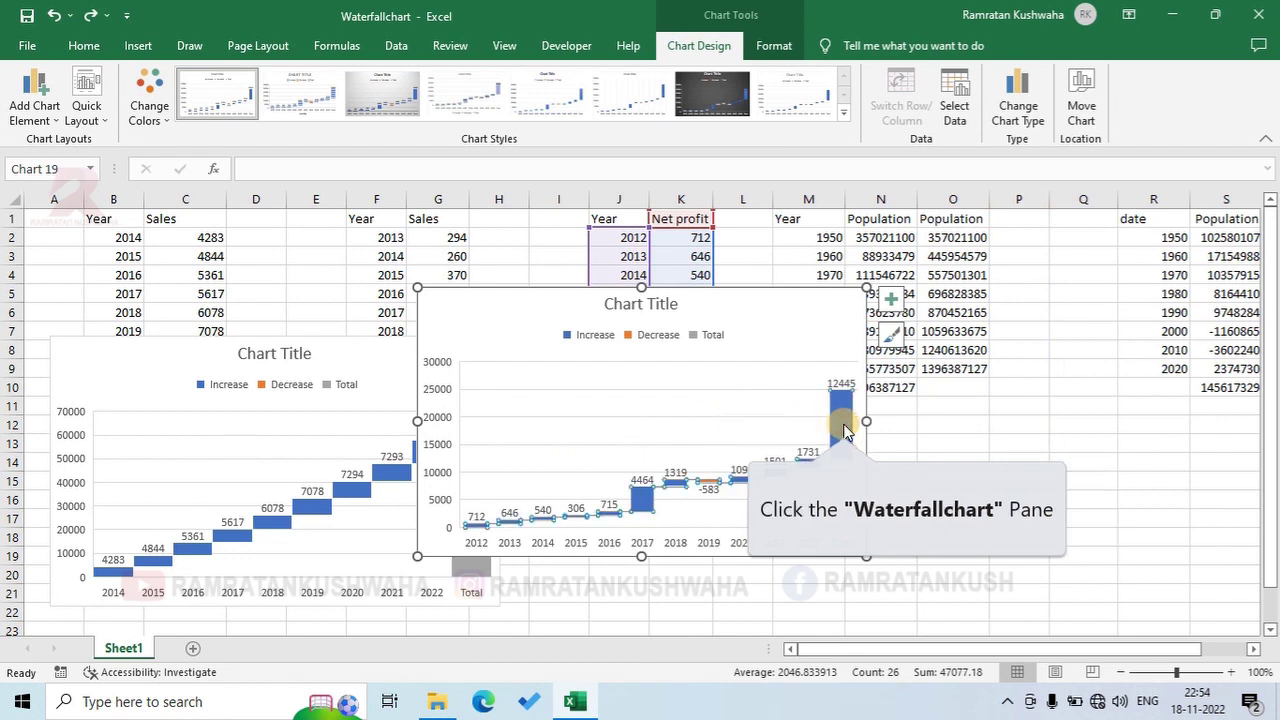
double_click(844, 430)
left_click(1056, 392)
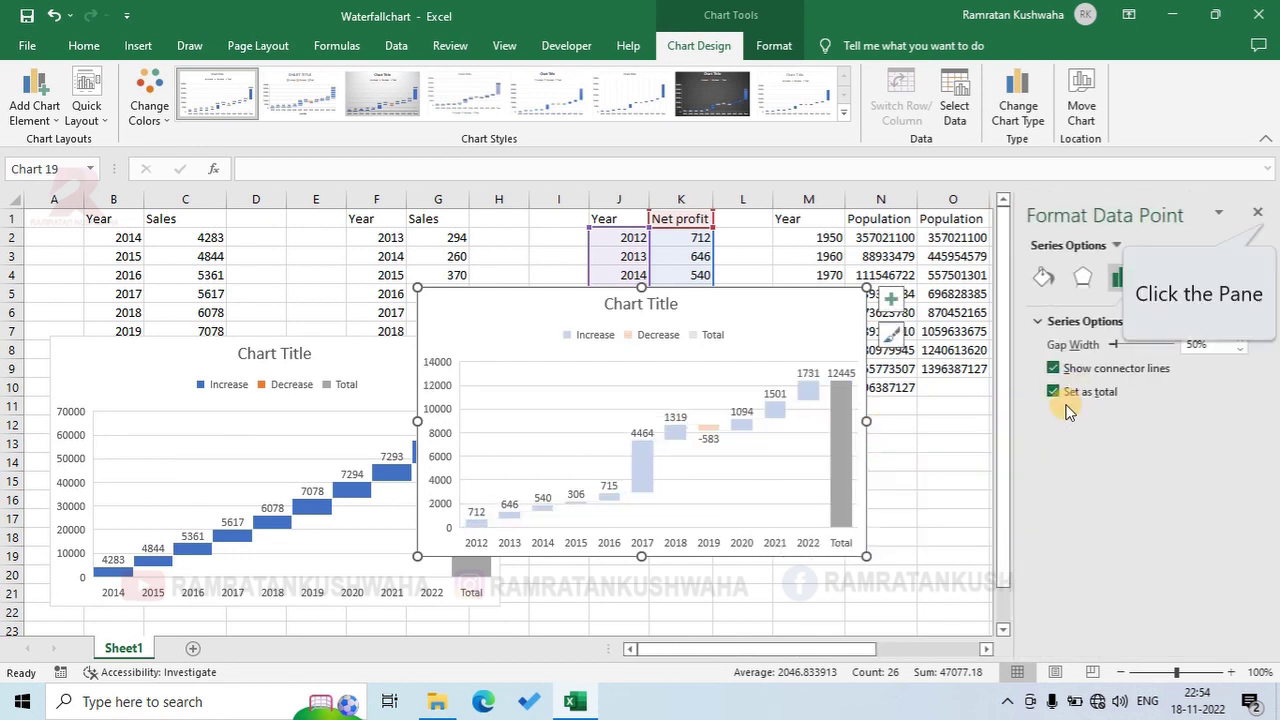
left_click(1257, 212)
left_click(903, 477)
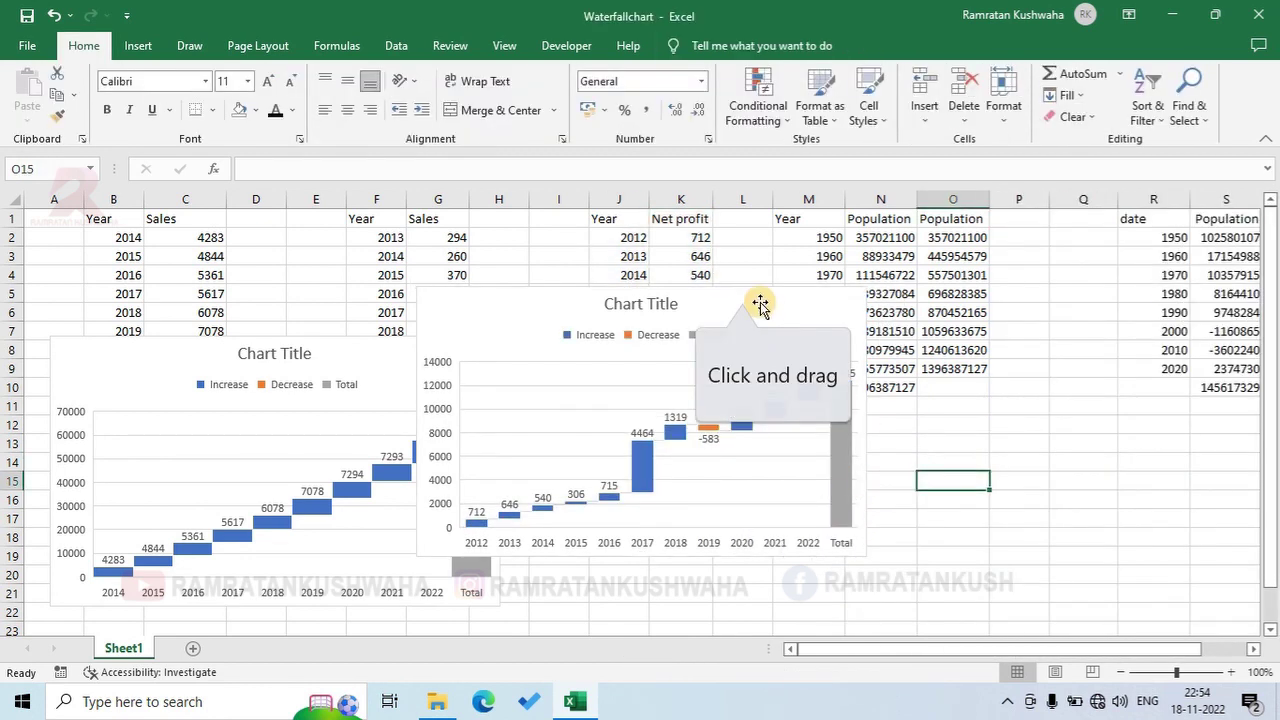
left_click_drag(750, 290, 1022, 264)
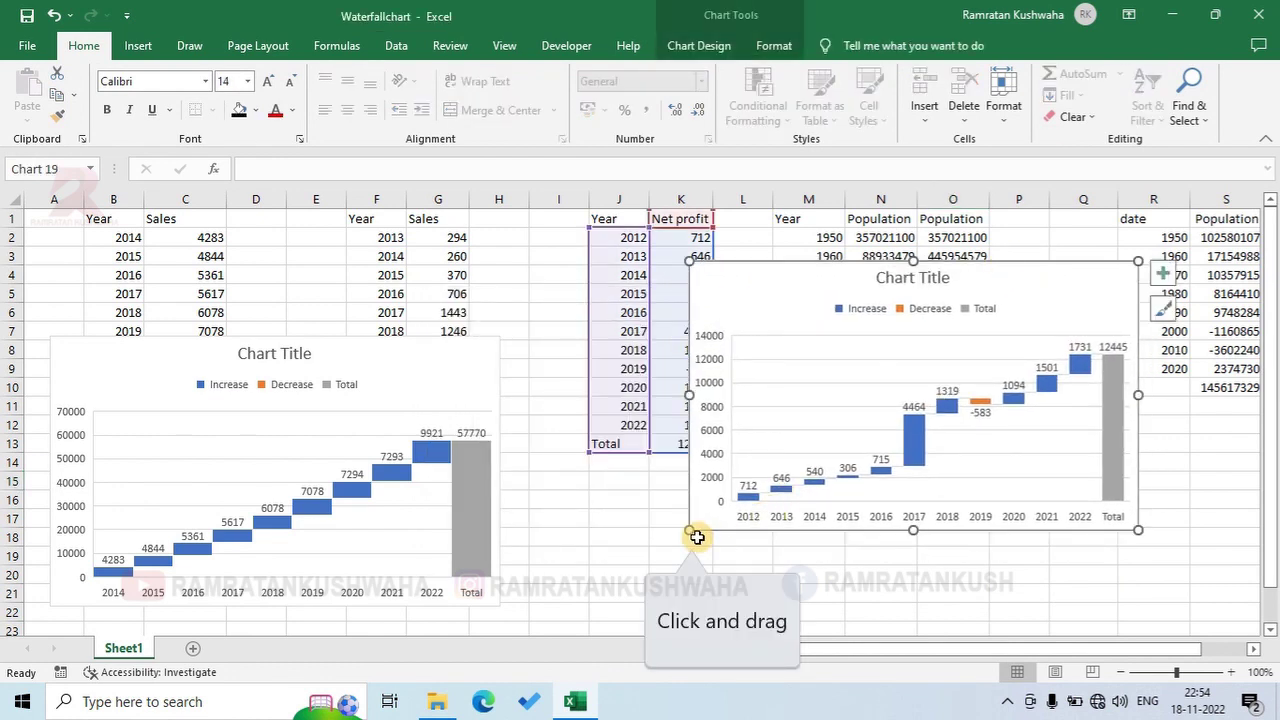
left_click_drag(690, 532, 638, 600)
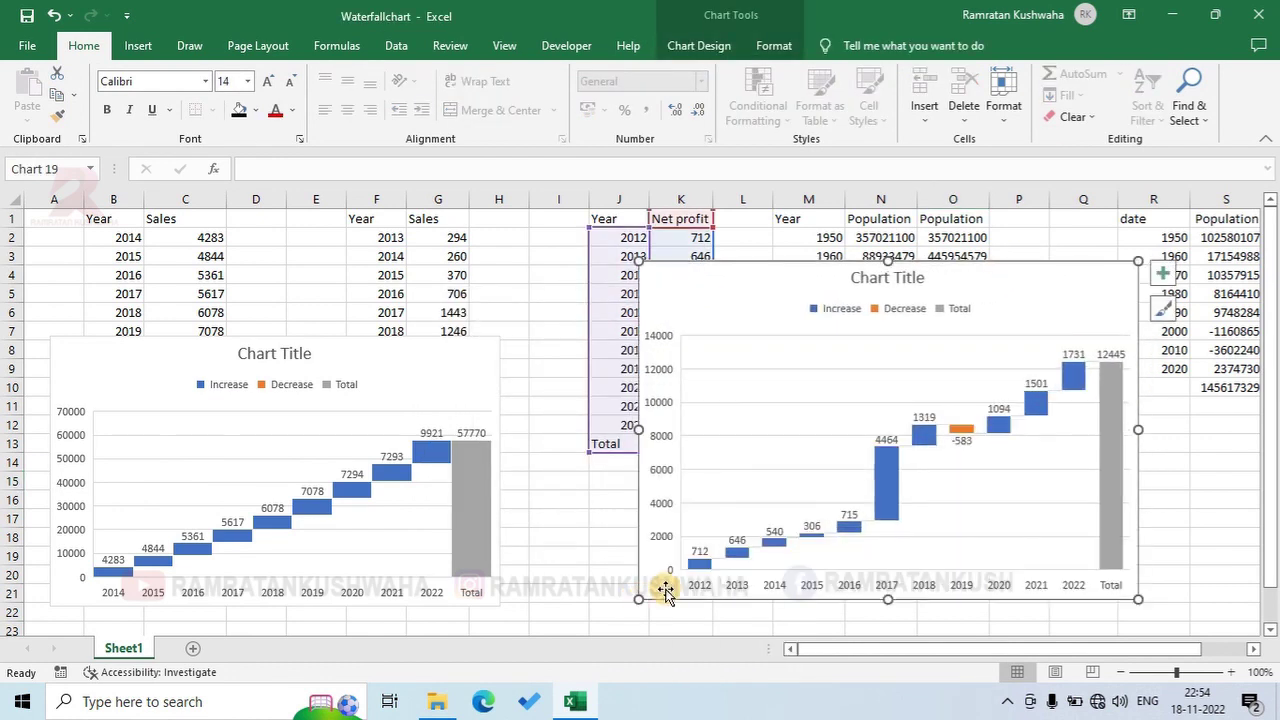
right_click(879, 510)
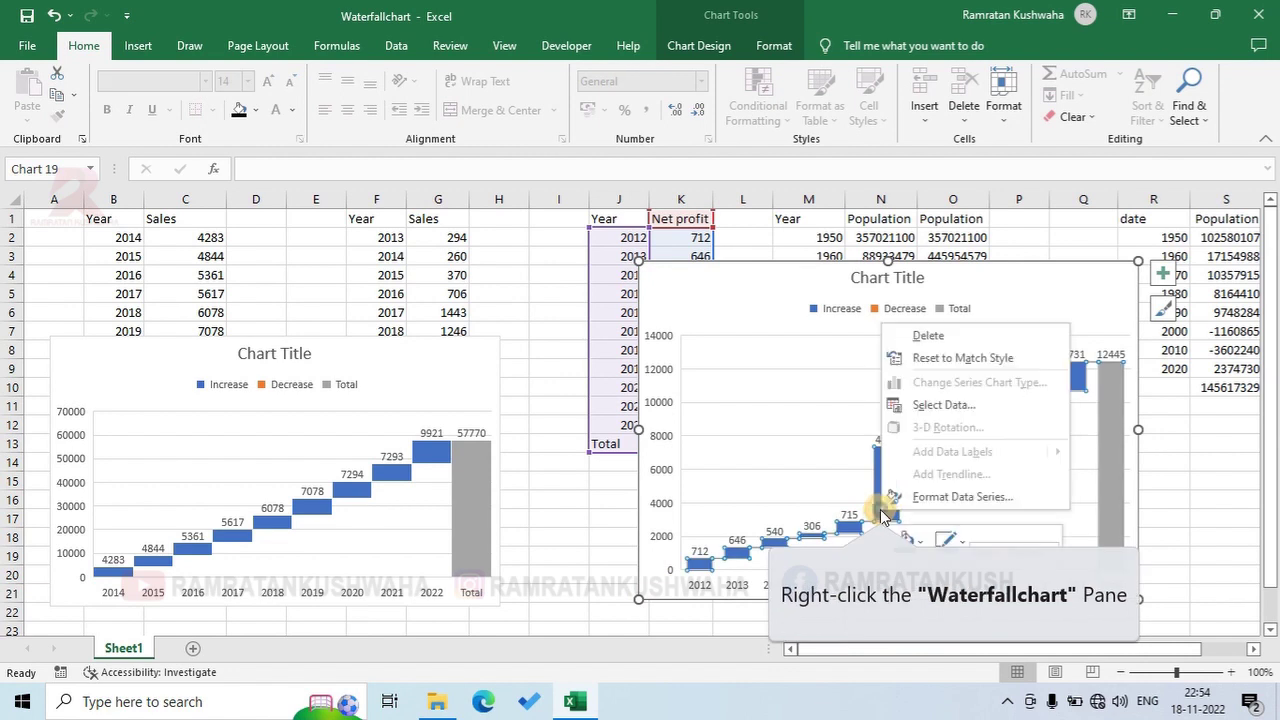
left_click(936, 497)
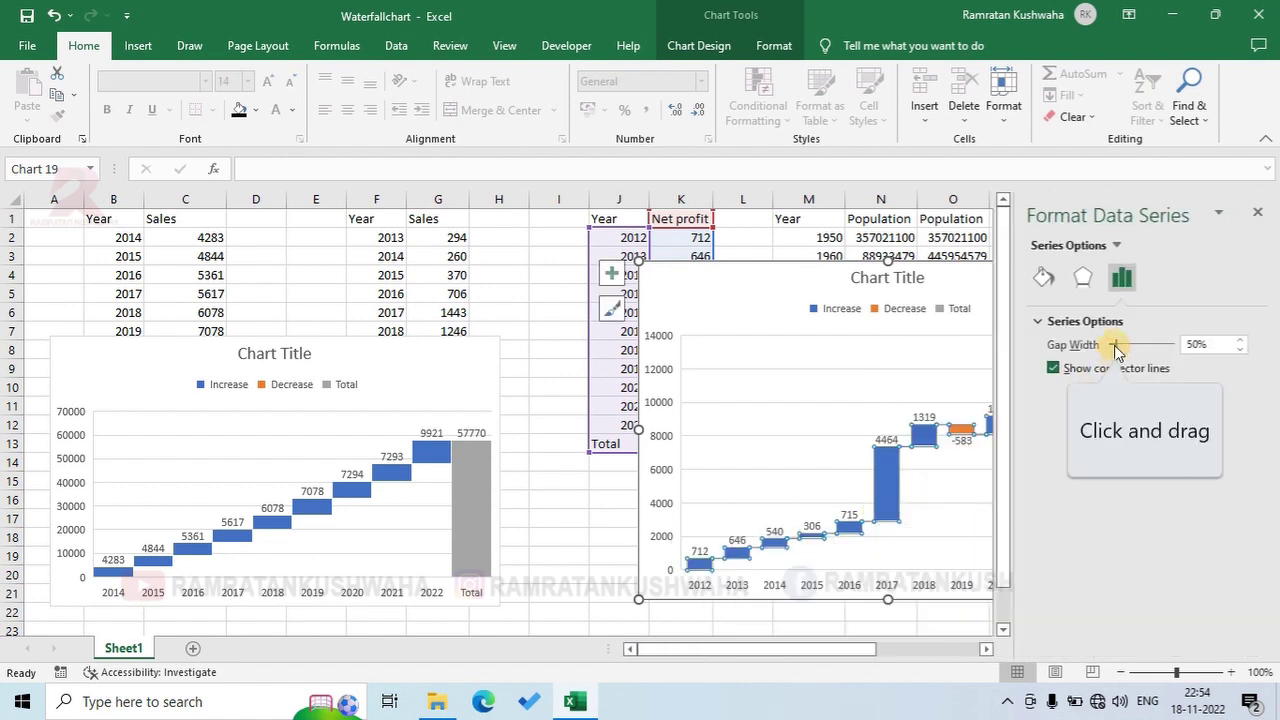
left_click(862, 370)
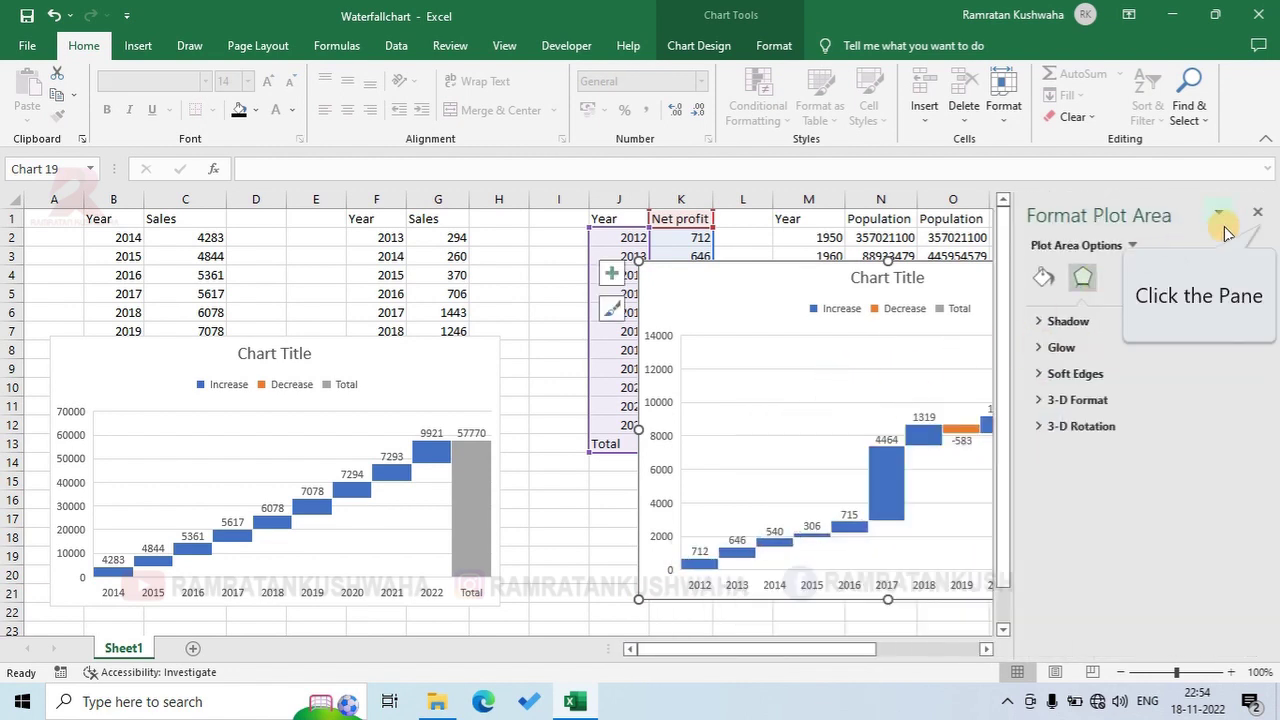
left_click(1259, 214)
left_click(614, 555)
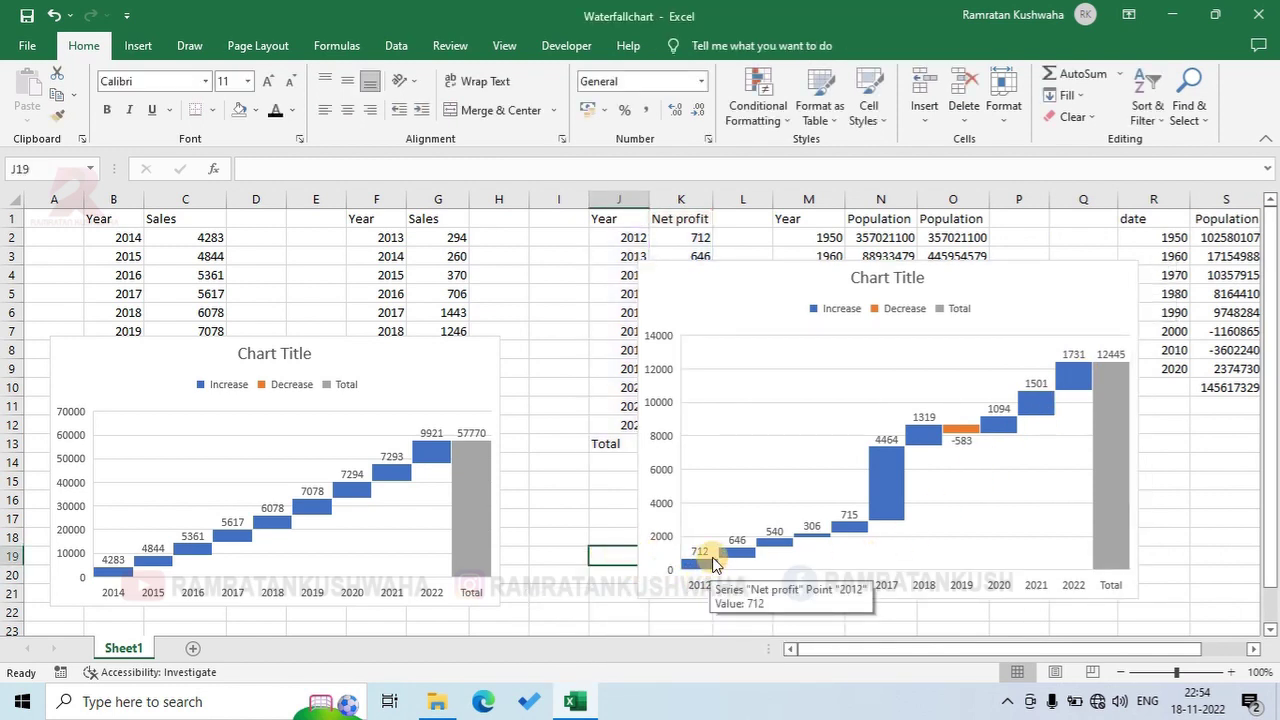
- Nudge the Net profit waterfall chart slightly higher and further left on the sheet
left_click(969, 434)
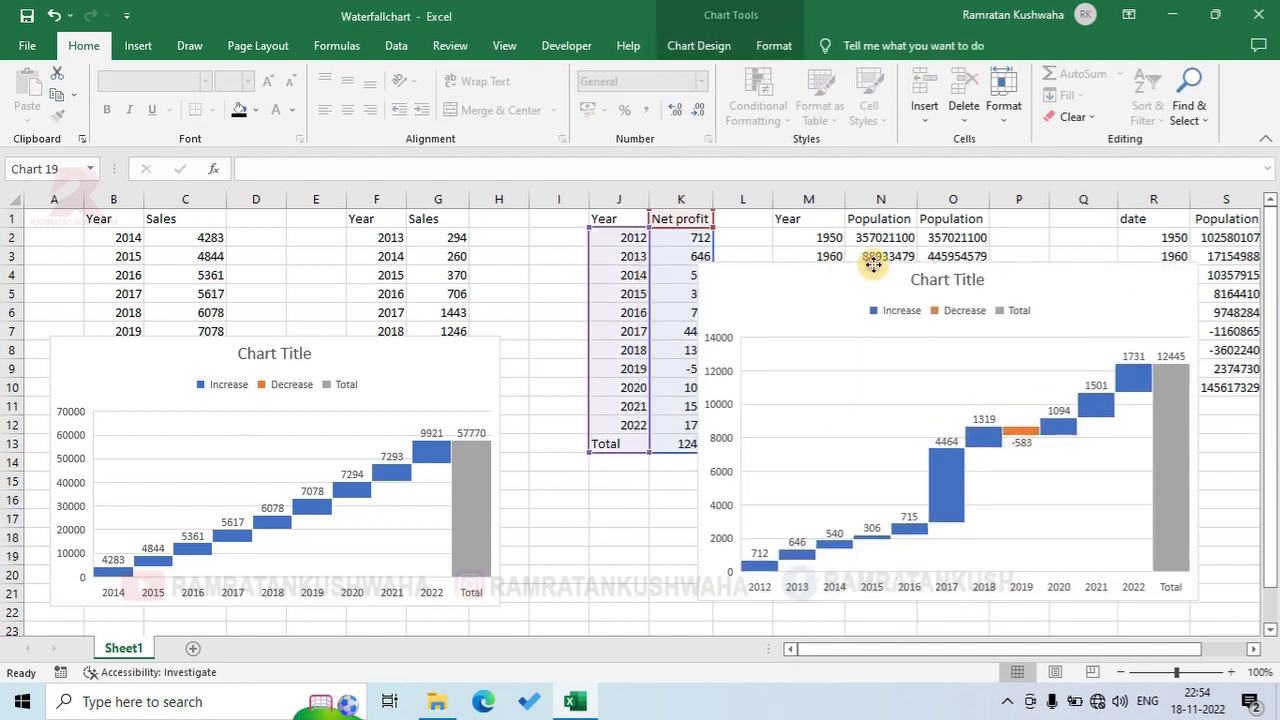
left_click_drag(810, 272, 953, 232)
left_click(693, 500)
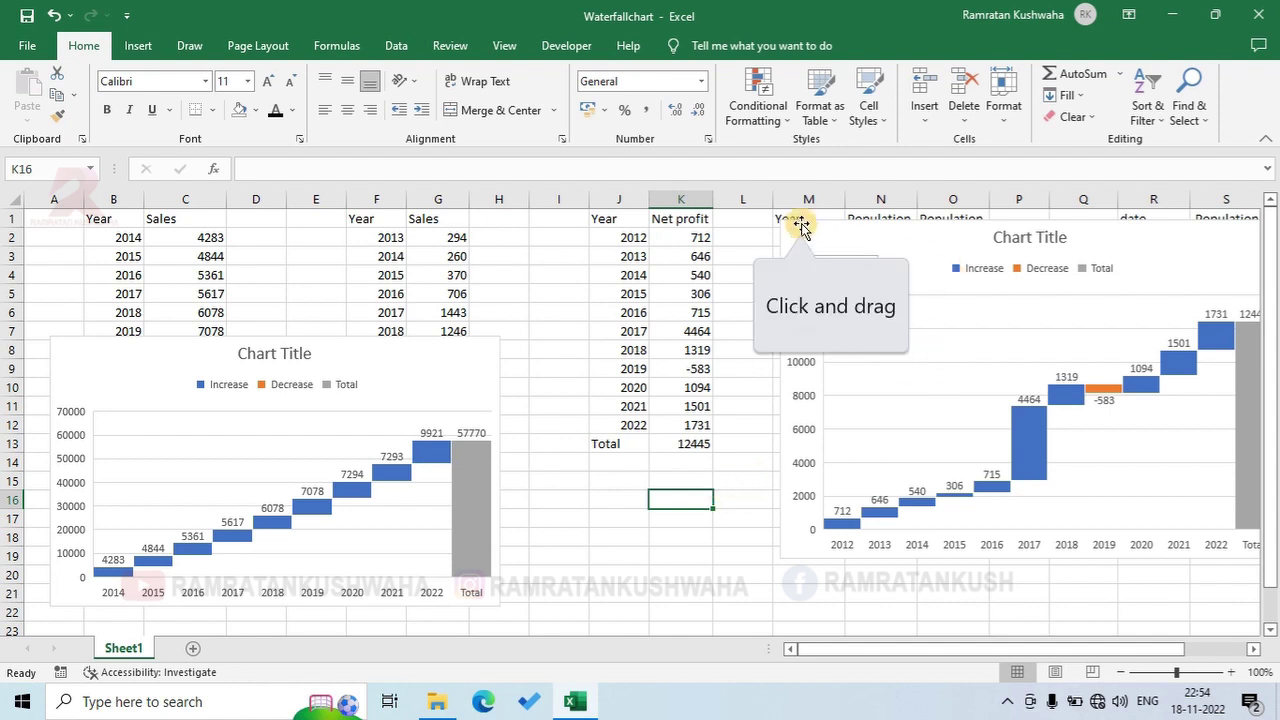
left_click_drag(796, 222, 595, 235)
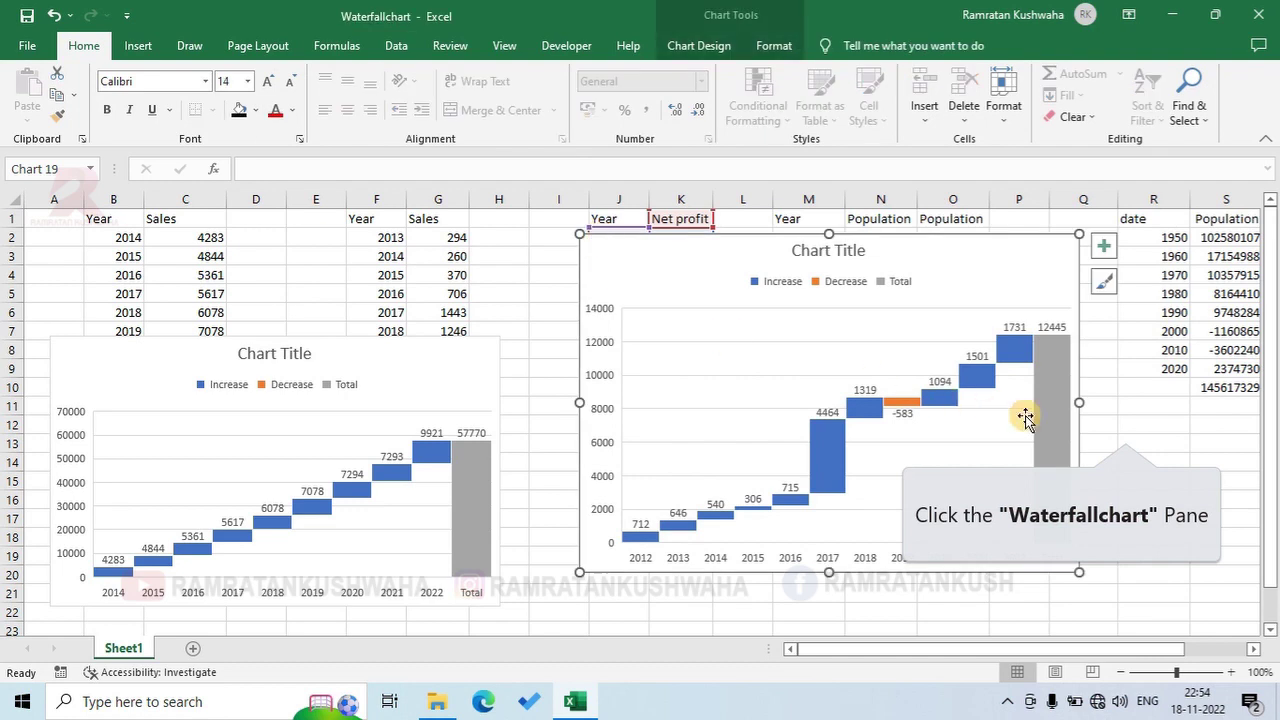
left_click(1123, 431)
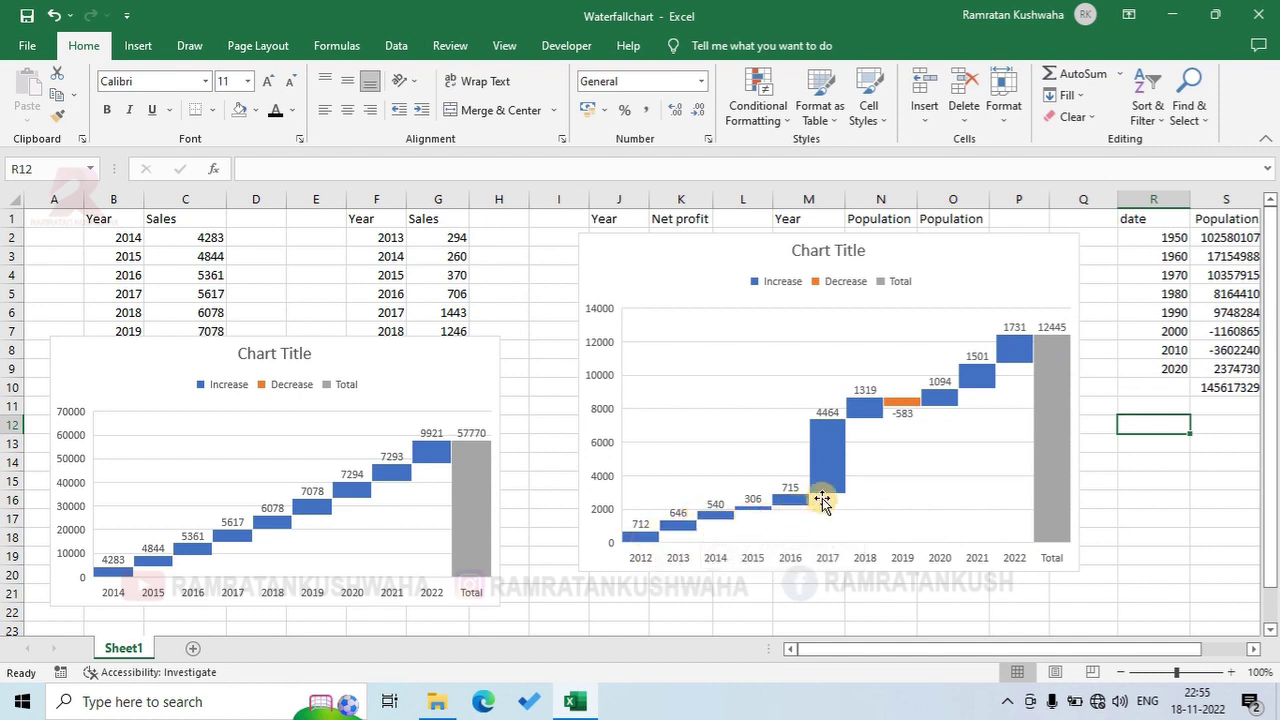
mouse_move(1045, 340)
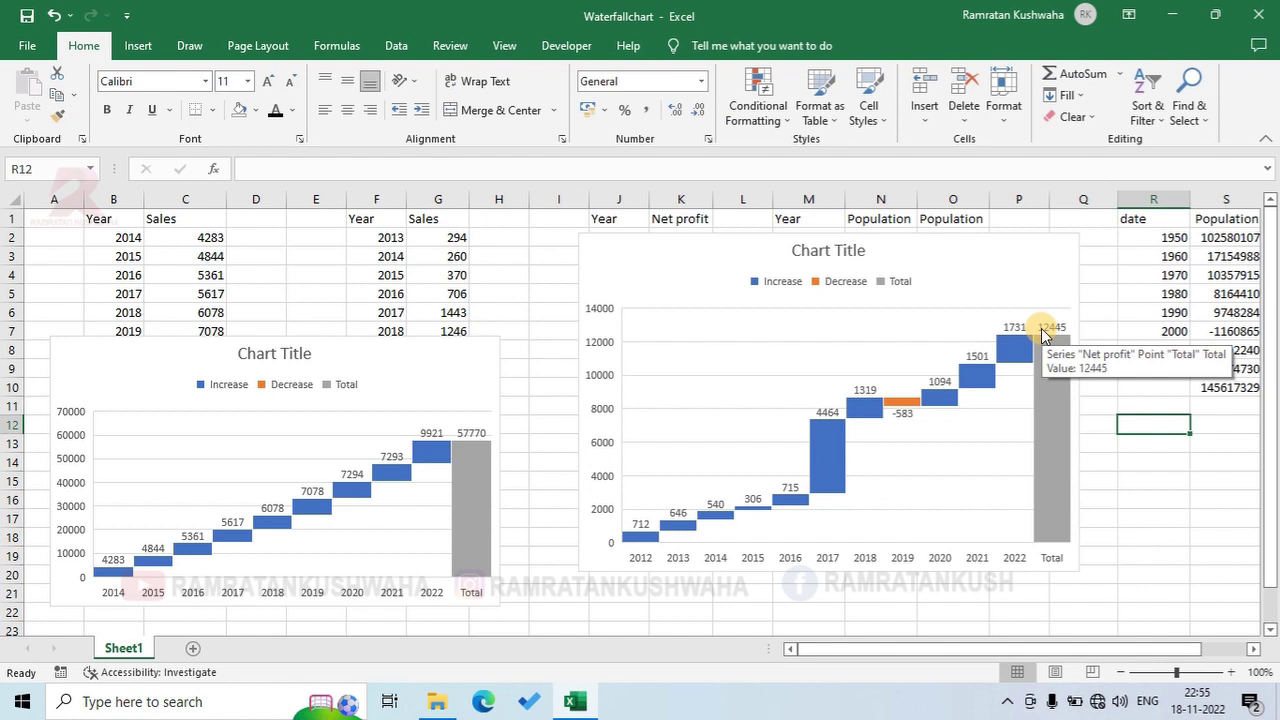
- Drag the Net profit waterfall chart down-left over the Sales chart, uncovering the J:K and Population tables
left_click(996, 265)
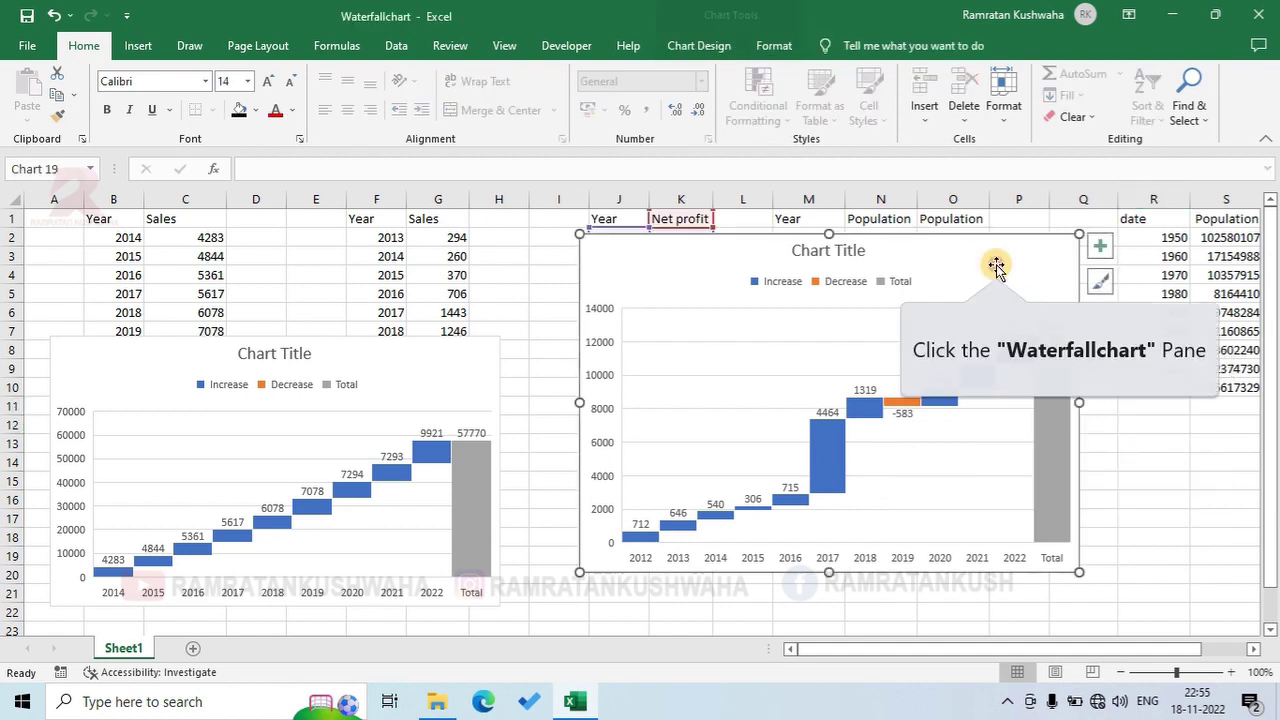
left_click_drag(996, 265, 601, 322)
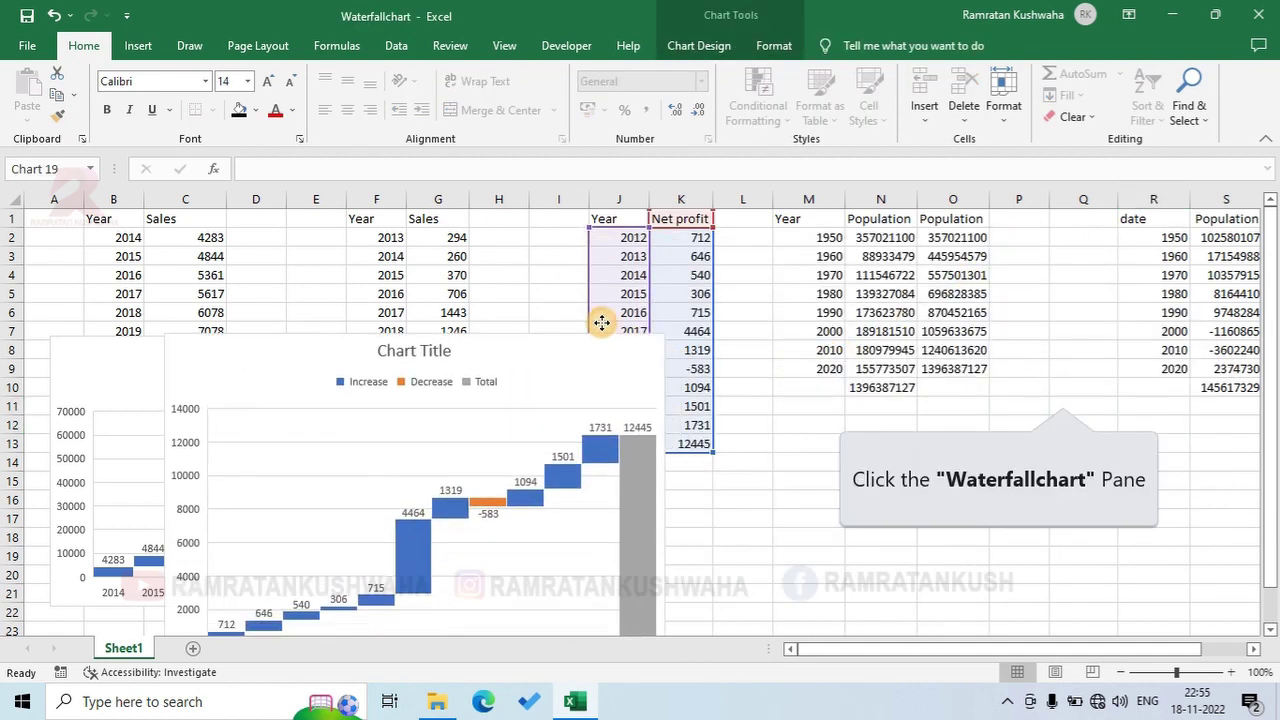
left_click(1062, 394)
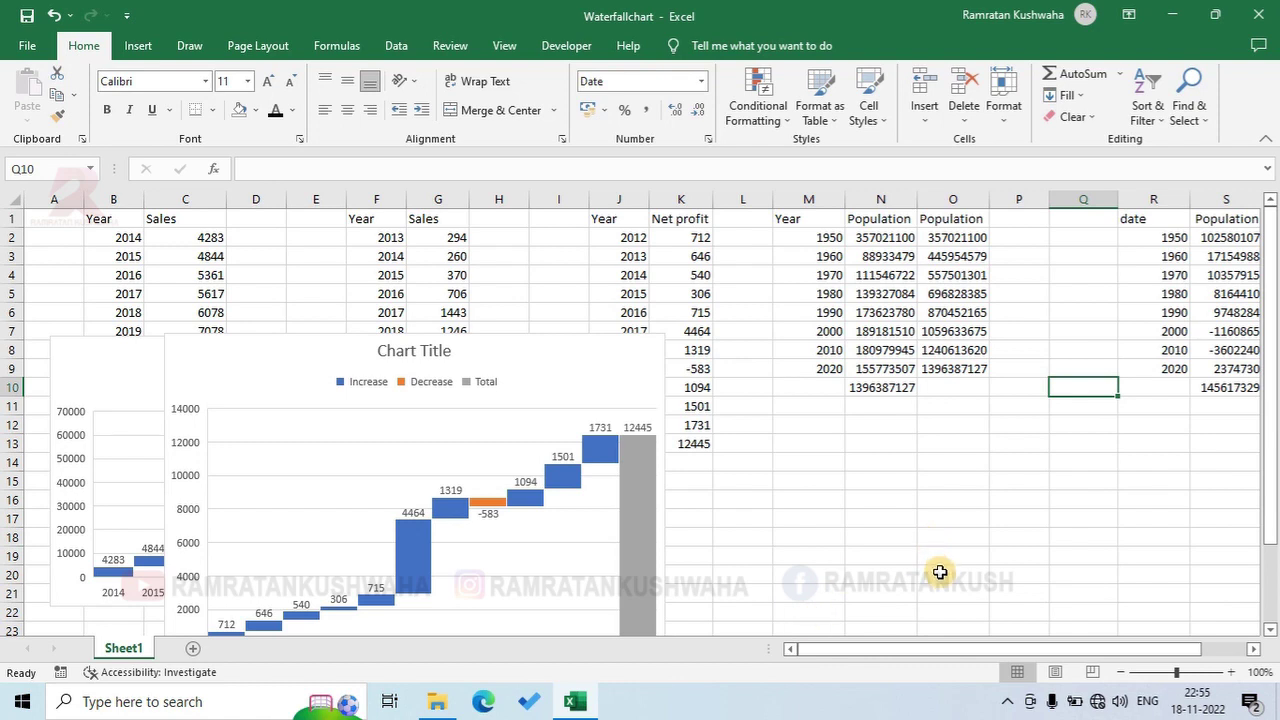
left_click_drag(945, 649, 1008, 649)
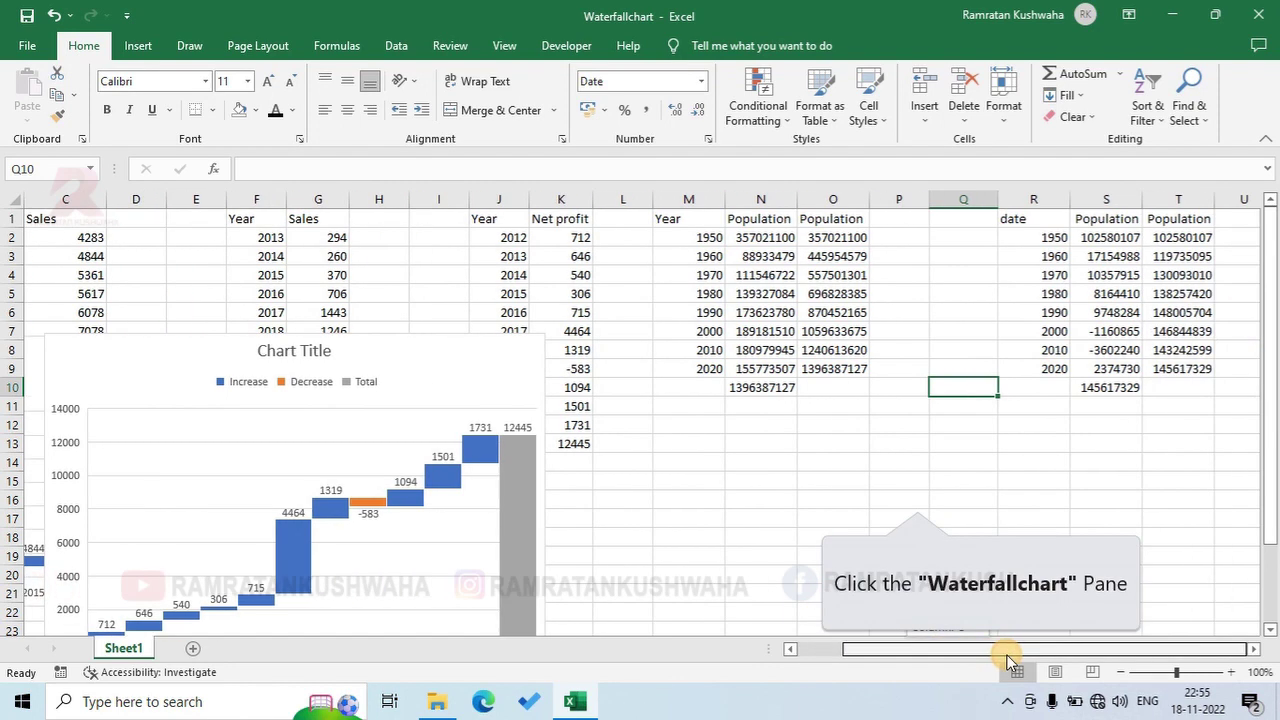
left_click(905, 498)
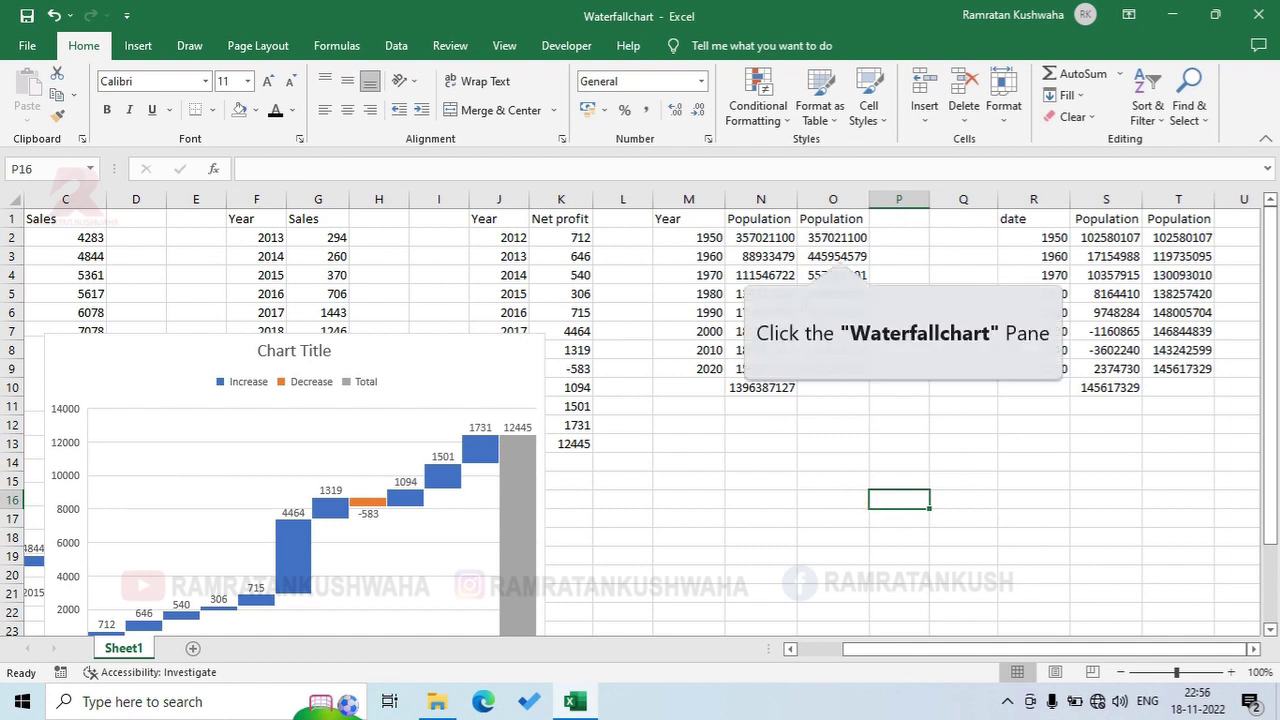
- Clear column N and copy the Population heading from column O into N1
left_click(833, 256)
left_click(830, 331)
left_click(840, 370)
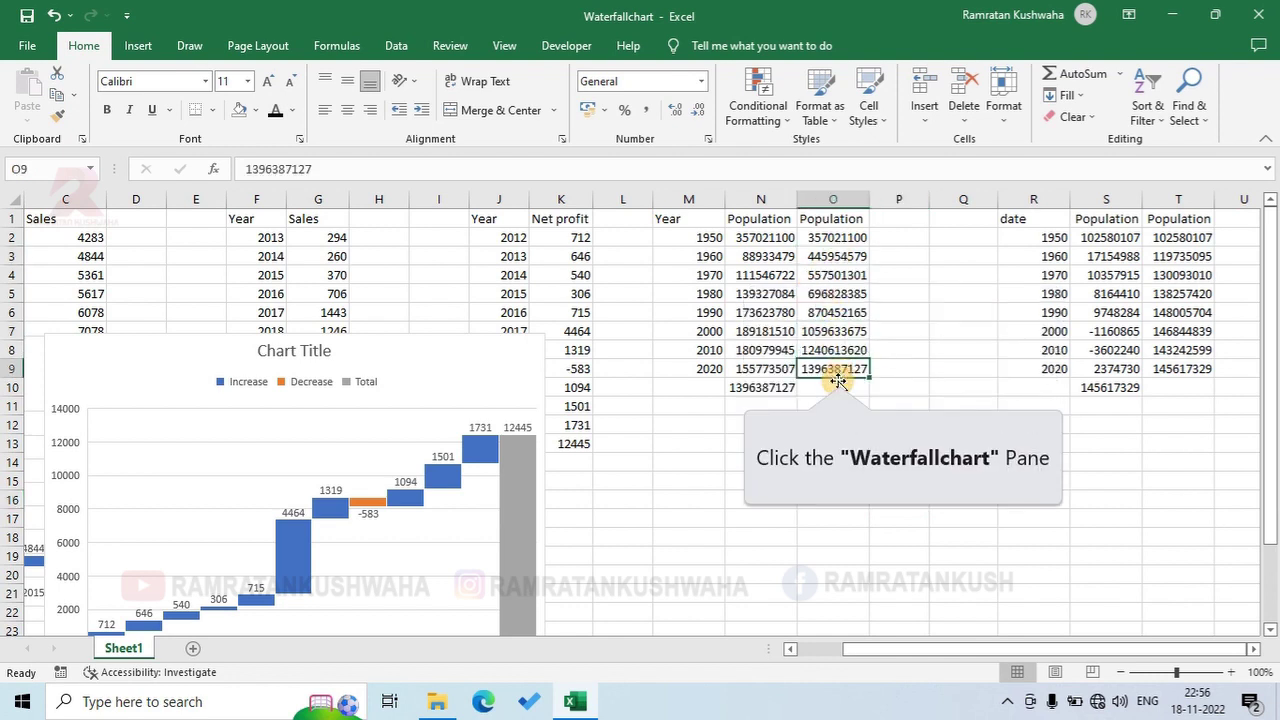
left_click(836, 406)
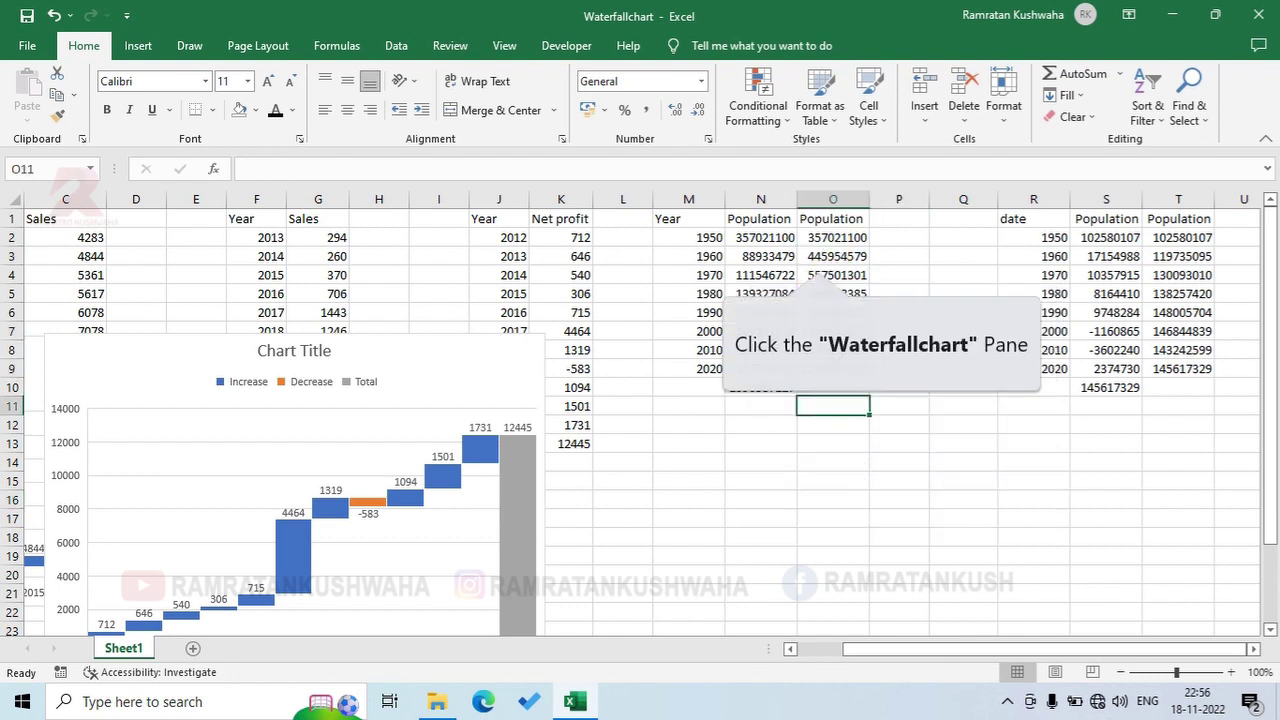
left_click(818, 258)
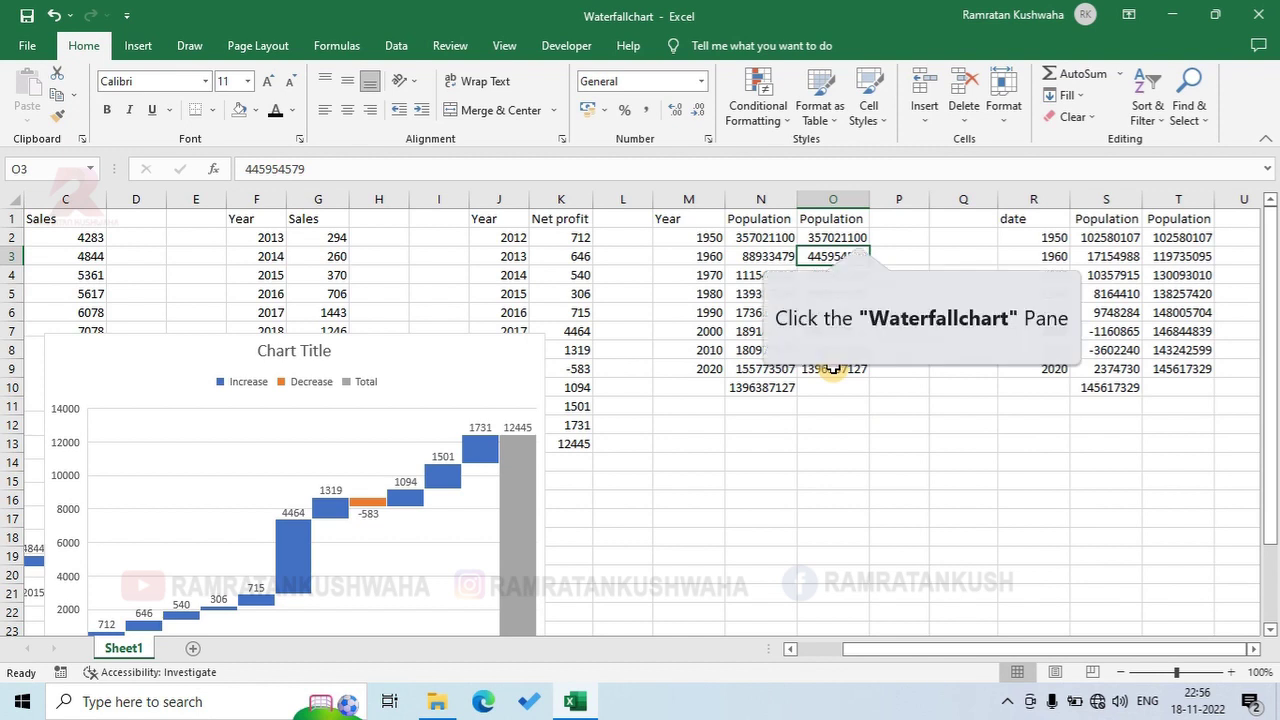
left_click(764, 199)
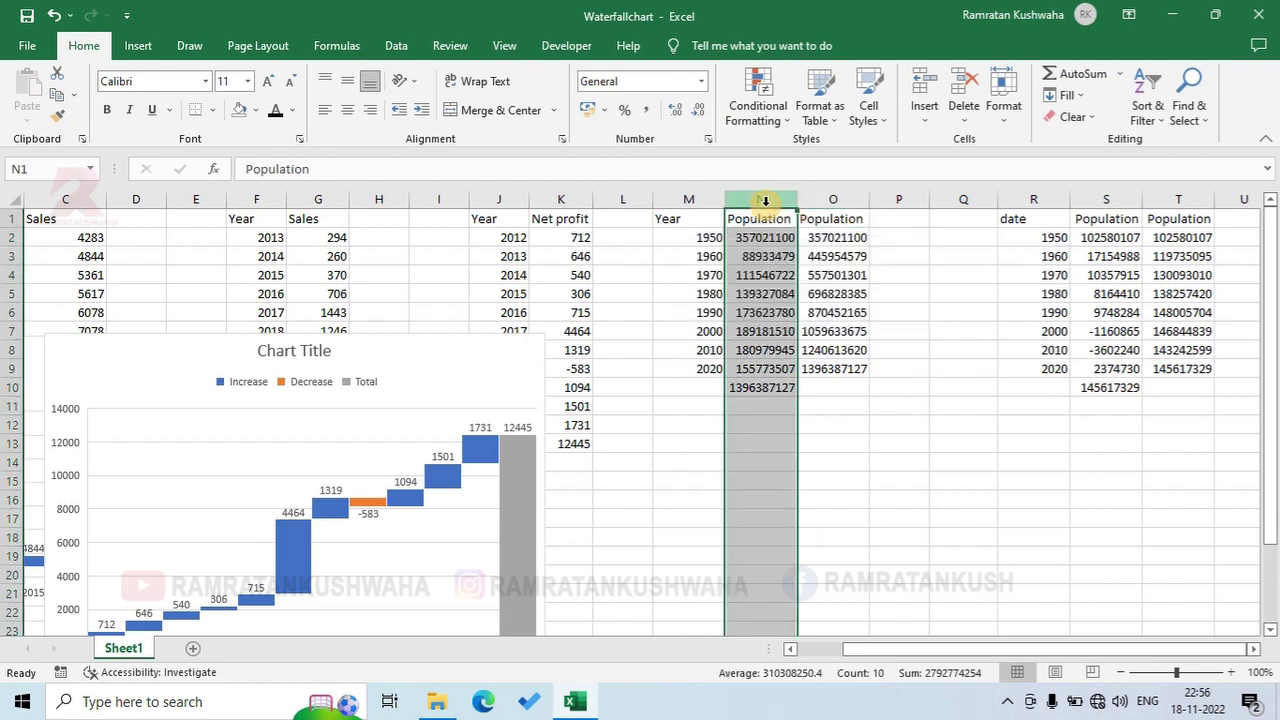
key("Delete")
left_click(775, 256)
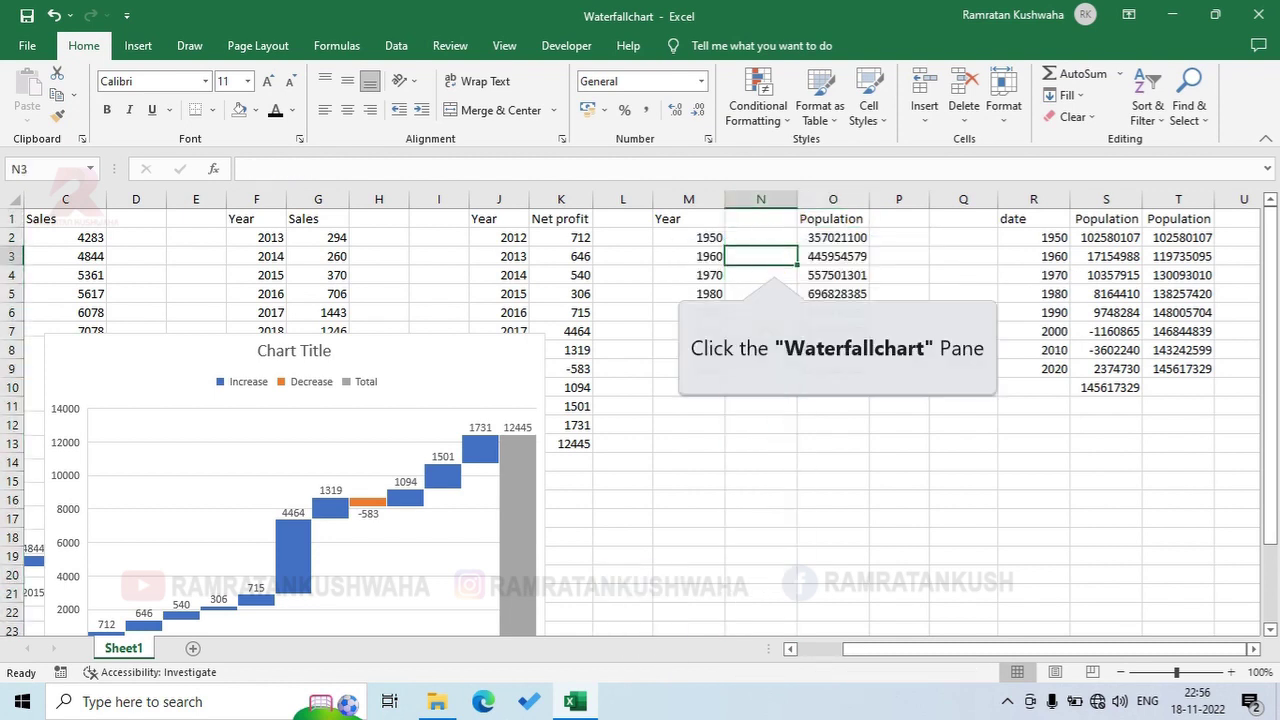
left_click(805, 217)
left_click_drag(805, 217, 833, 369)
key("ctrl+c")
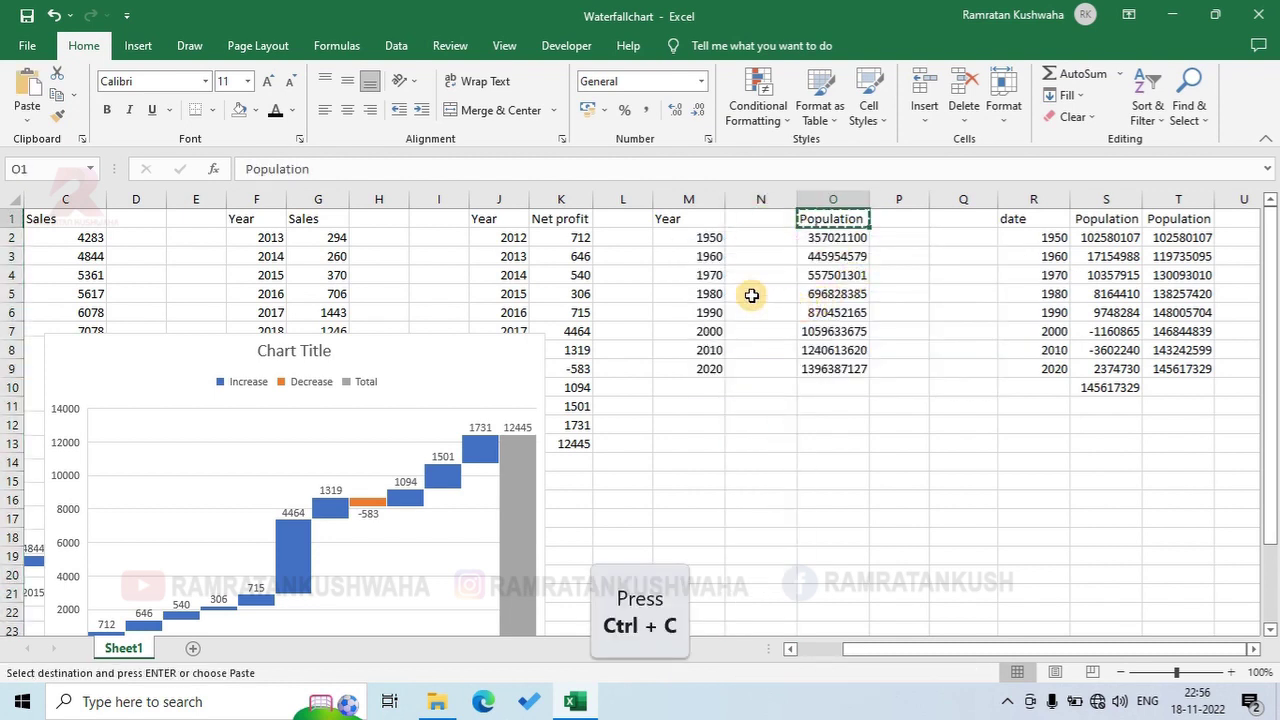
left_click(745, 219)
key("ctrl+v")
- Copy the 1950 population from O2 into N2 and the 2020 population from O9 into N9
left_click(694, 237)
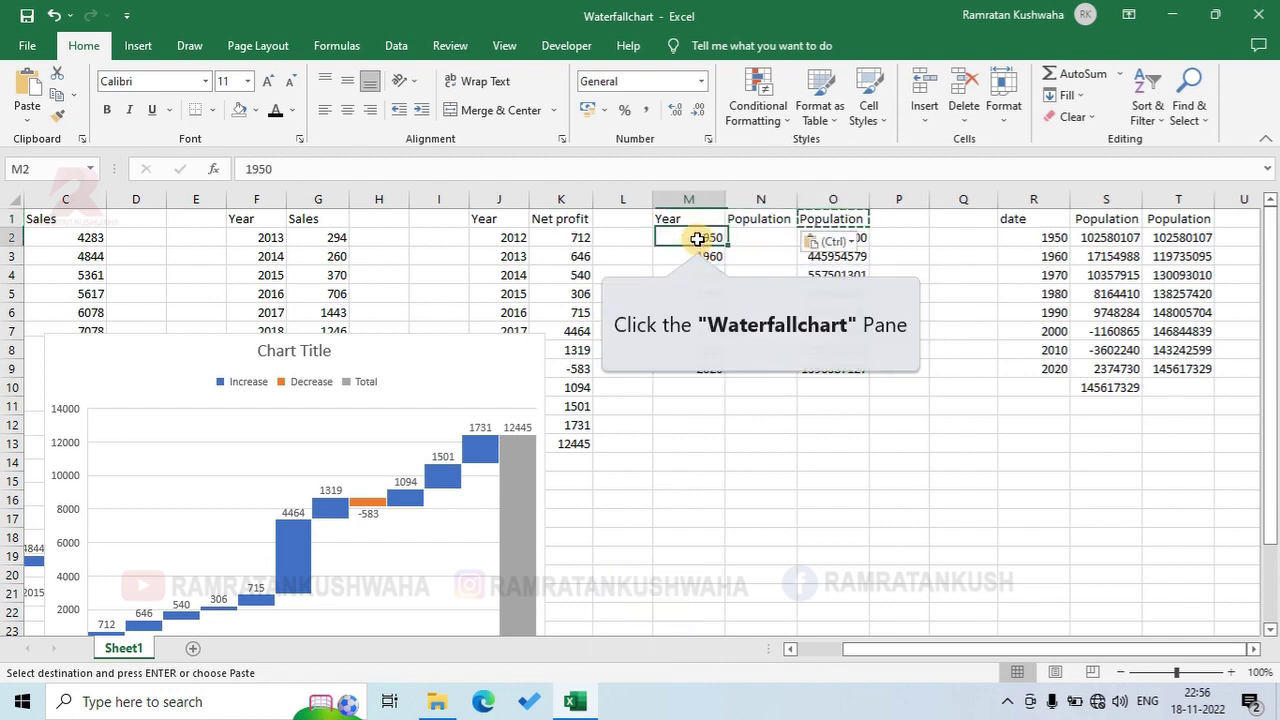
left_click(840, 238)
left_click(845, 256)
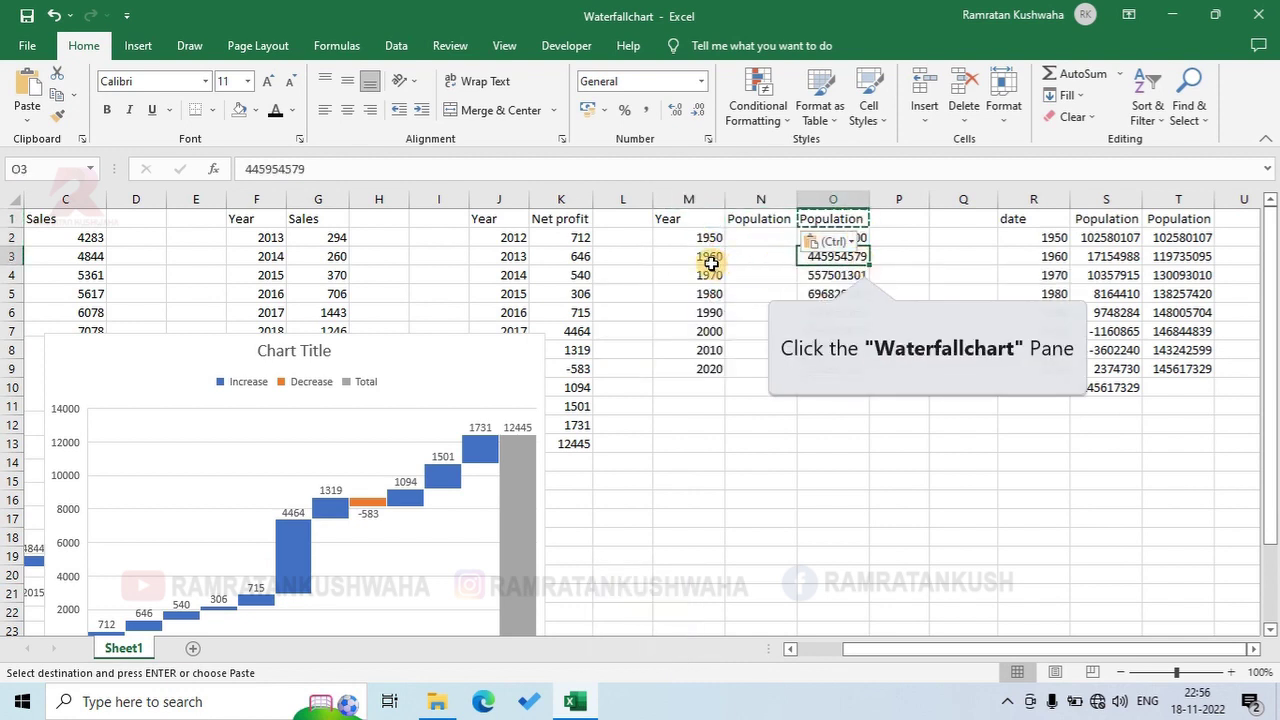
left_click(815, 348)
left_click(757, 237)
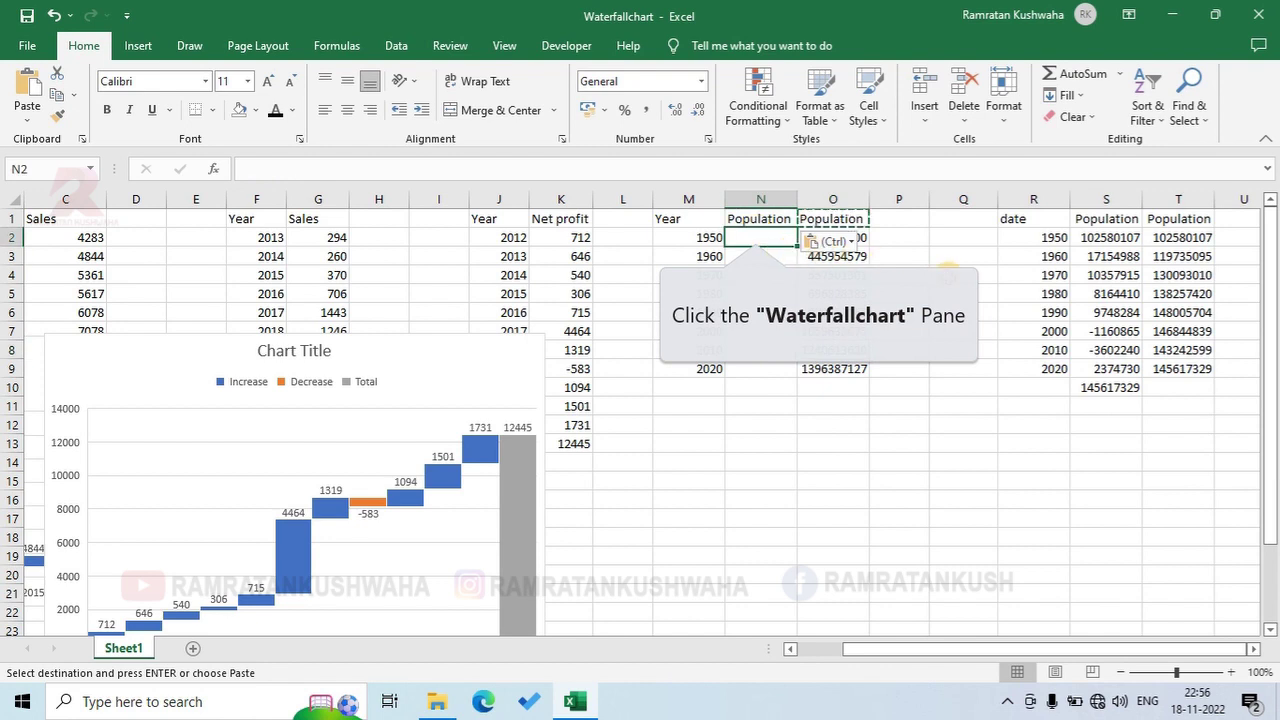
key("Right")
key("ctrl+c")
key("Left")
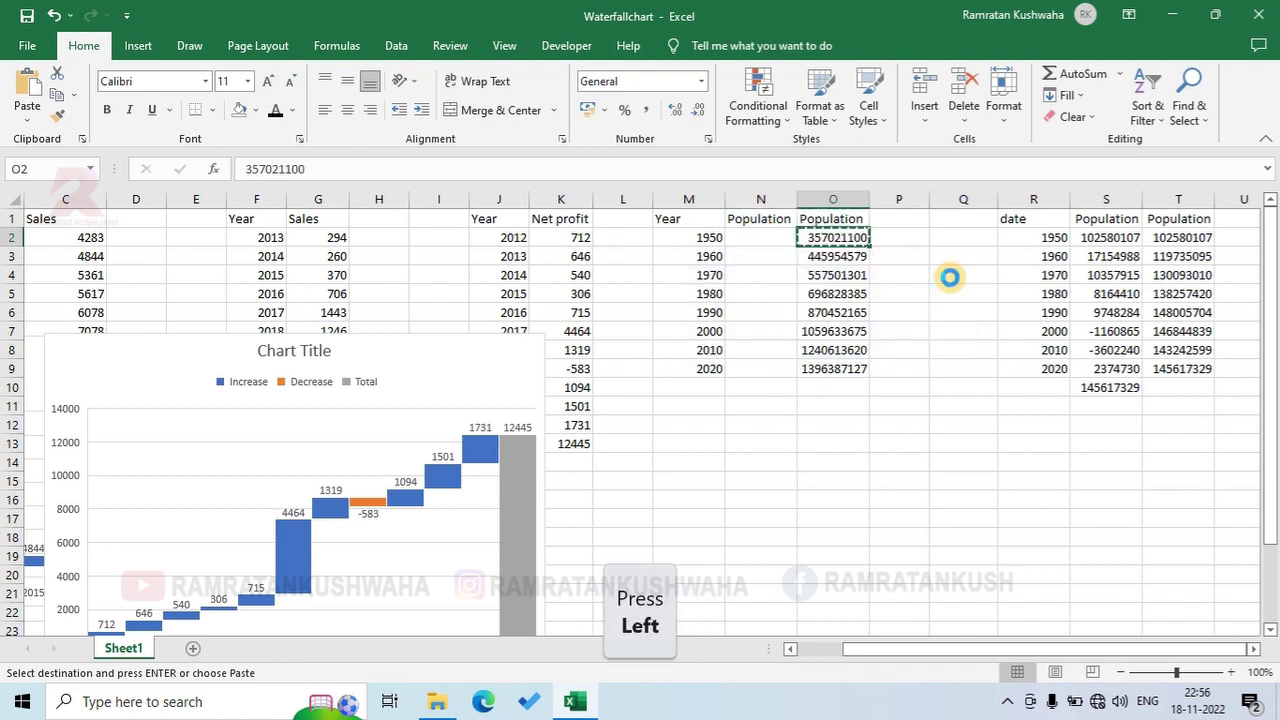
key("ctrl+v")
key("Right")
key("Right")
key("Down")
key("Down")
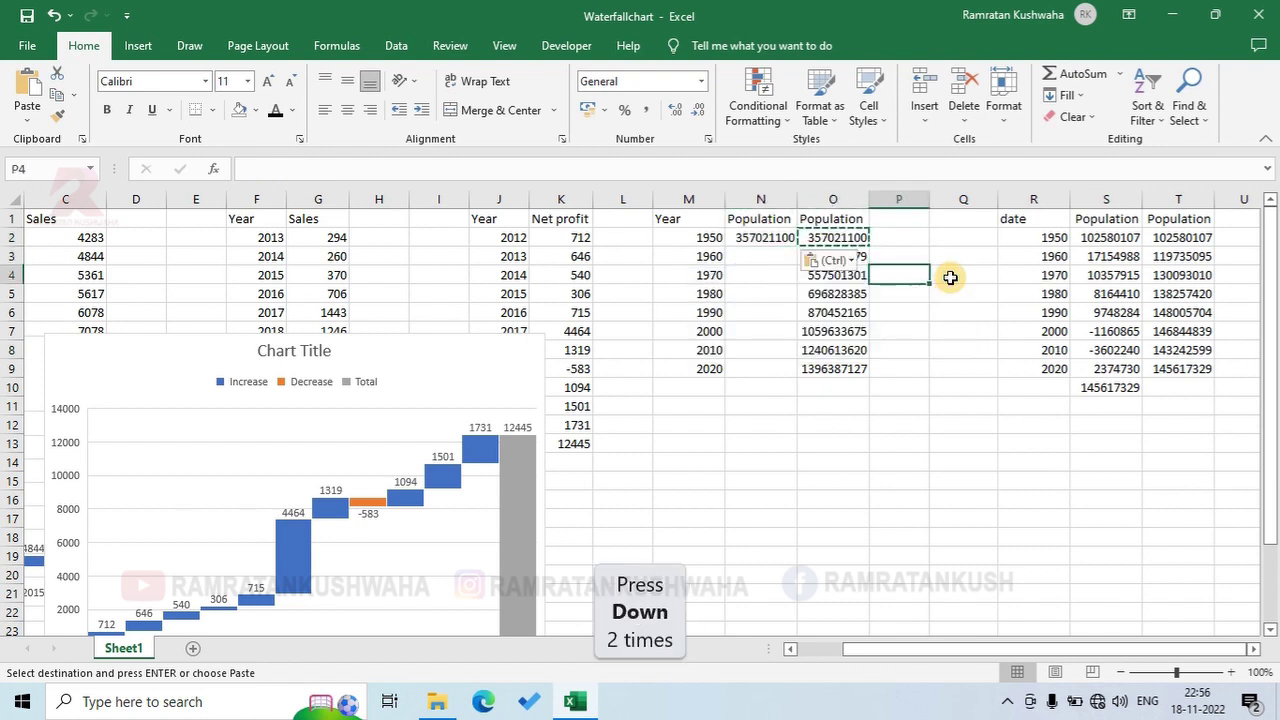
key("Left")
key("Down")
key("Down")
key("Down")
key("Down")
key("Down")
key("ctrl+c")
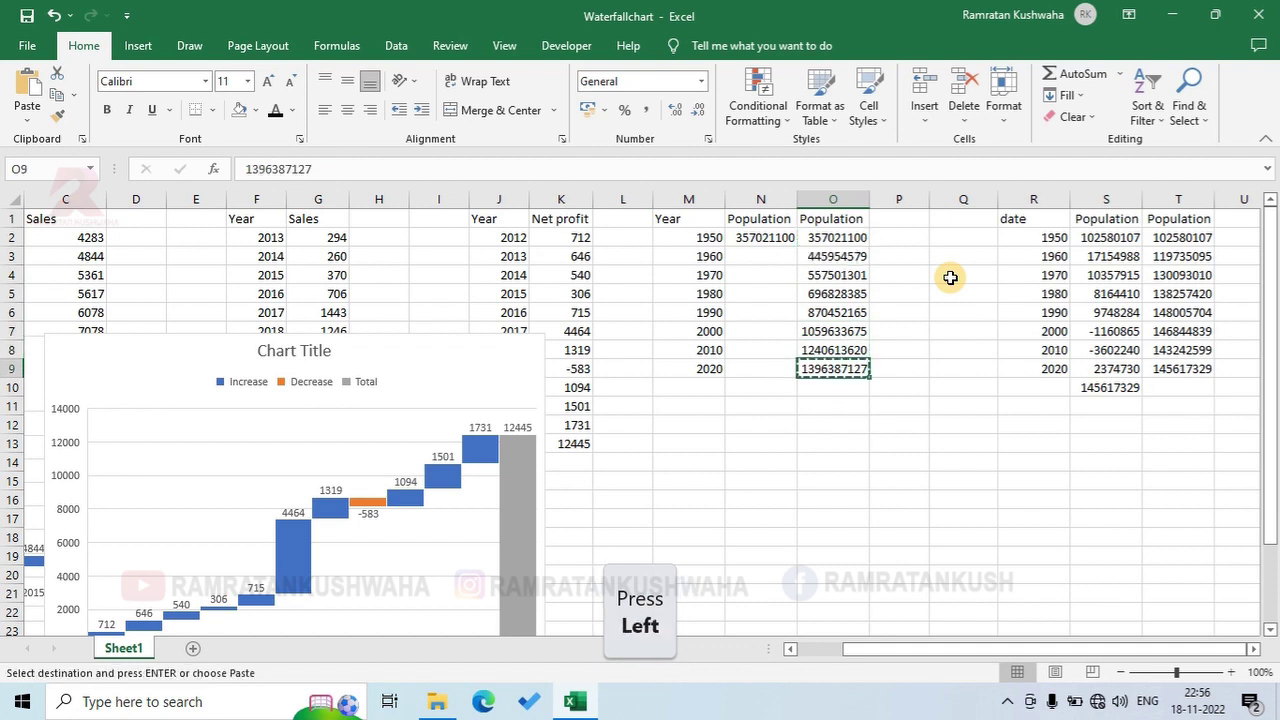
key("Left")
key("ctrl+v")
- Enter =O3-O2 in N3, fill it down to N8, and select M1:N9
key("Up")
key("Up")
key("Up")
key("Up")
key("Up")
key("Up")
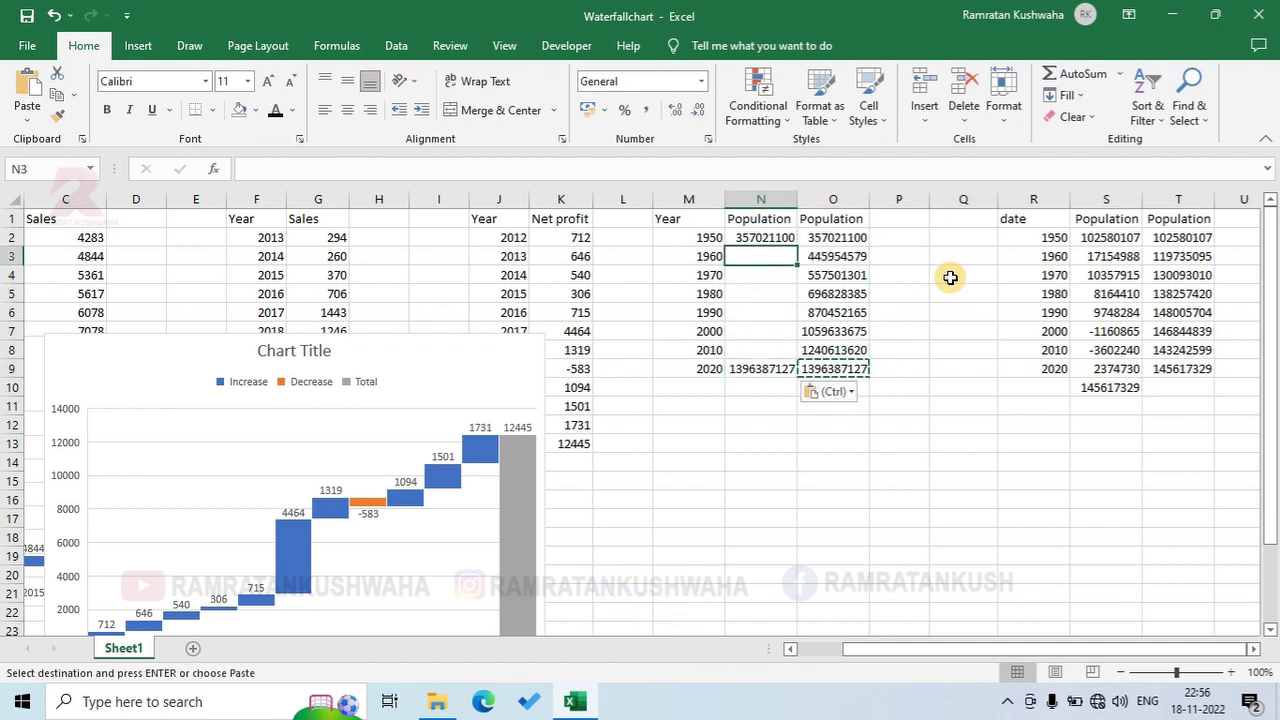
type("=")
key("Right")
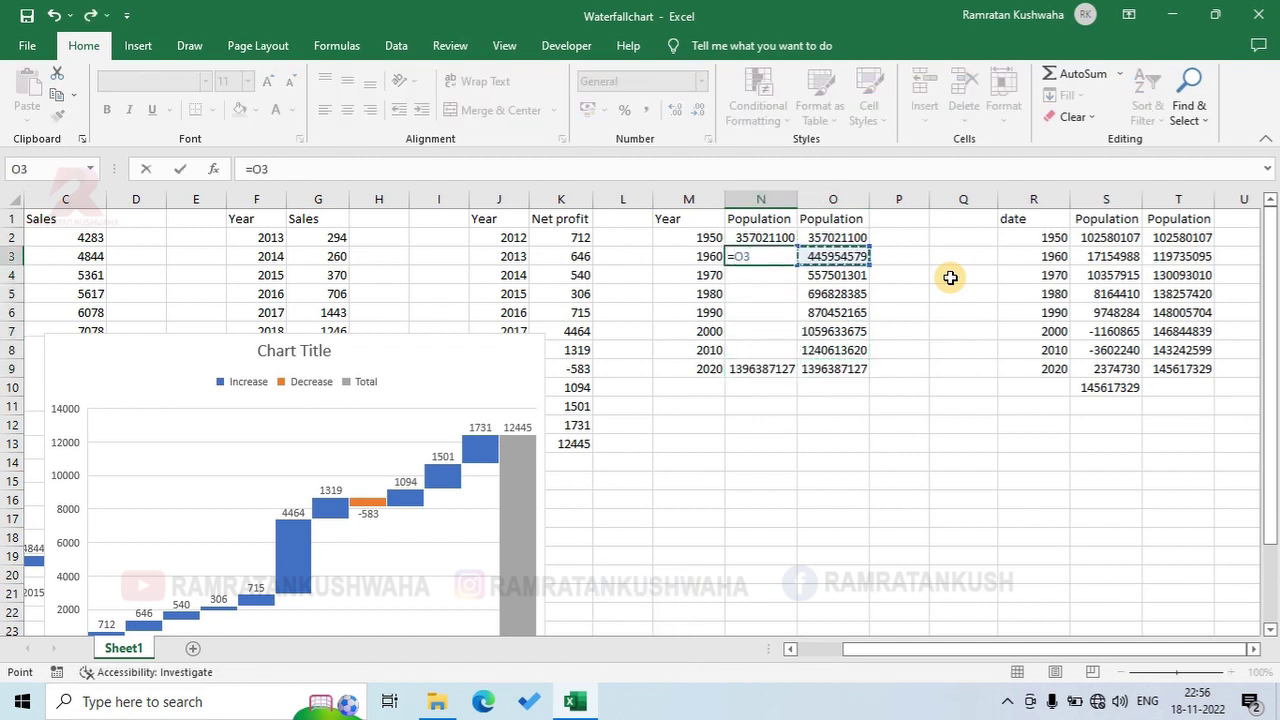
type("-")
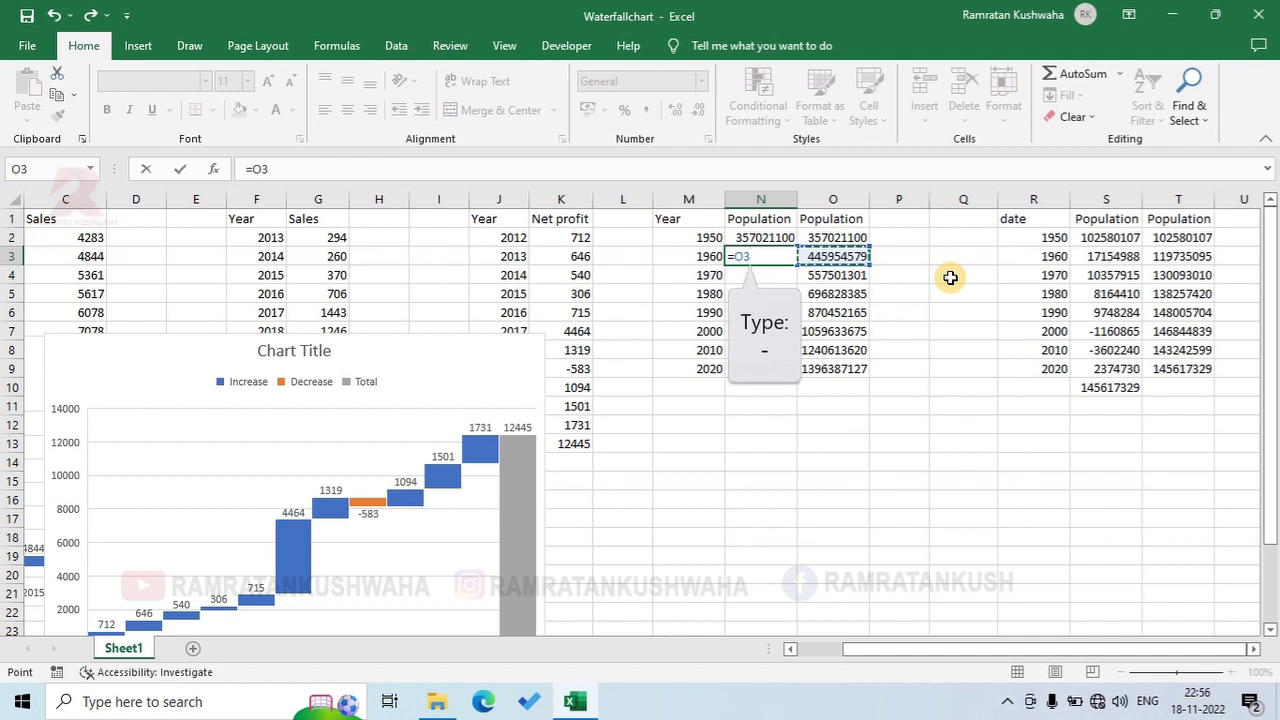
key("Up")
key("Right")
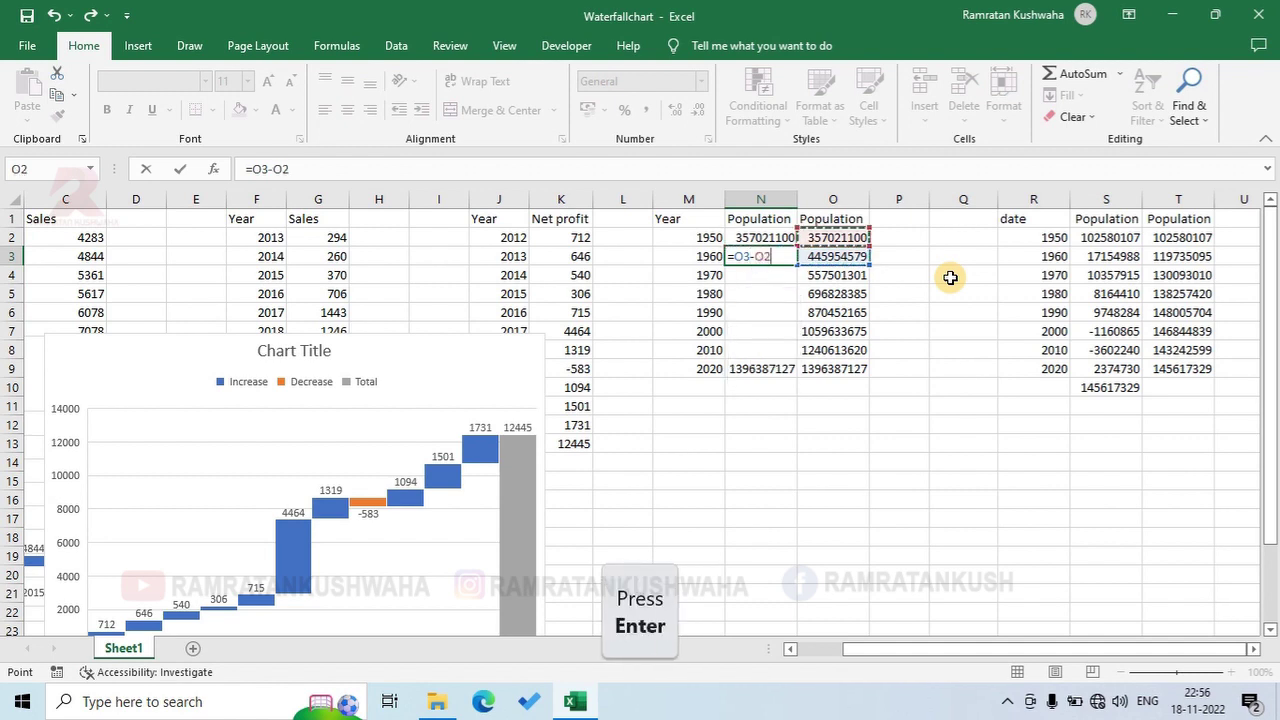
key("Return")
key("Up")
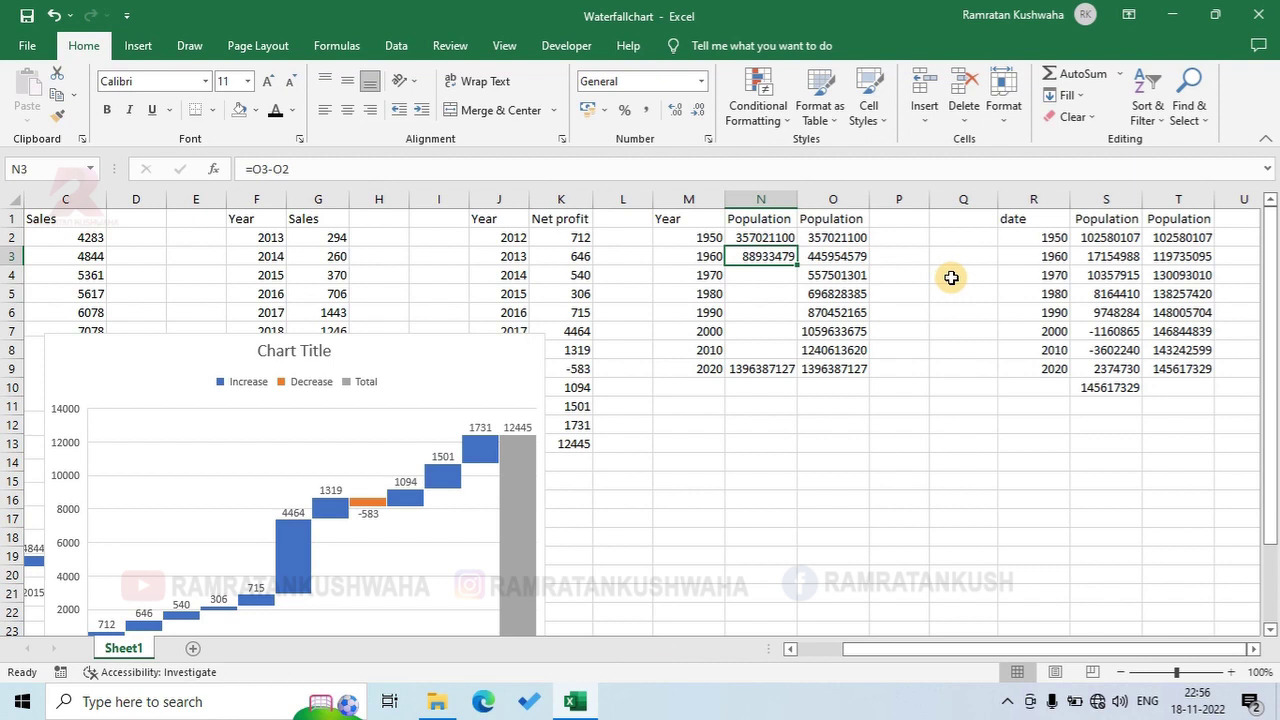
left_click_drag(805, 263, 785, 355)
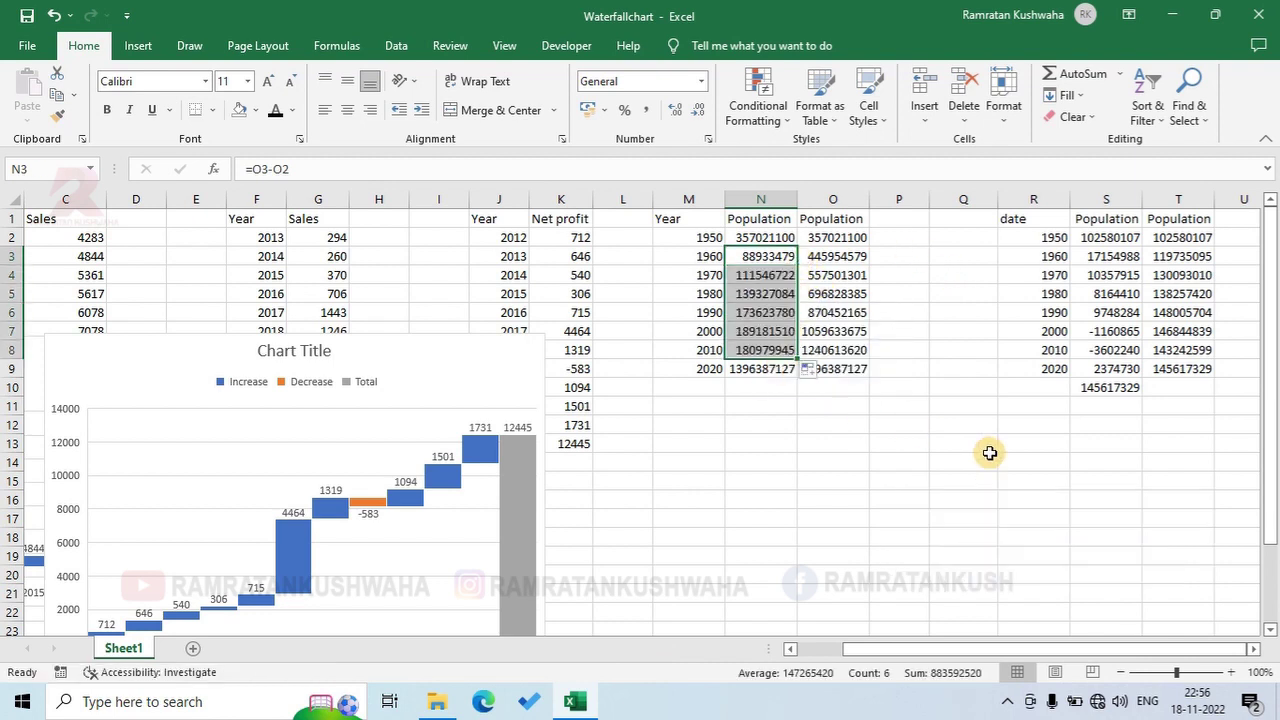
left_click_drag(717, 216, 746, 364)
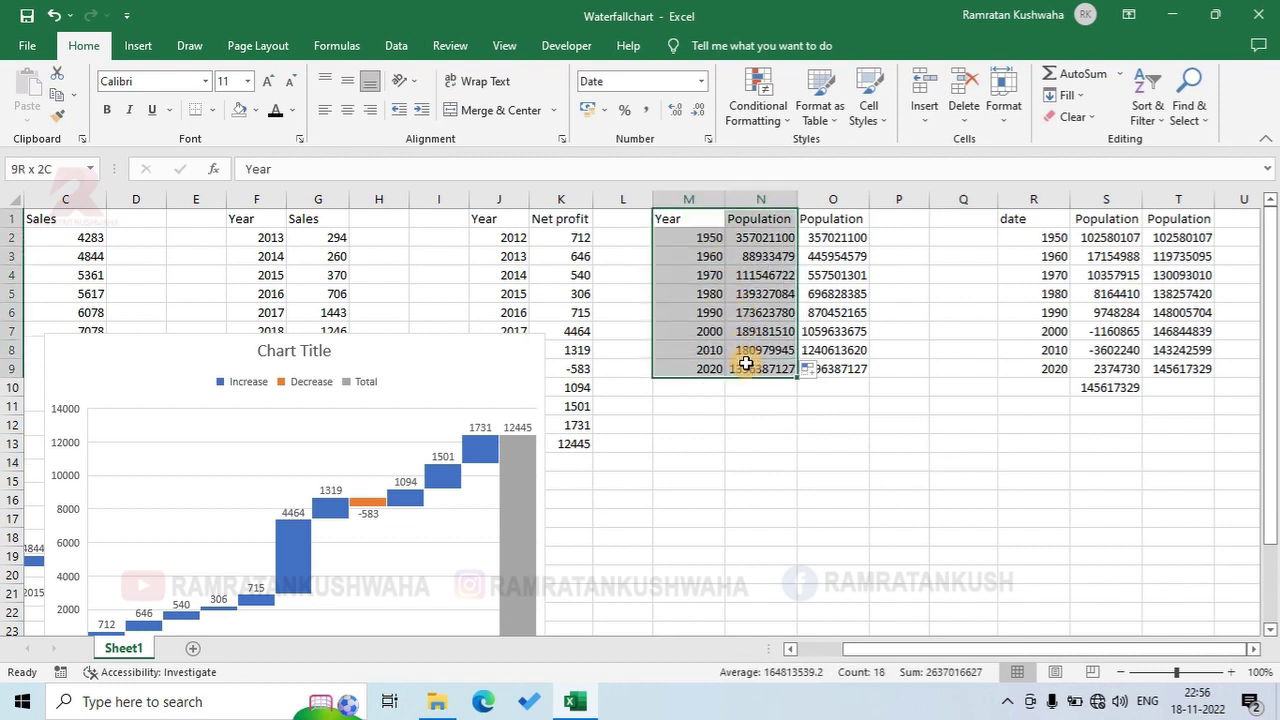
left_click(138, 45)
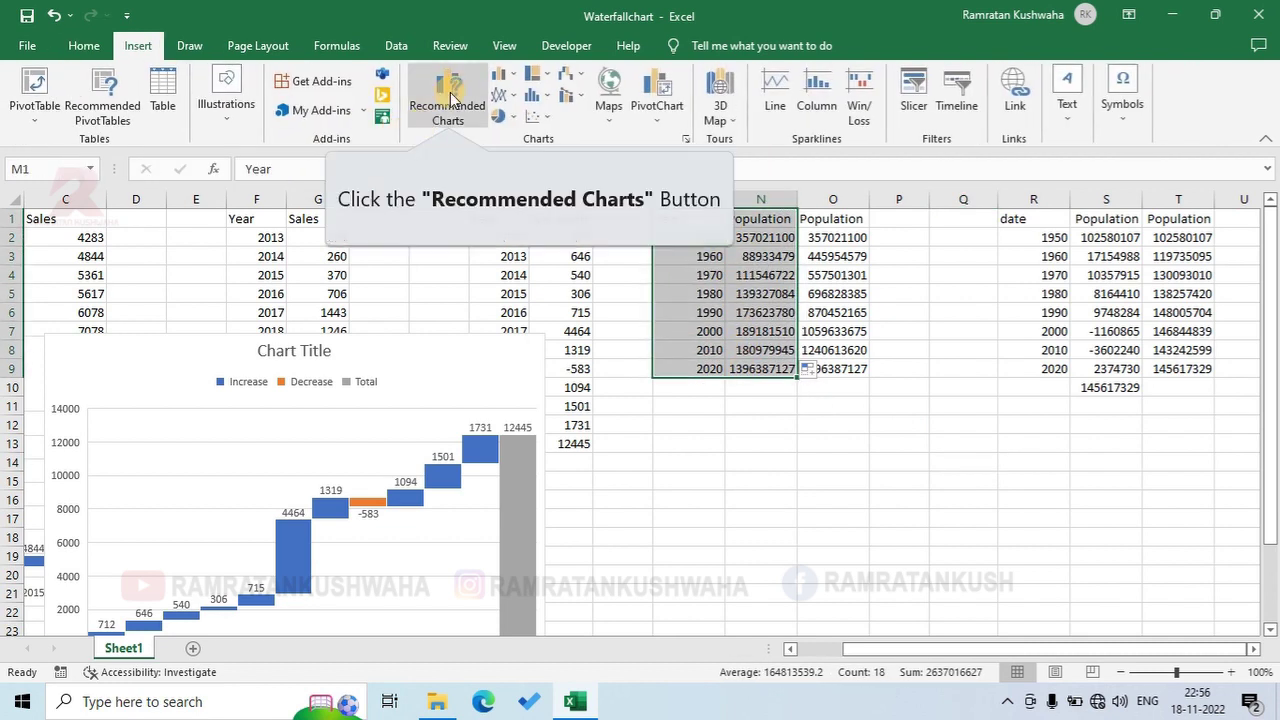
left_click(472, 93)
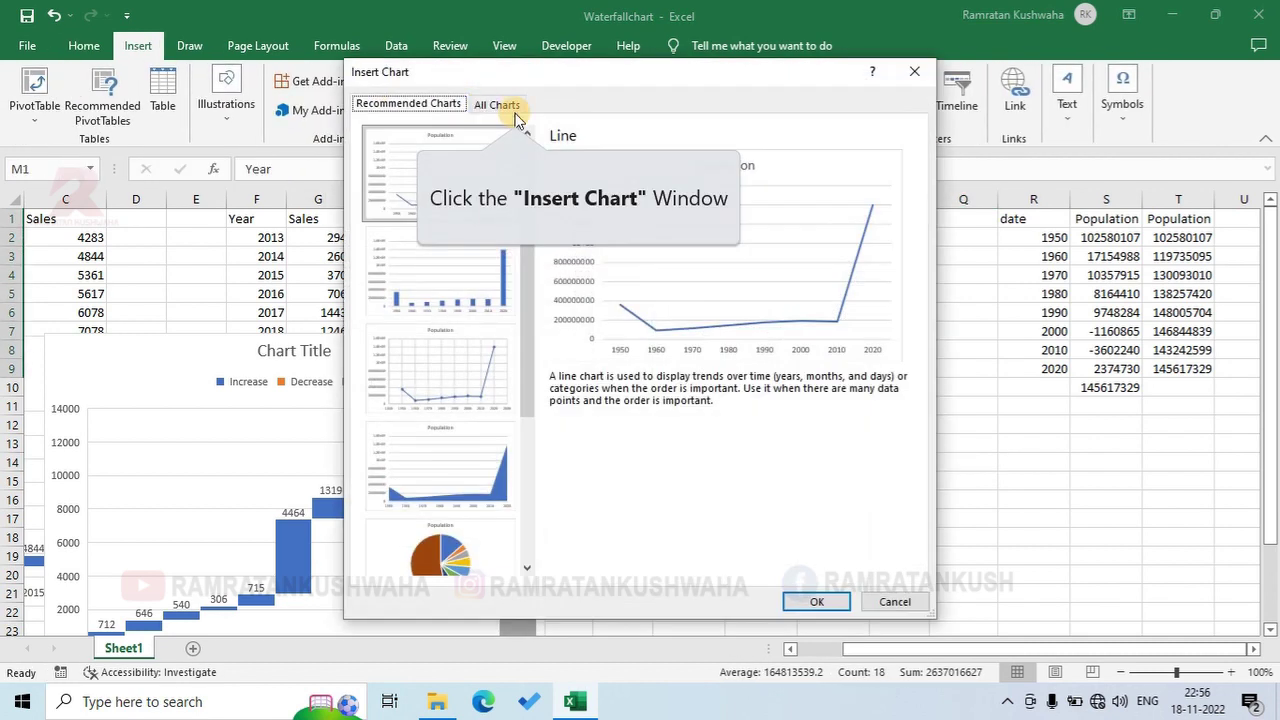
left_click(512, 114)
left_click(420, 495)
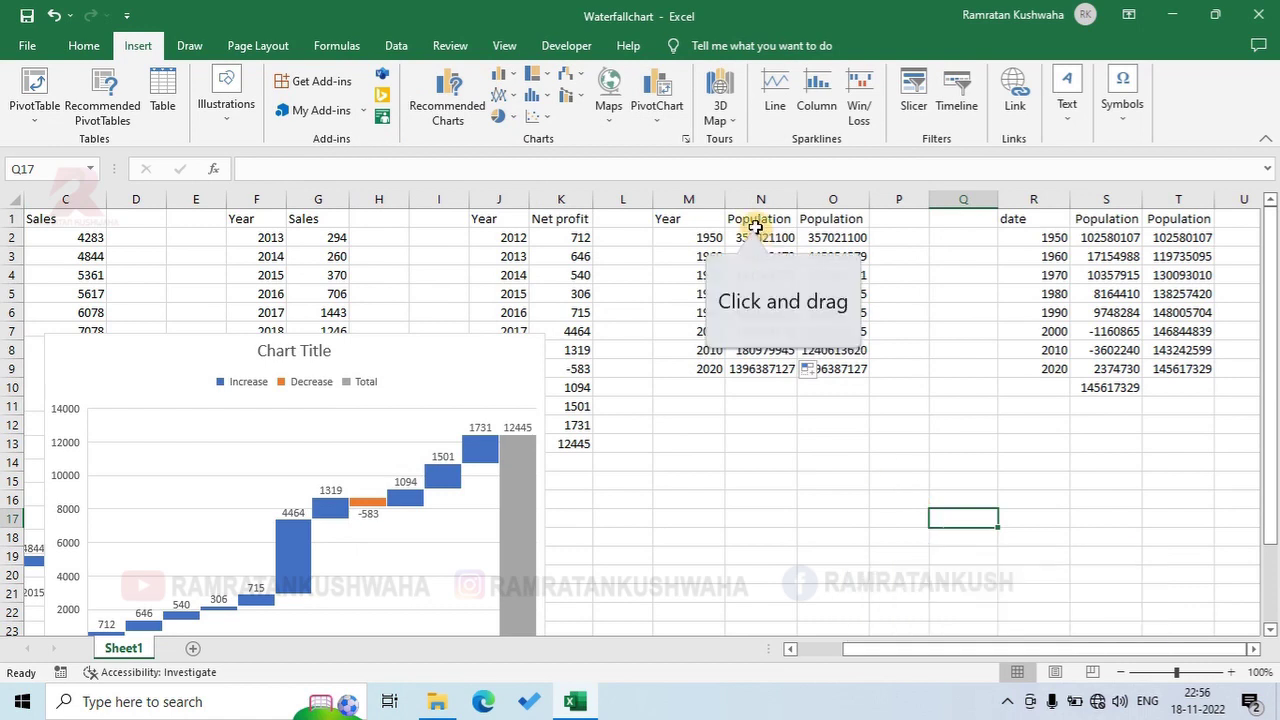
left_click_drag(757, 219, 760, 368)
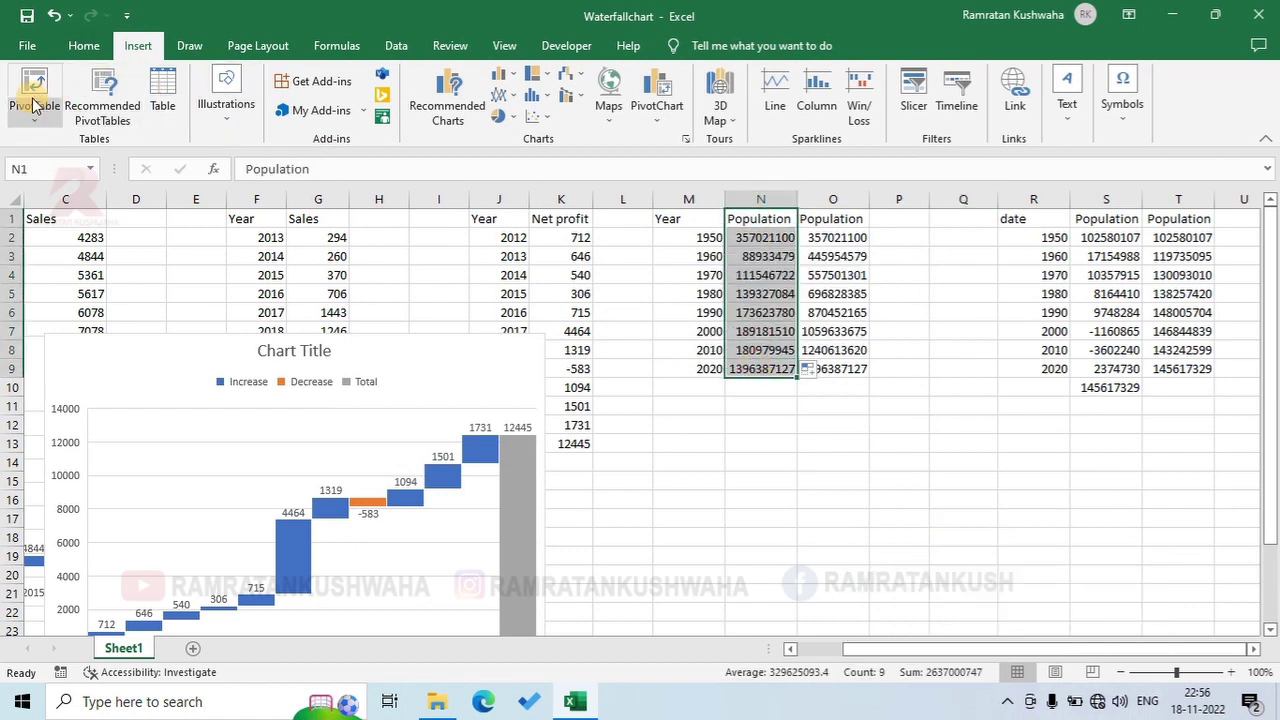
left_click(447, 100)
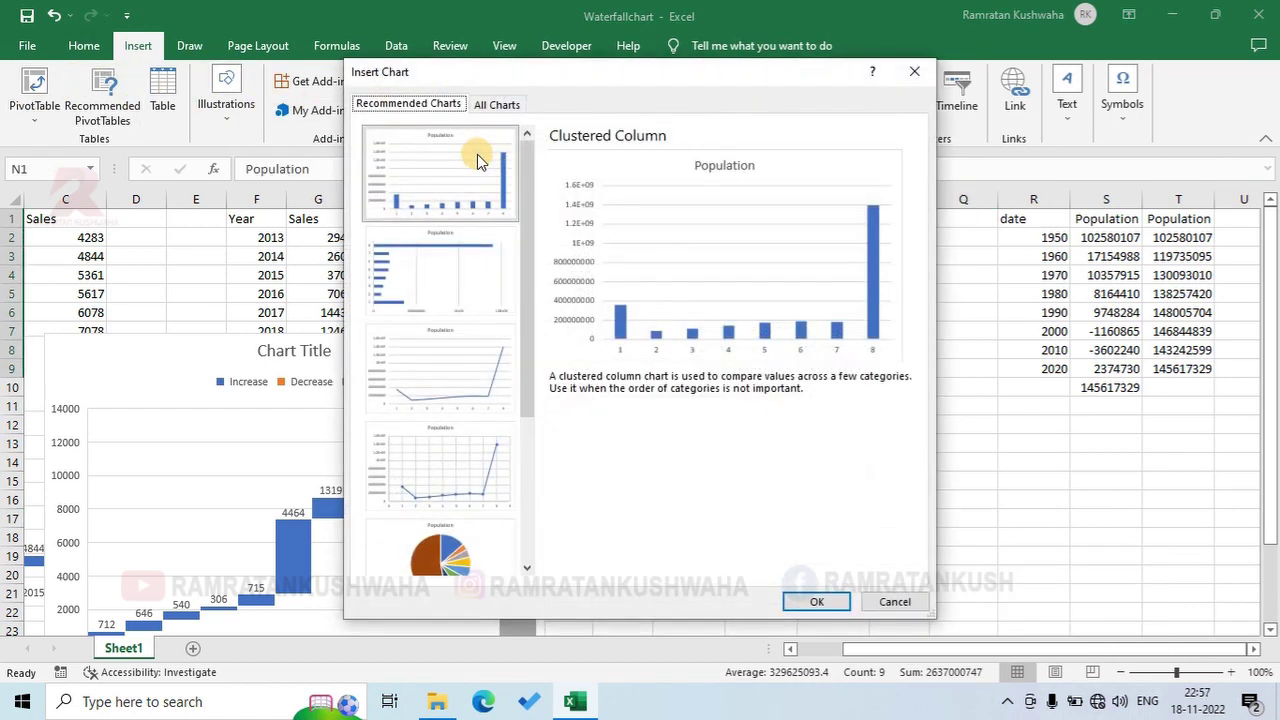
left_click(498, 105)
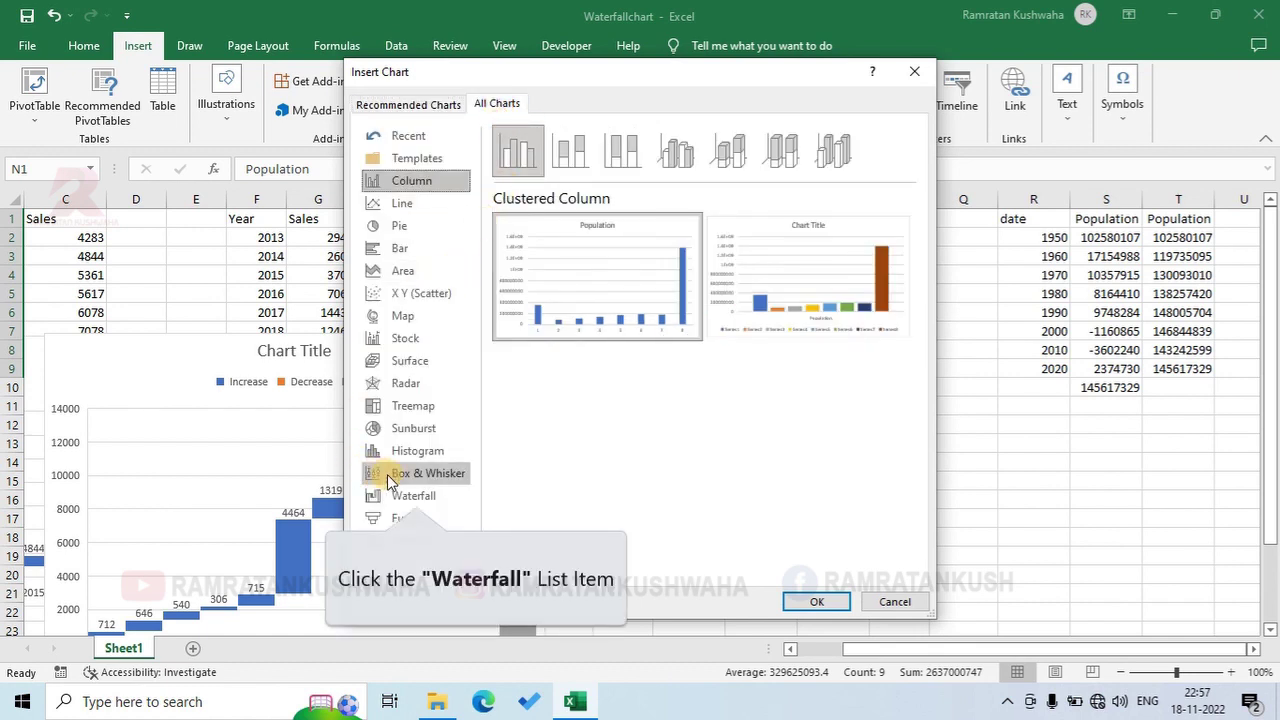
left_click(440, 495)
left_click(817, 600)
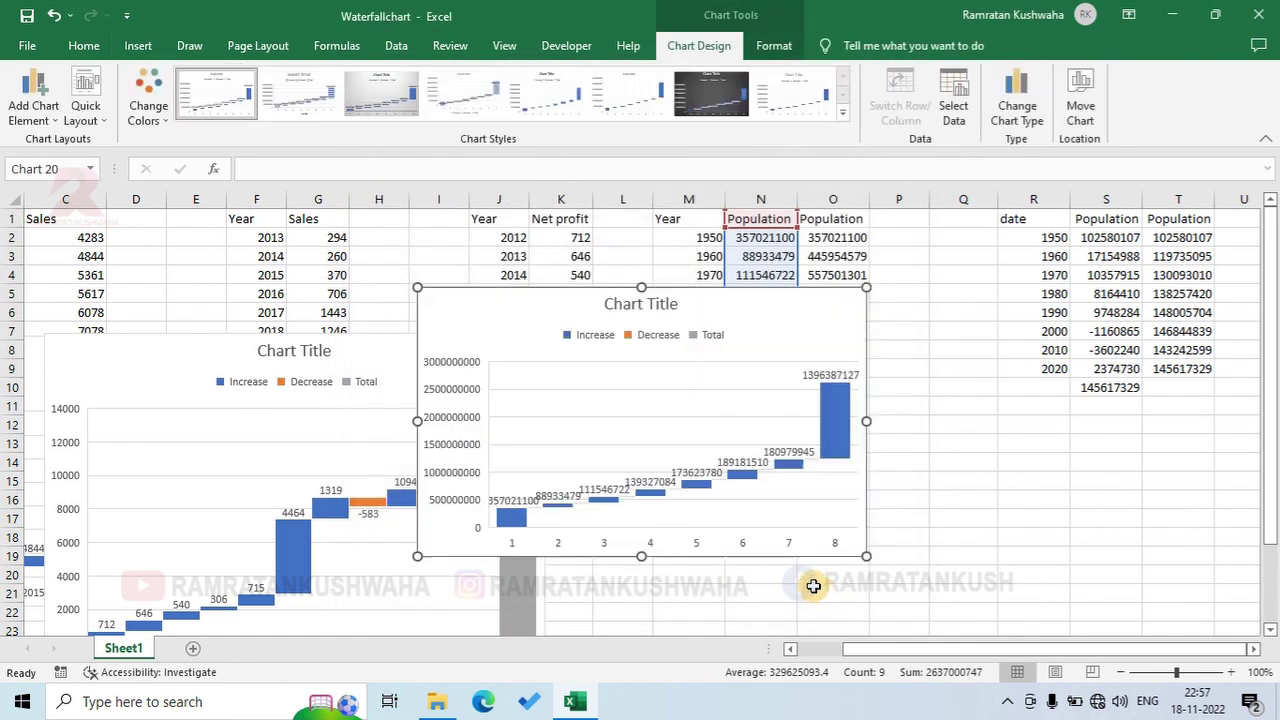
left_click(843, 447)
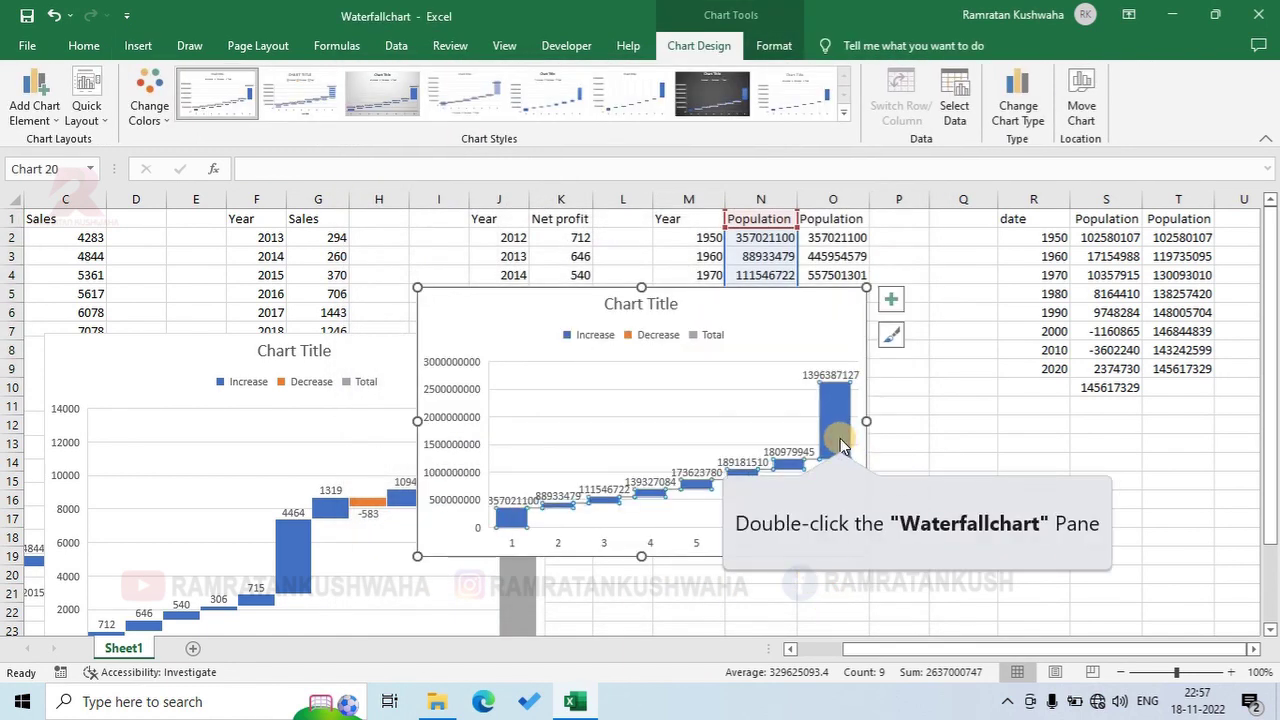
double_click(840, 443)
left_click(1053, 392)
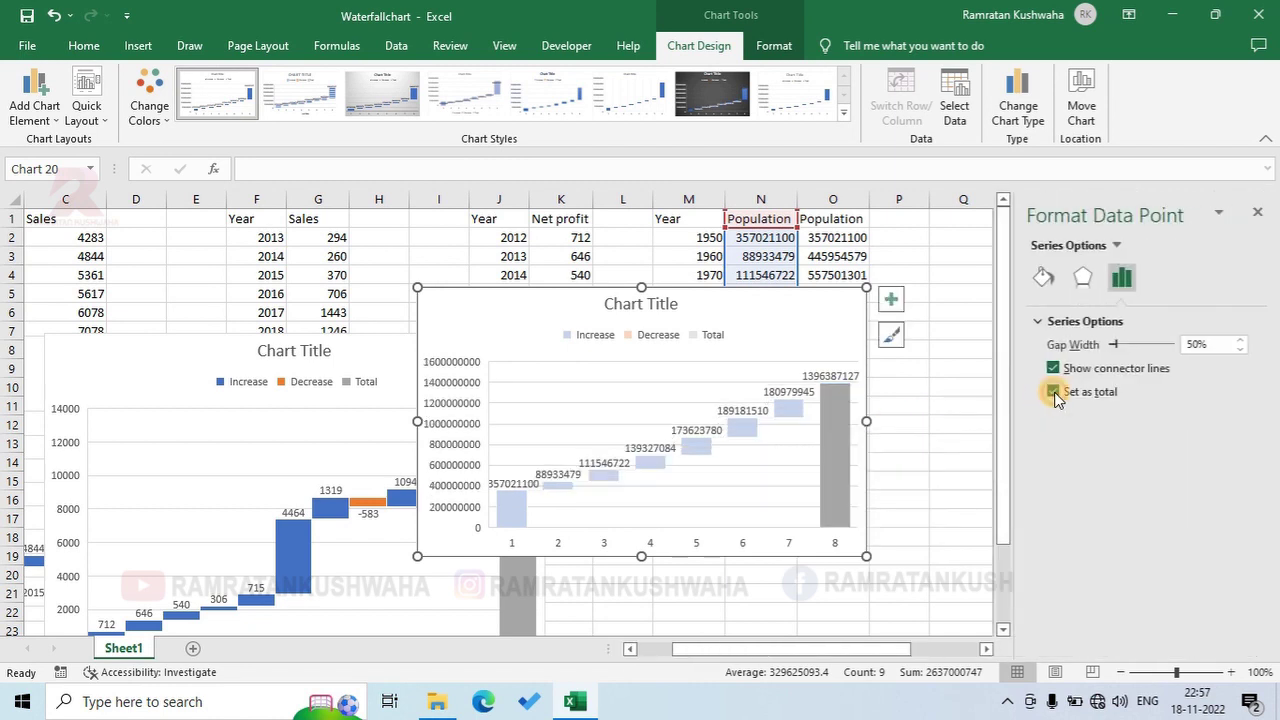
left_click(1262, 213)
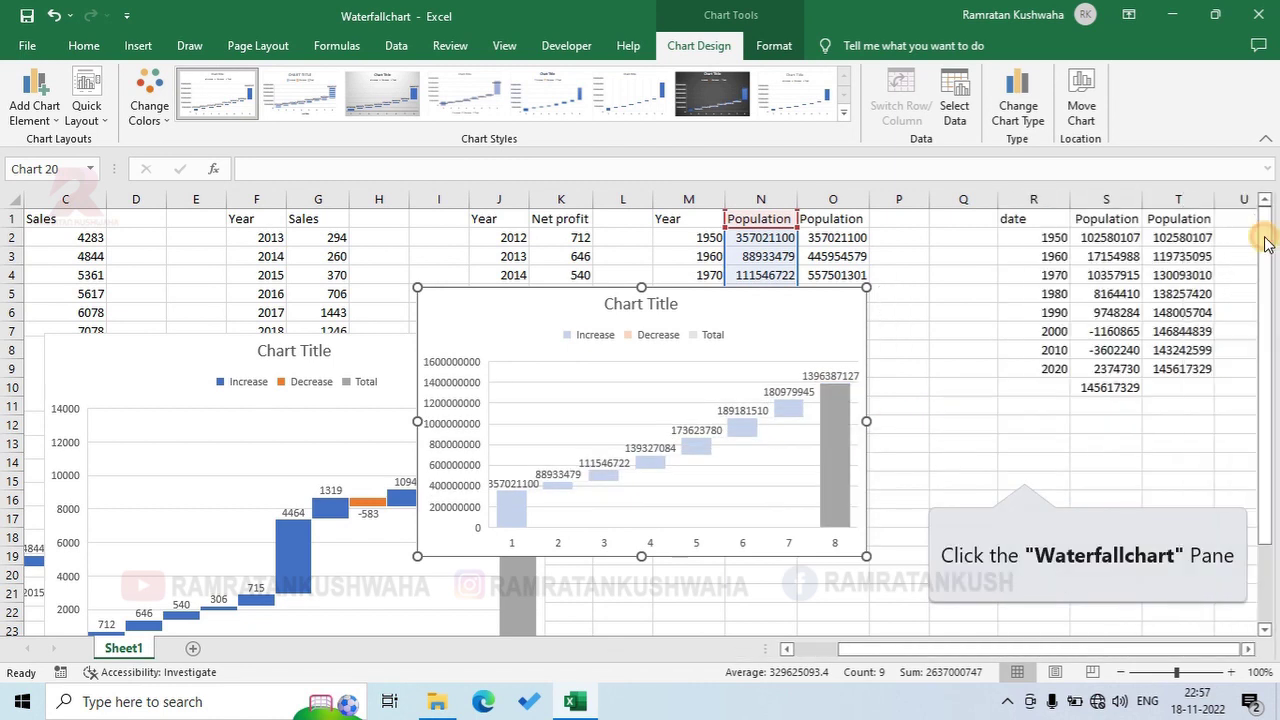
left_click(1023, 463)
left_click(800, 421)
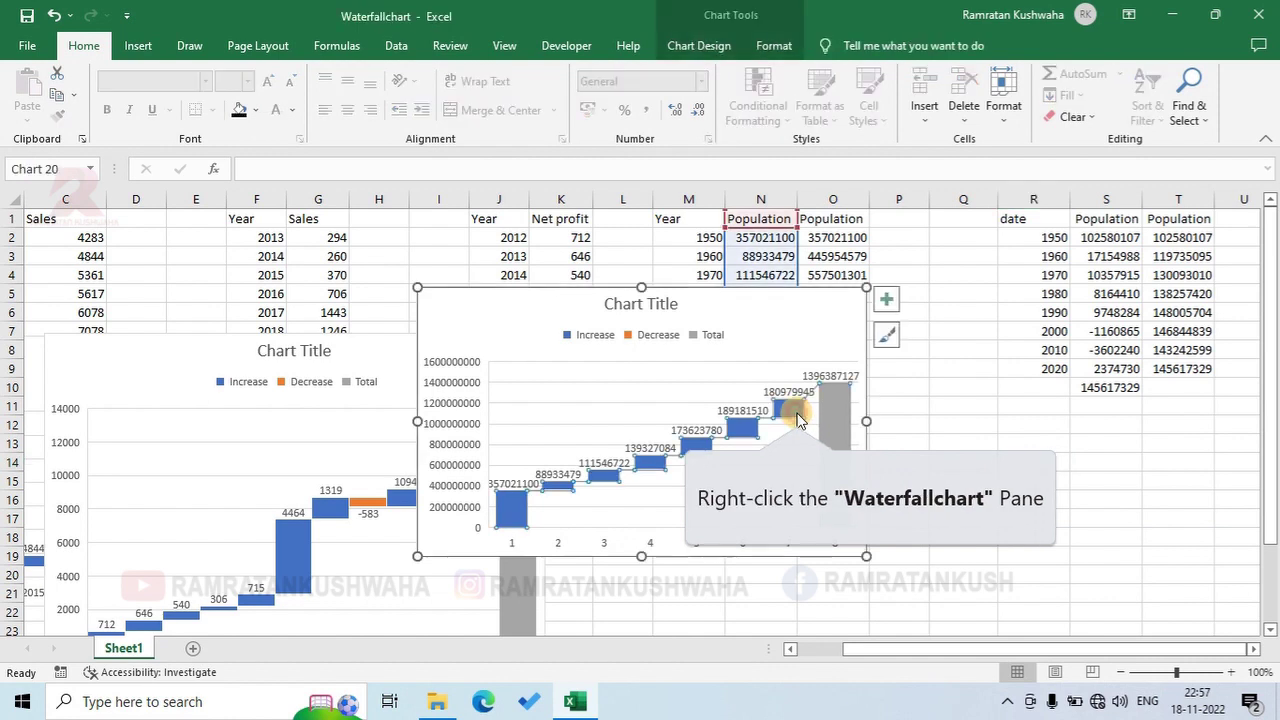
right_click(797, 419)
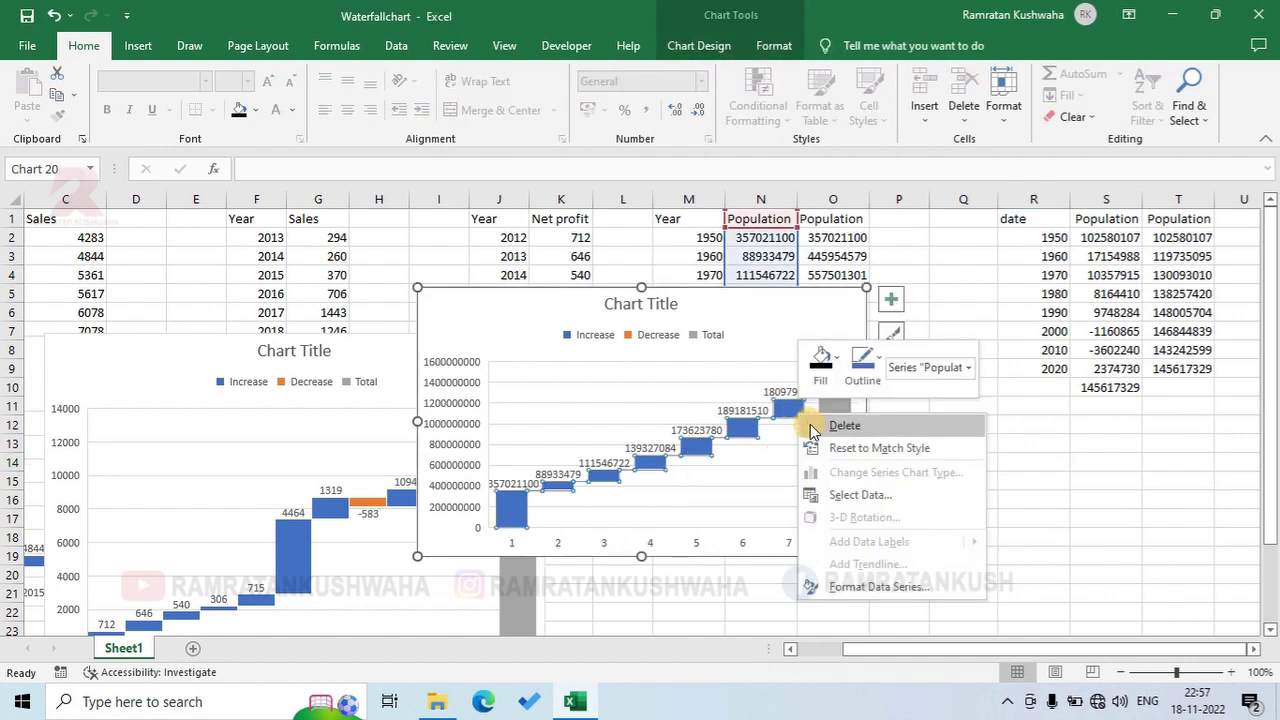
left_click(1006, 441)
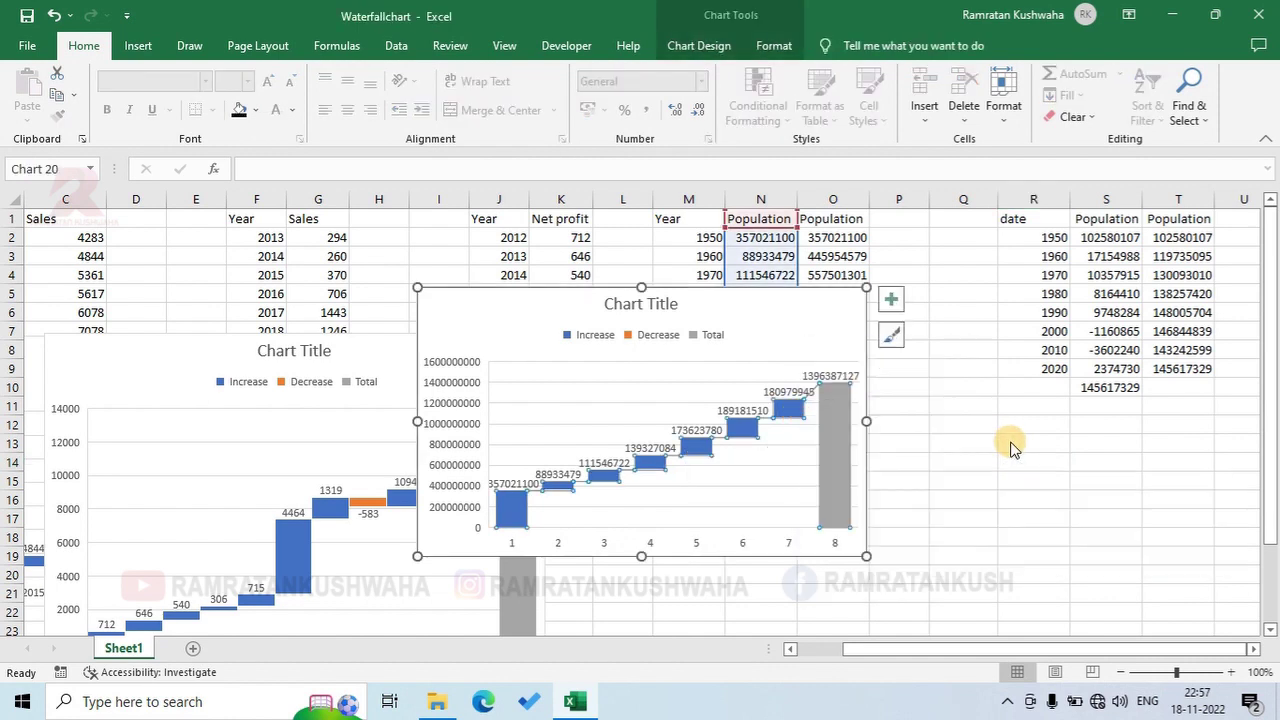
left_click(788, 556)
key("Delete")
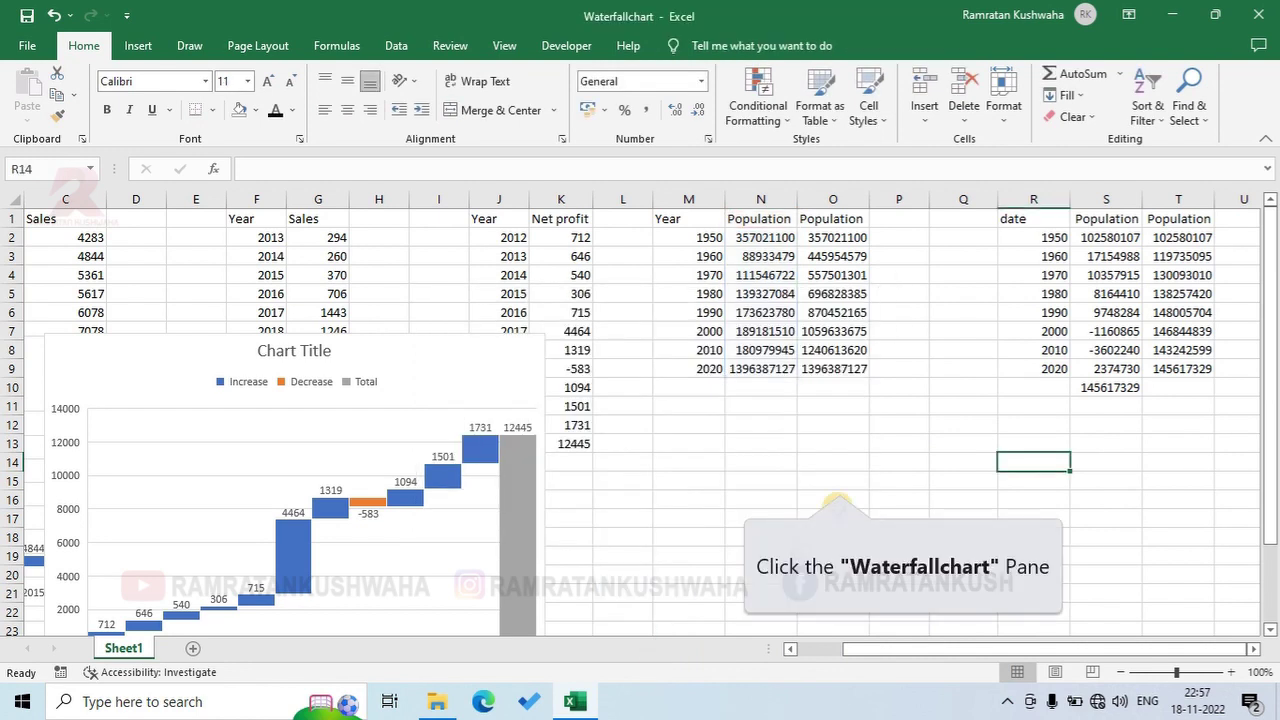
left_click(765, 372)
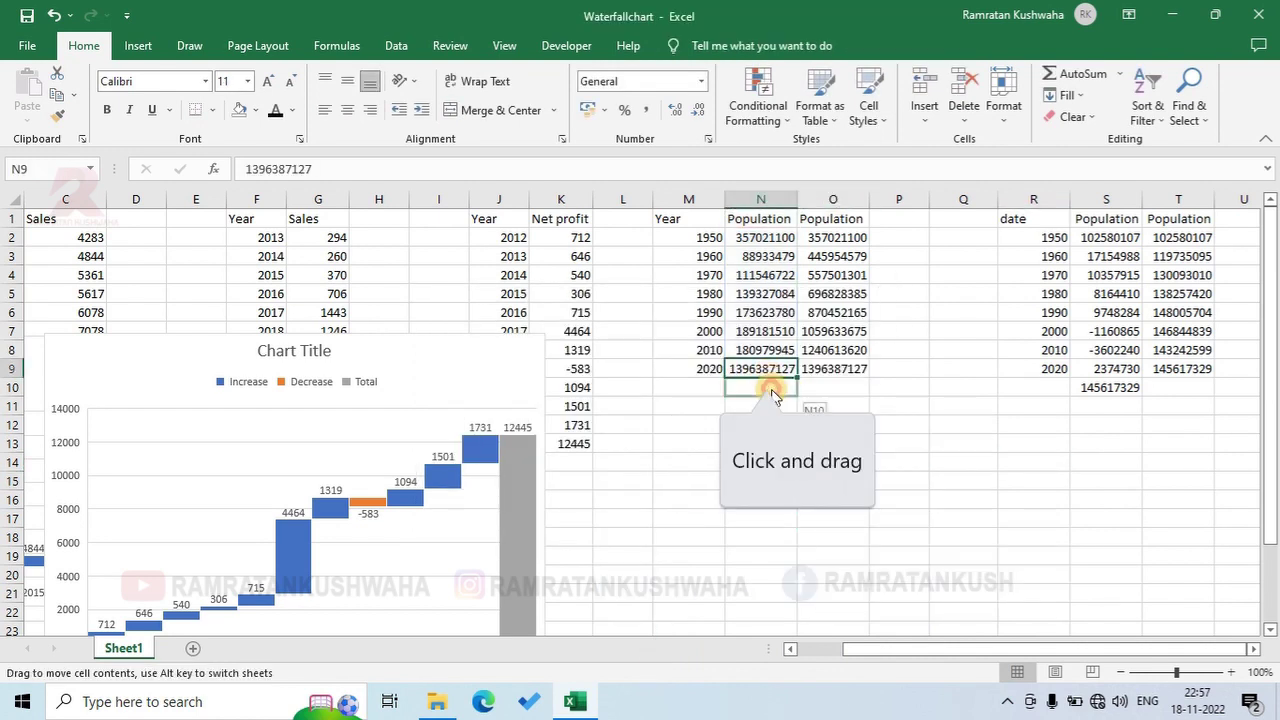
mouse_move(765, 378)
left_mouse_down()
mouse_move(765, 393)
mouse_move(794, 374)
left_mouse_up()
left_click(790, 354)
left_click(692, 391)
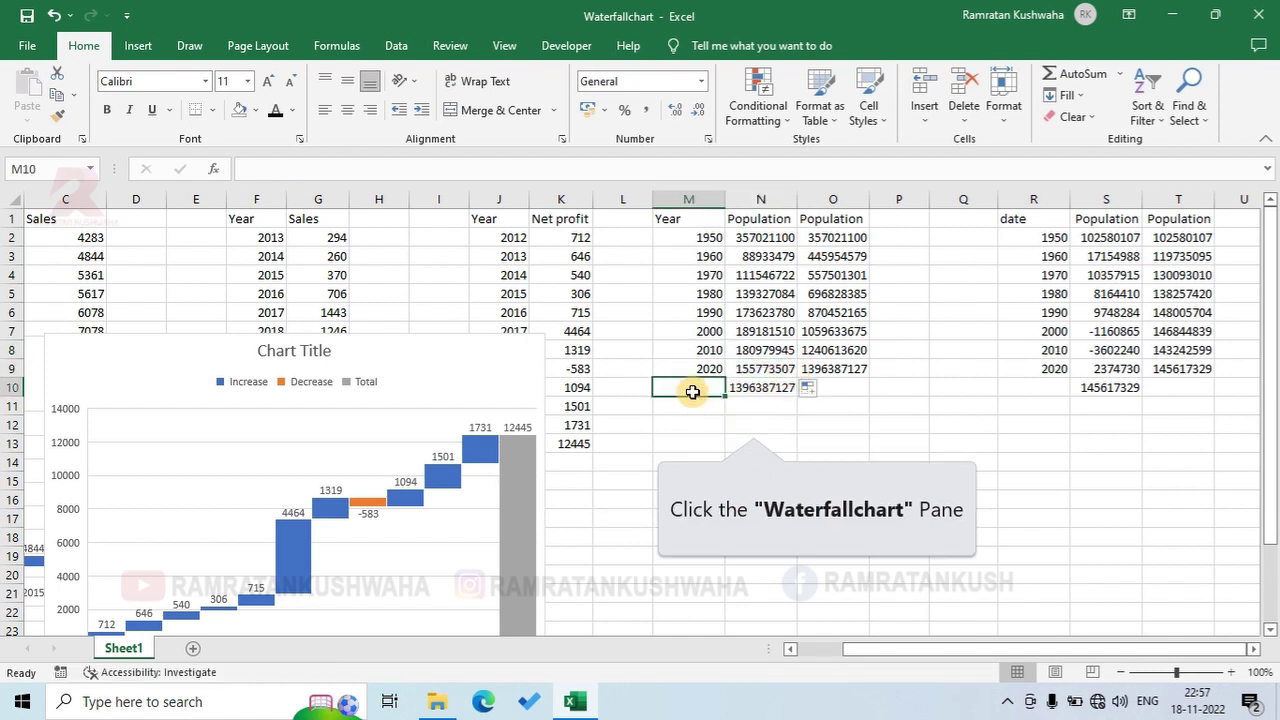
left_click(755, 424)
left_click_drag(748, 222, 758, 385)
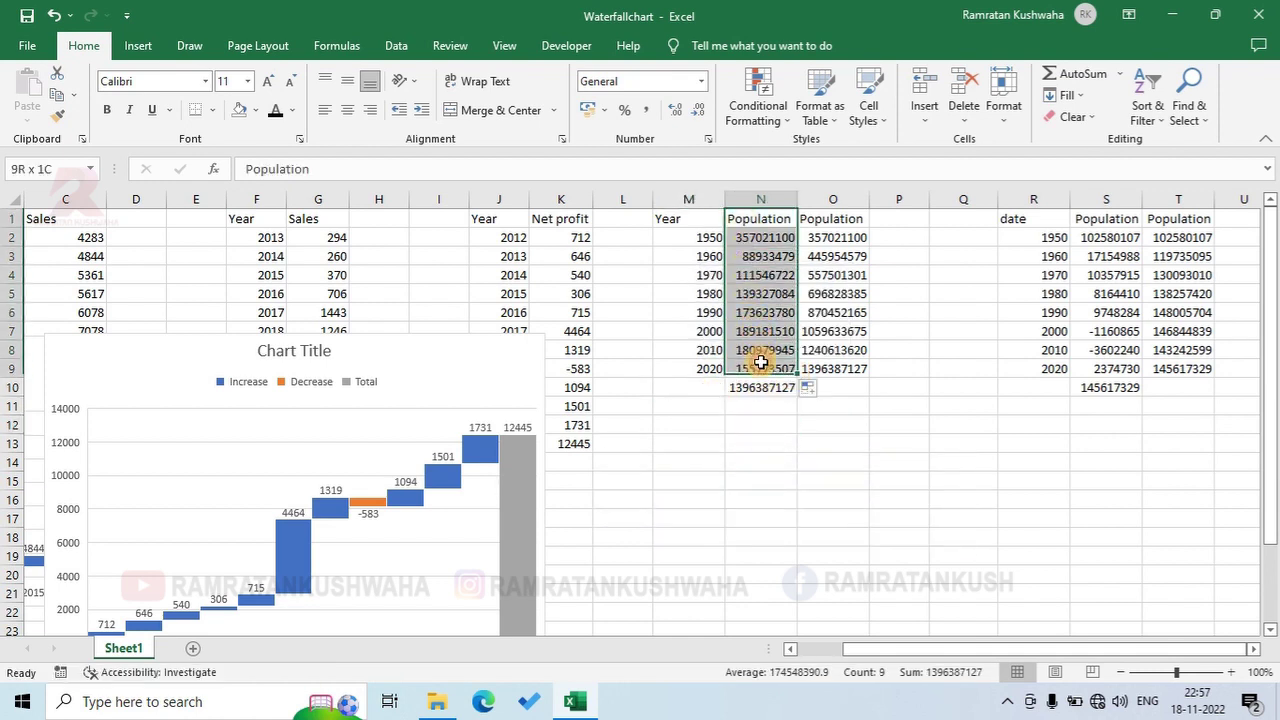
- Insert a waterfall chart for the Population column and move it right
left_click(138, 45)
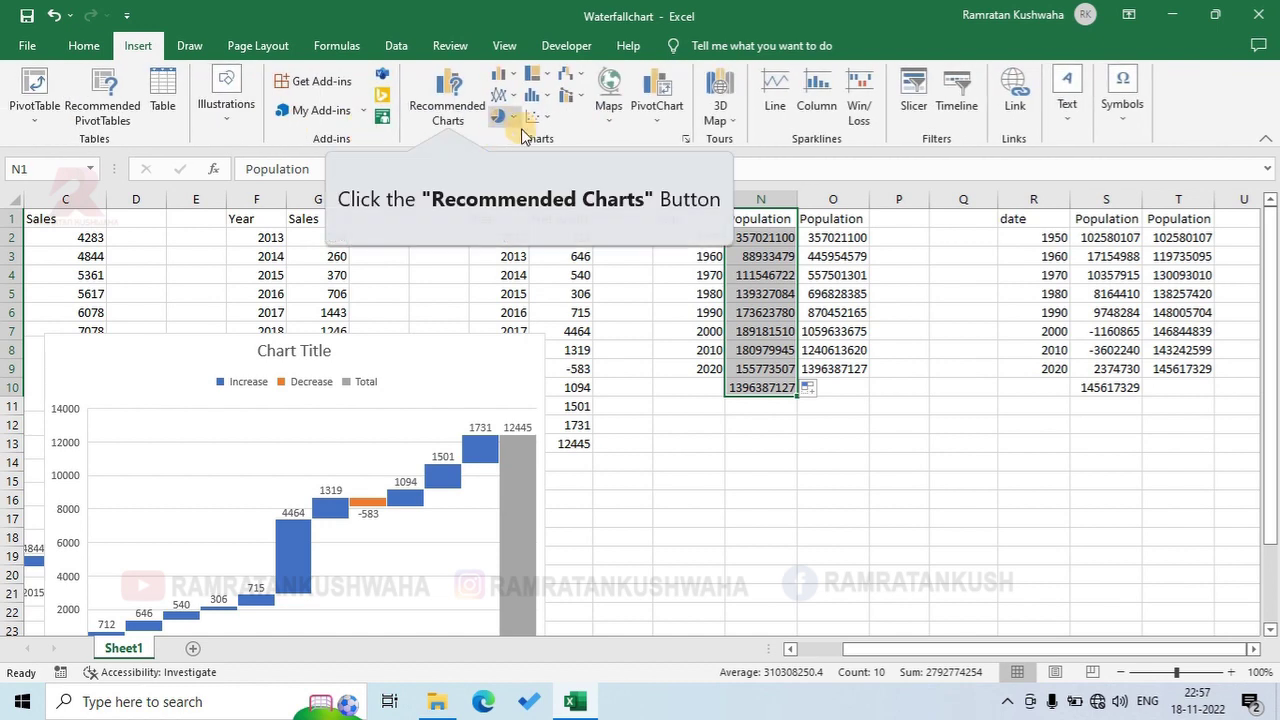
left_click(513, 141)
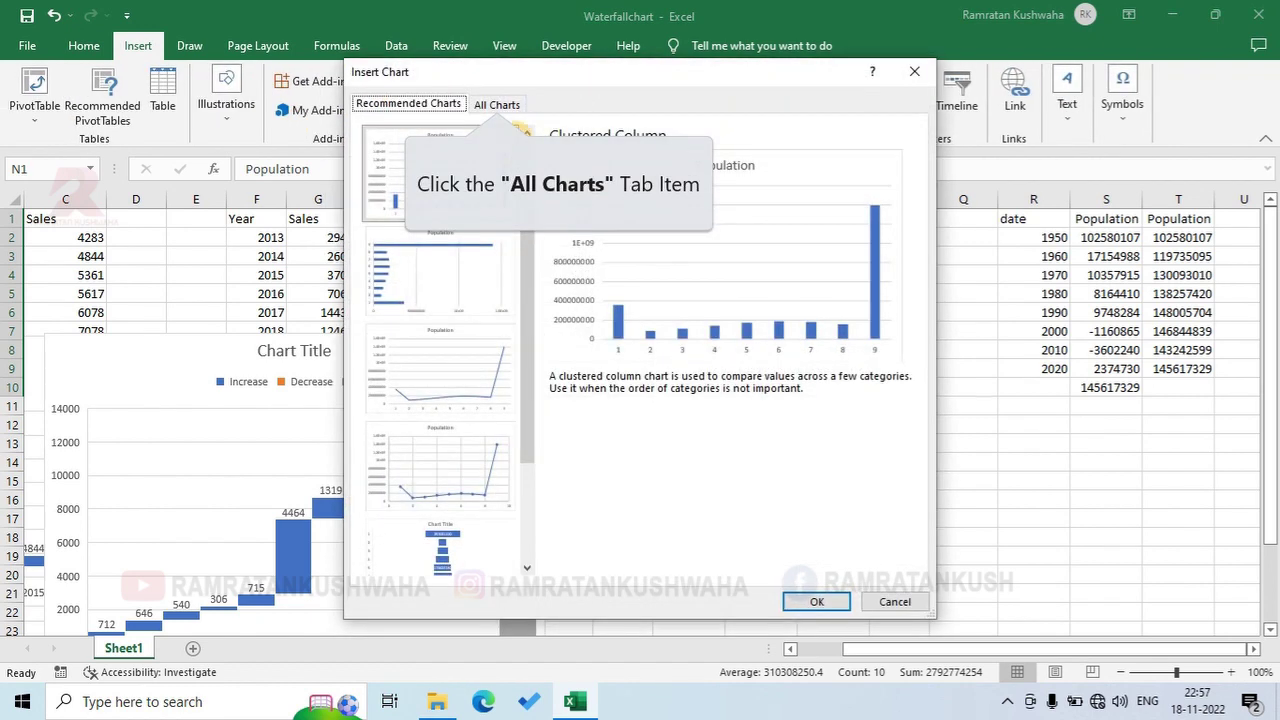
left_click(497, 103)
left_click(413, 495)
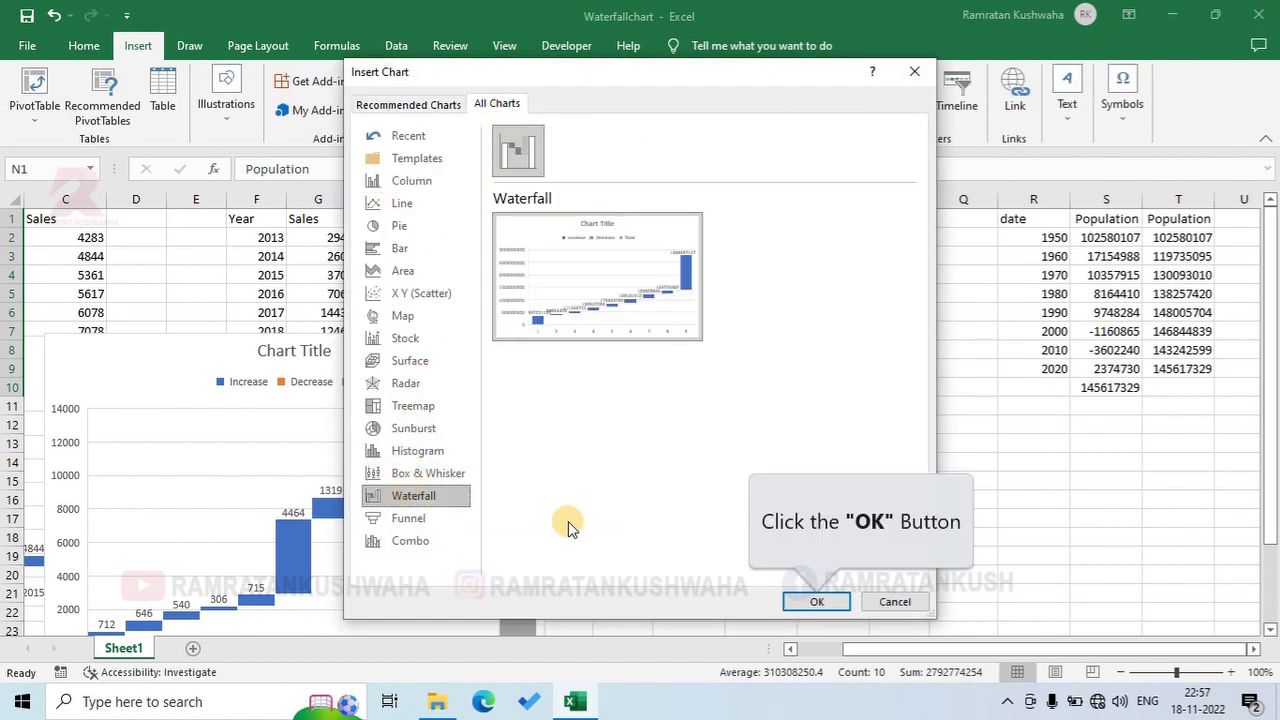
left_click(816, 601)
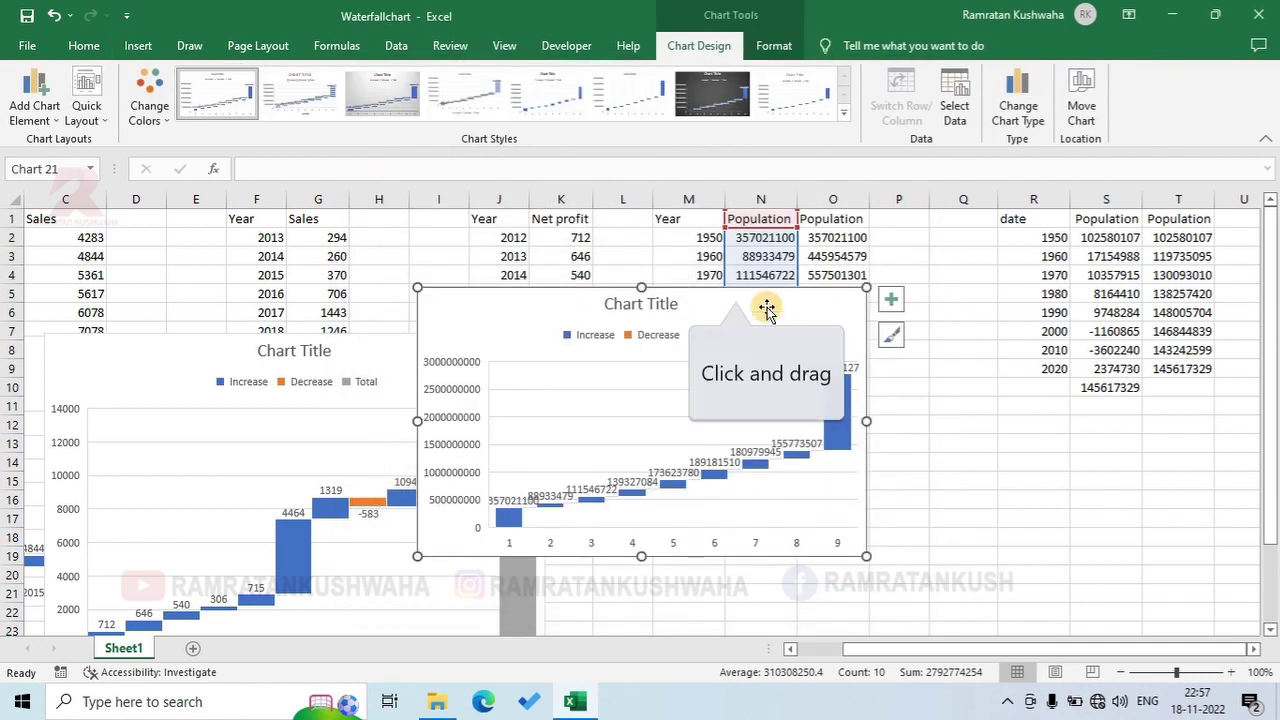
left_click_drag(735, 289, 962, 272)
- Set the chart's last bar as a Total column
double_click(1063, 391)
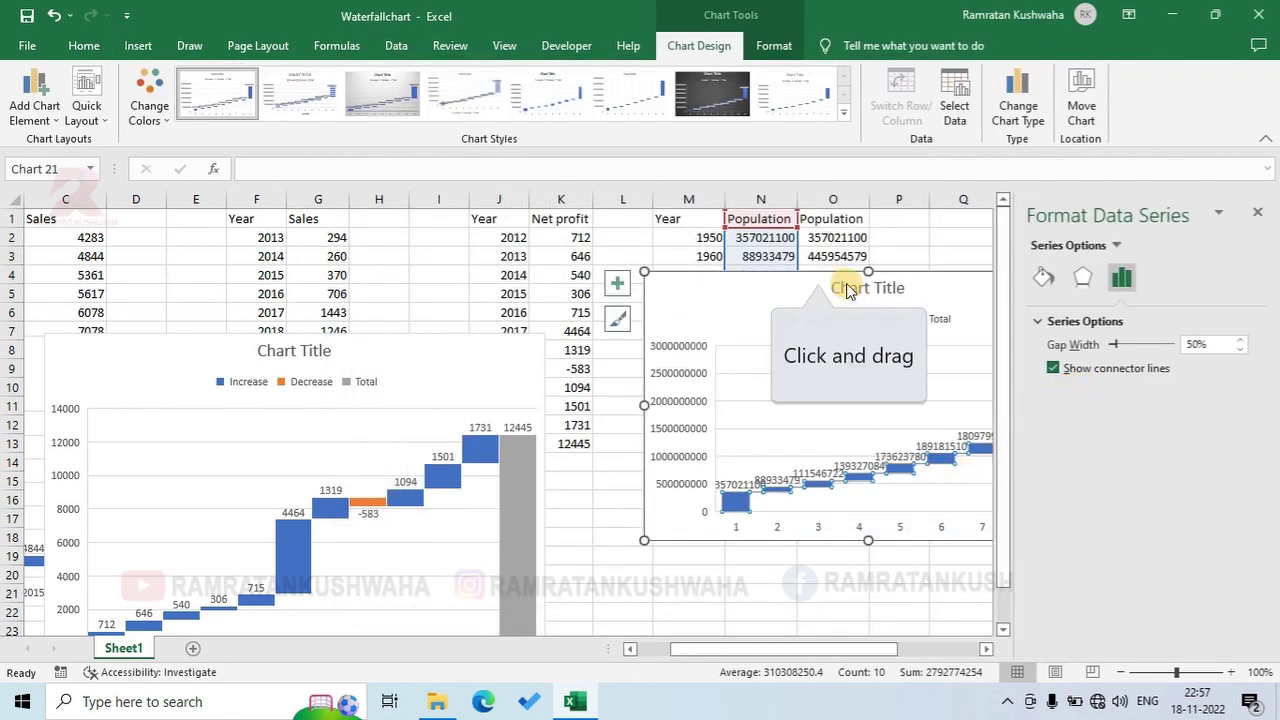
left_click_drag(846, 289, 653, 300)
left_click(866, 405)
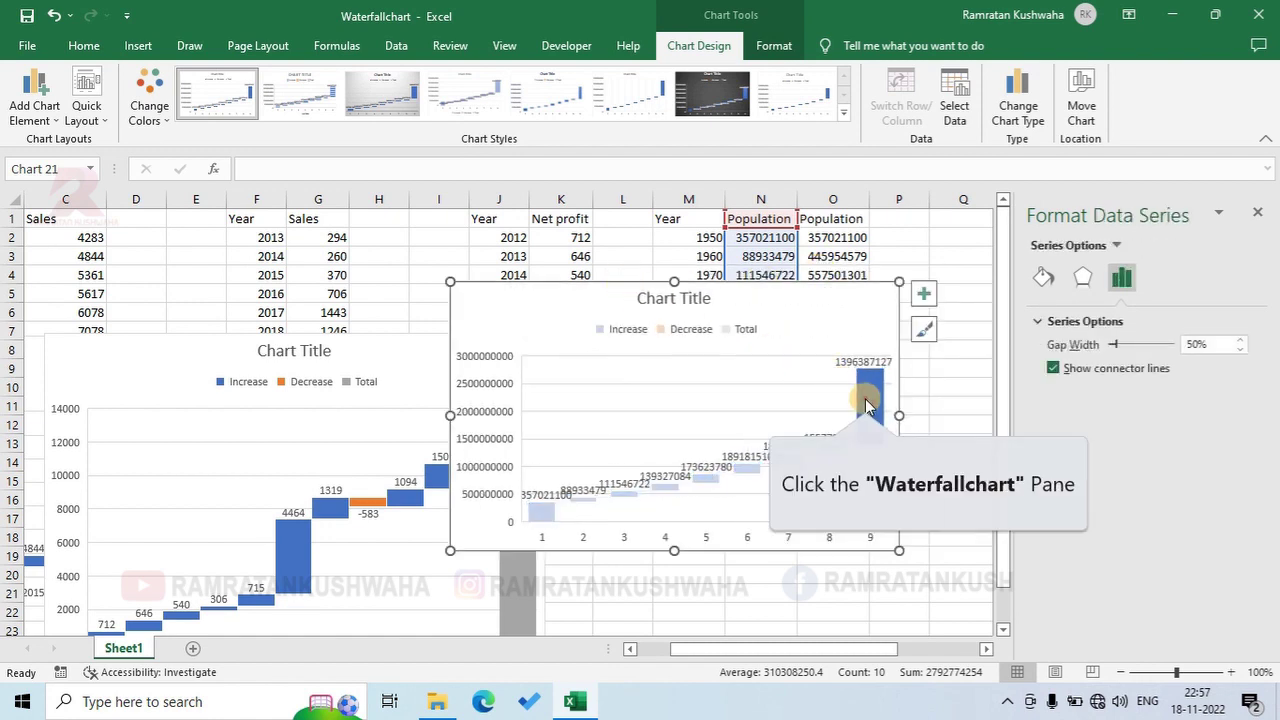
left_click(1053, 391)
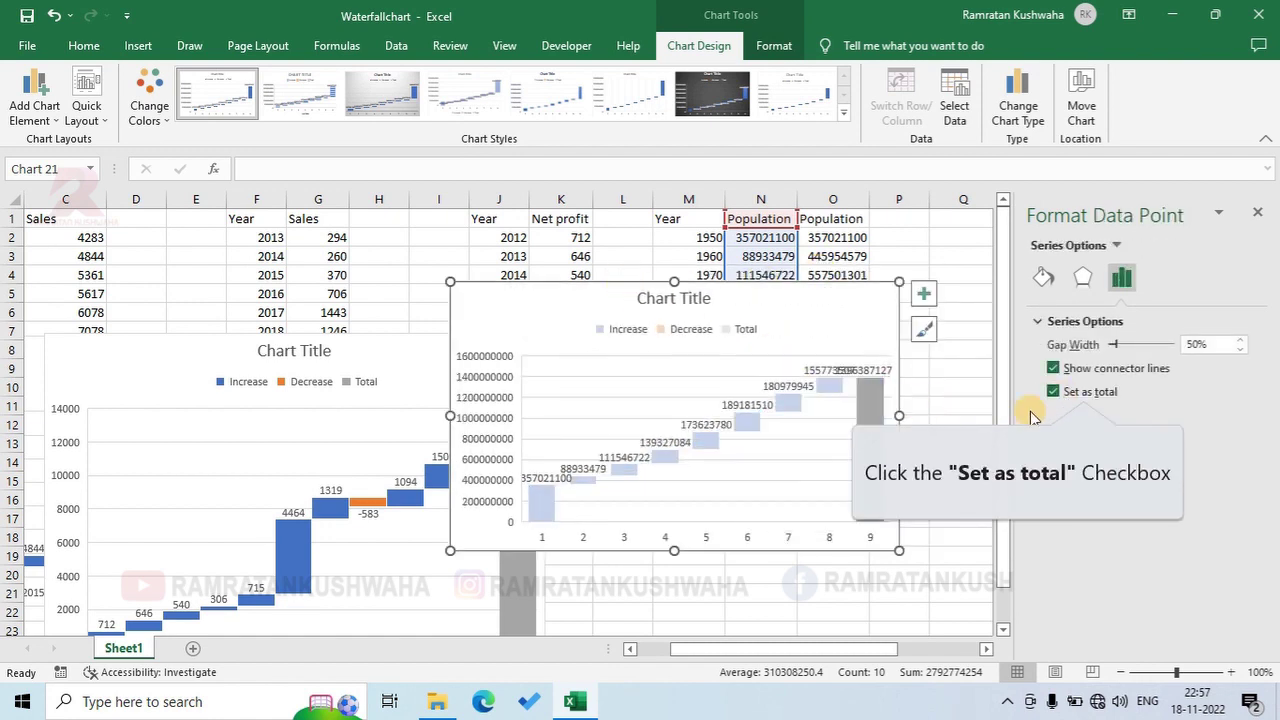
- Reduce the bars' Gap Width to 0% so they touch
left_click(1257, 214)
double_click(835, 387)
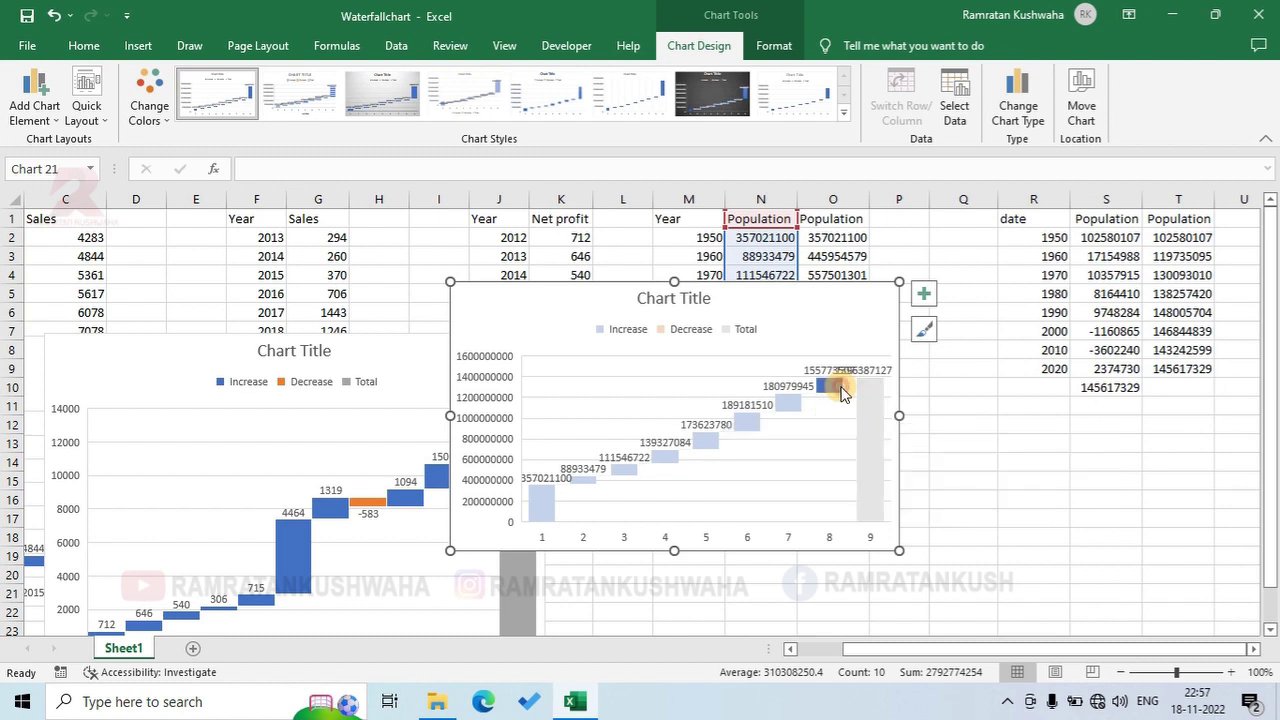
left_click(1128, 354)
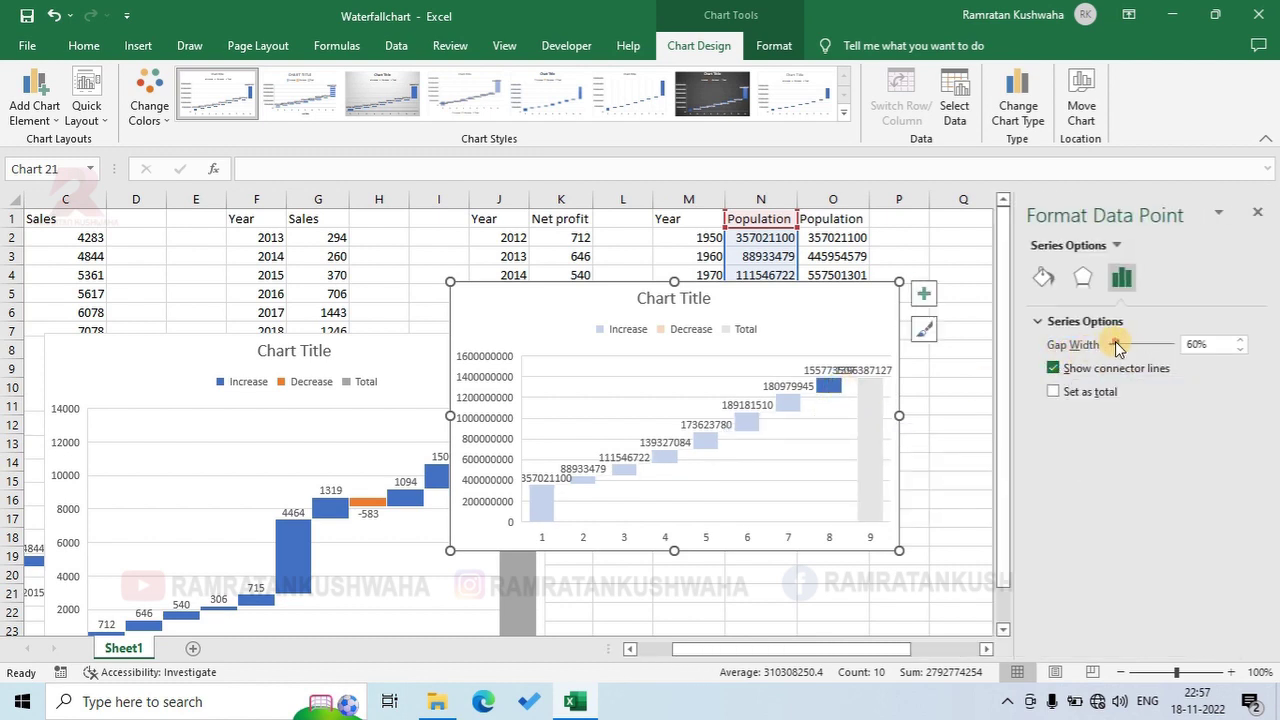
left_click_drag(1113, 345, 1080, 344)
left_click(945, 428)
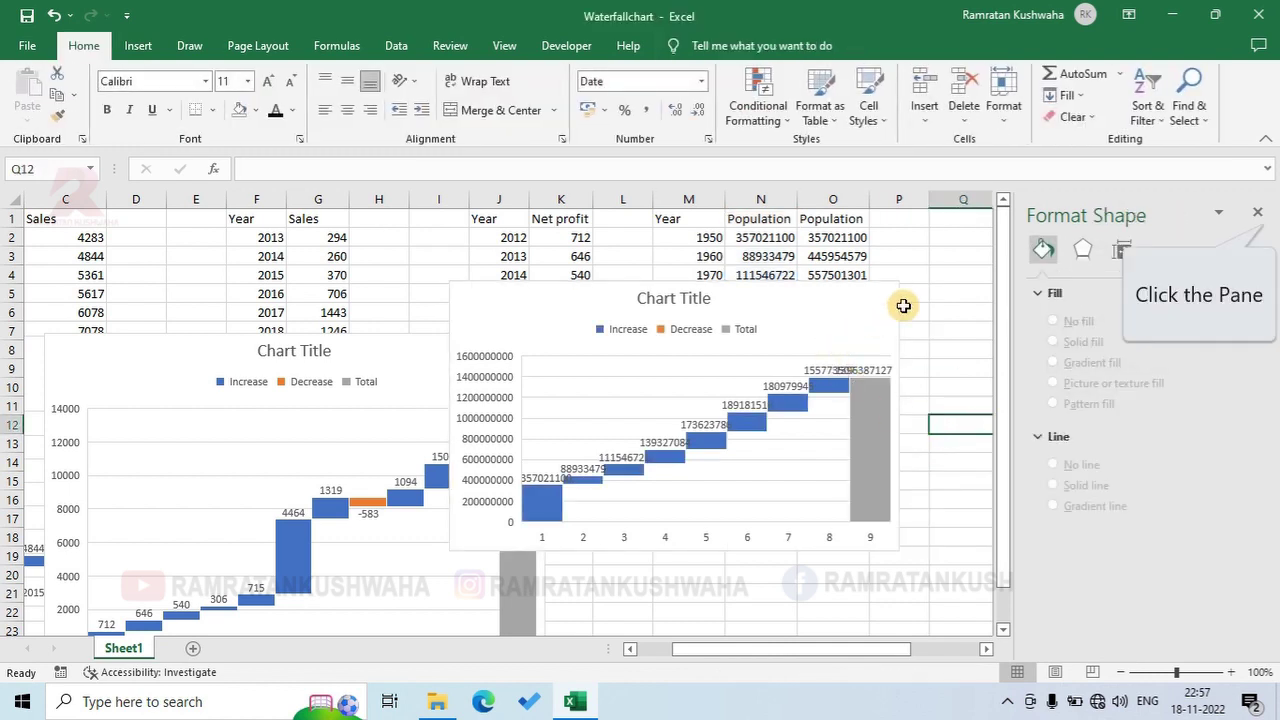
left_click(1257, 214)
- Widen the Population waterfall chart and shift it right and up
left_click(862, 294)
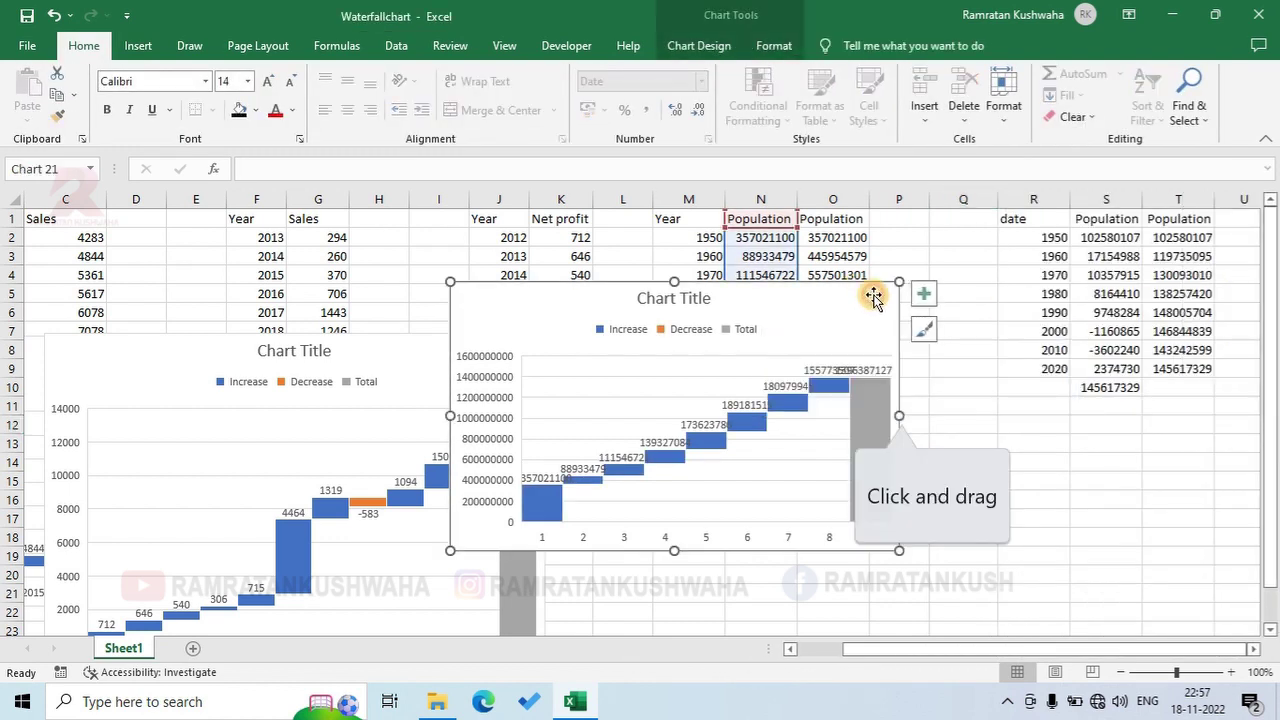
left_click_drag(899, 411, 994, 415)
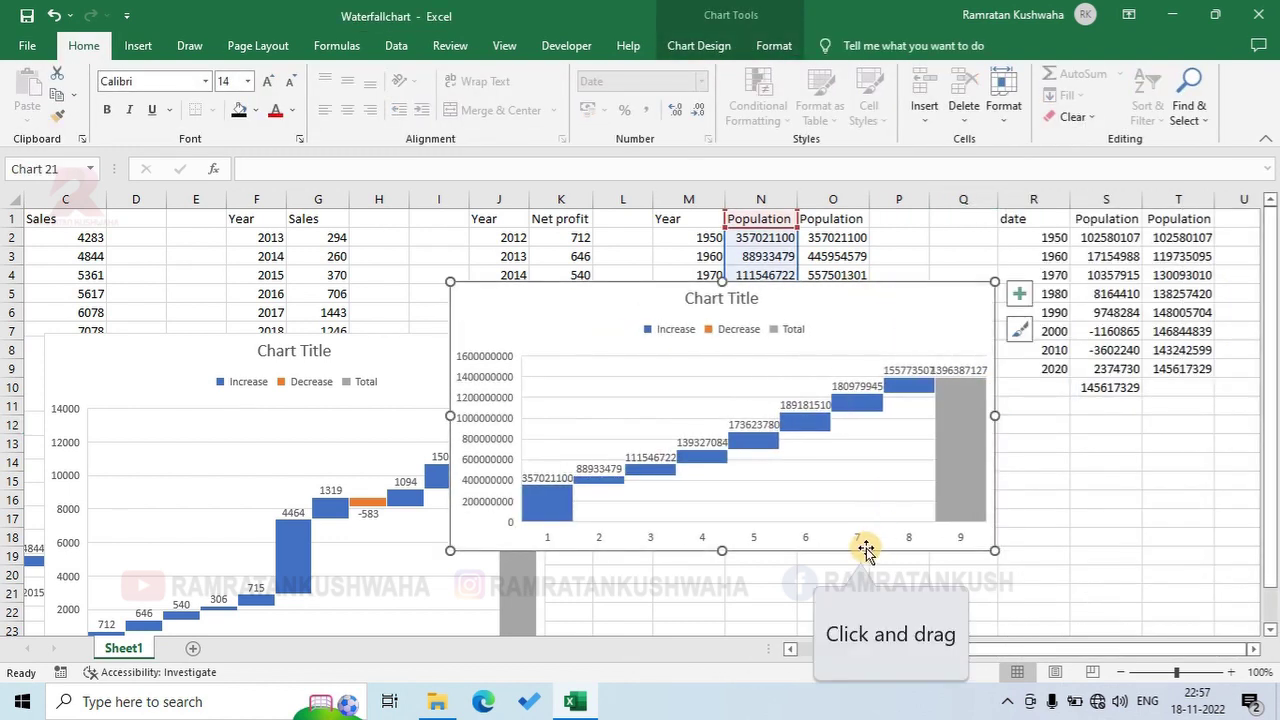
left_click_drag(865, 550, 1031, 510)
- Set the chart's horizontal axis labels to the Year cells in column M
right_click(769, 376)
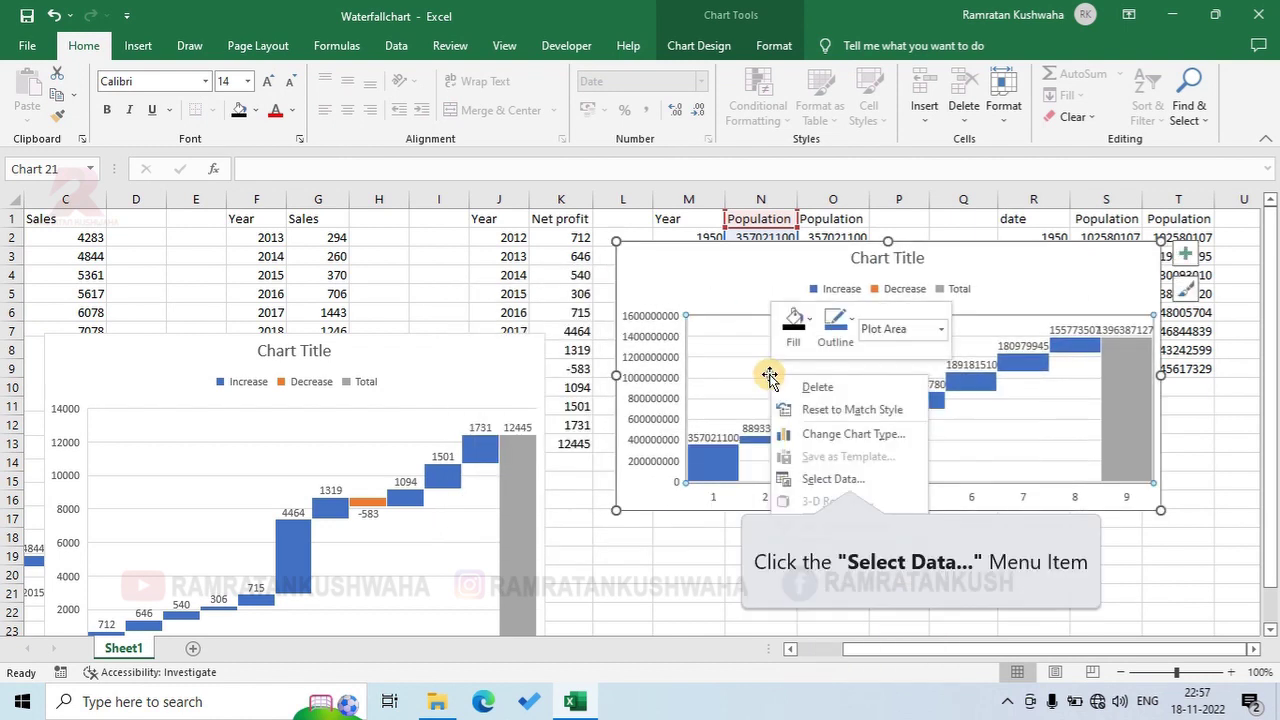
left_click(790, 479)
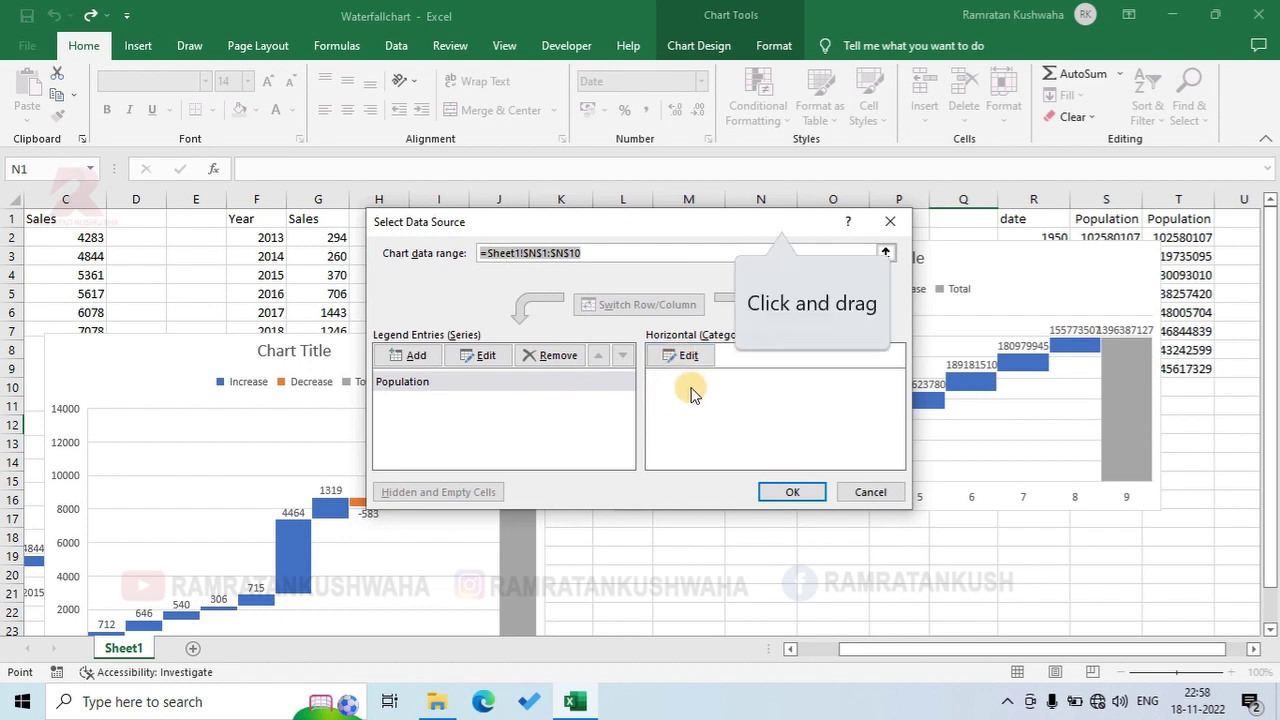
left_click_drag(777, 218, 562, 195)
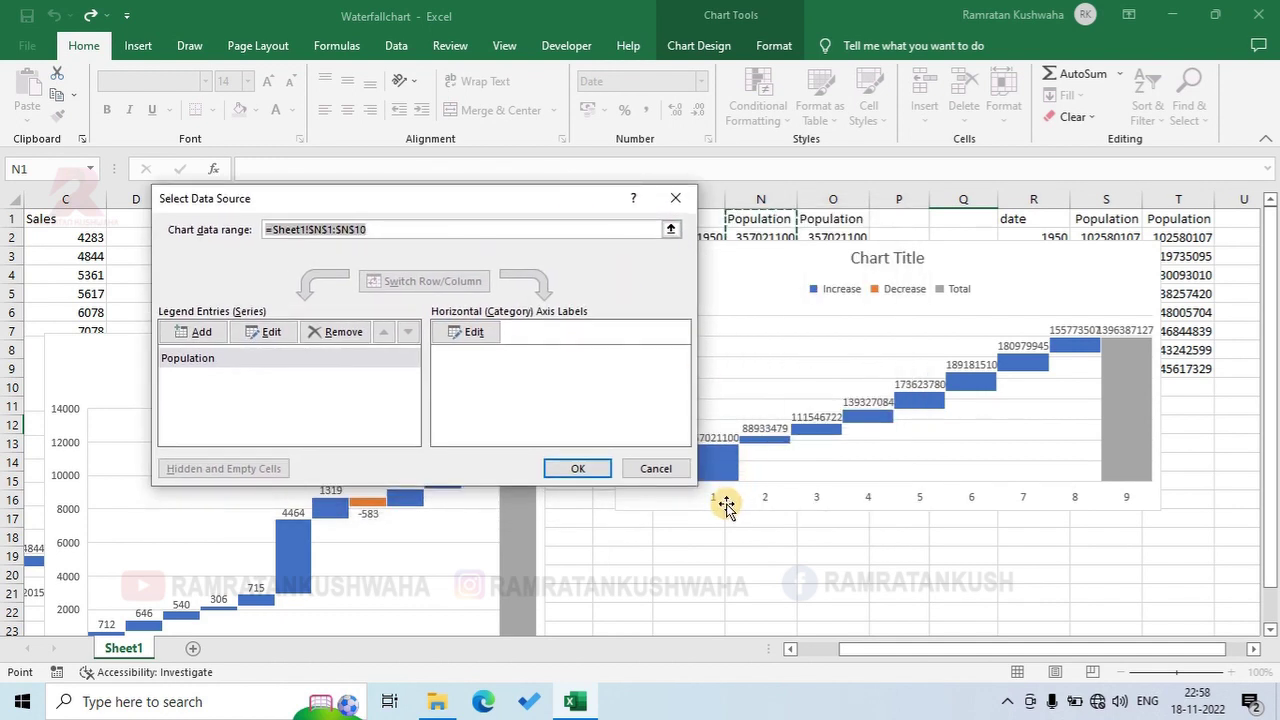
left_click(474, 332)
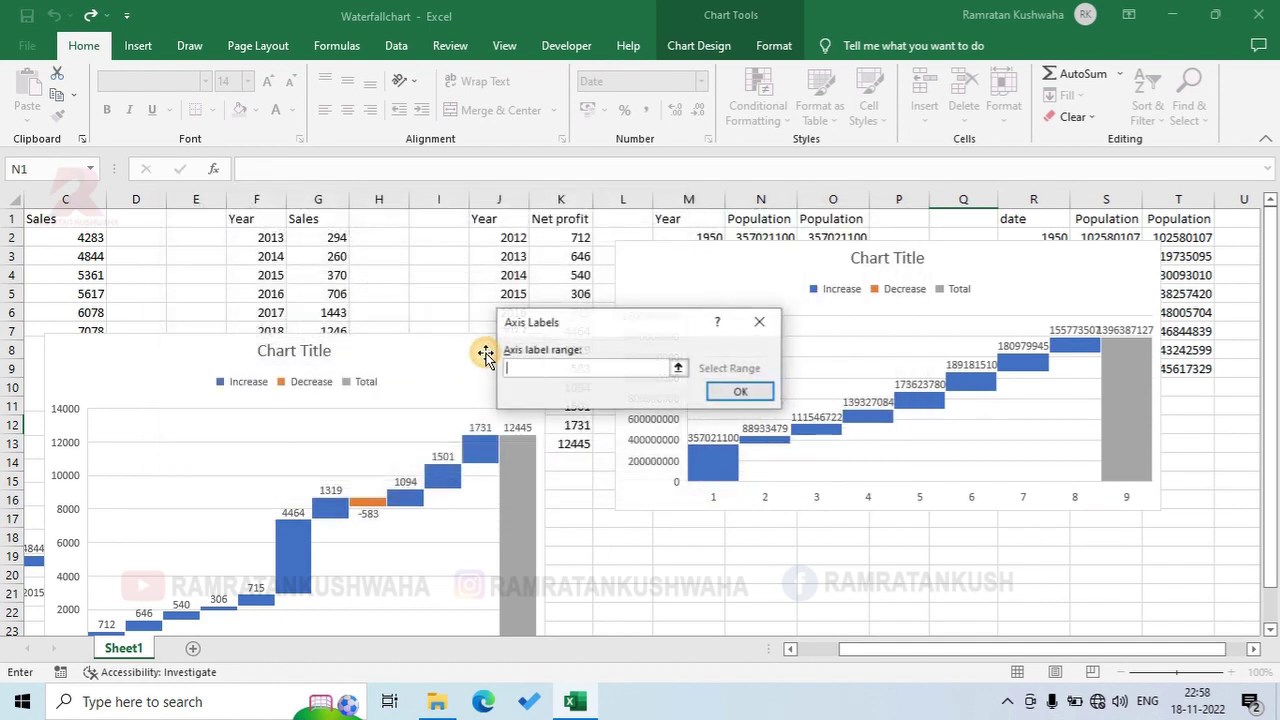
left_click(679, 369)
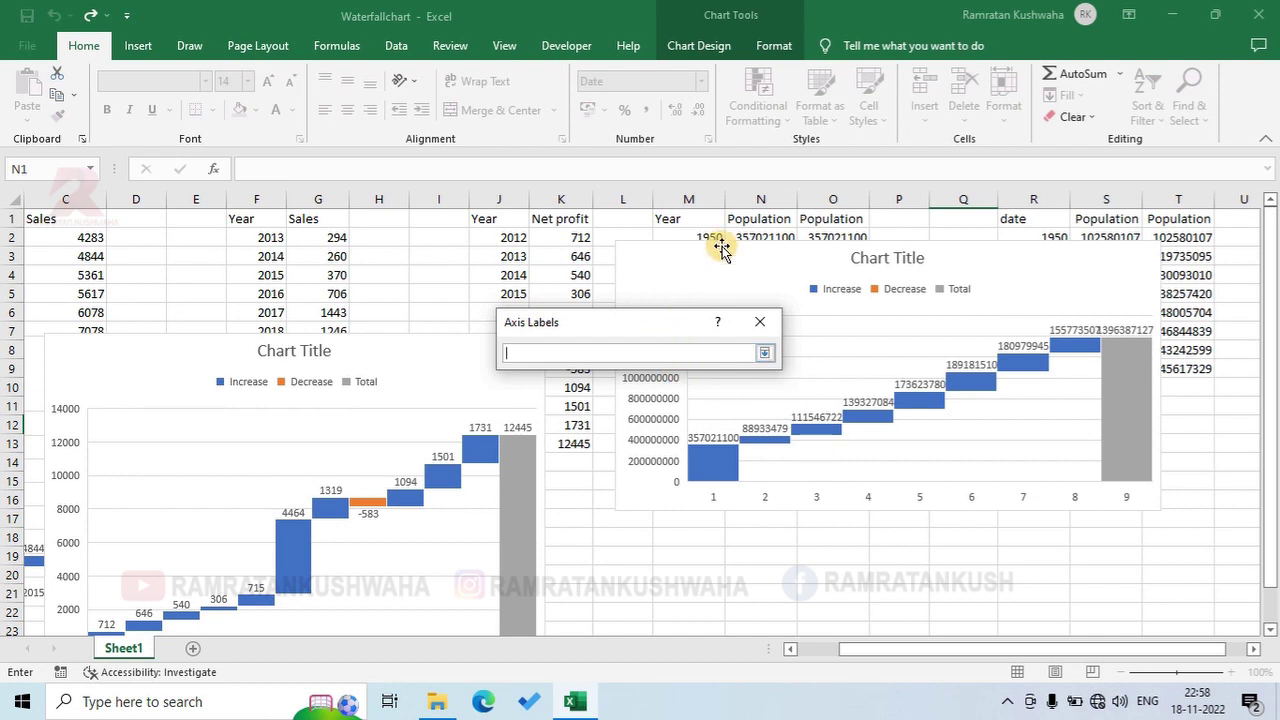
left_click_drag(692, 228, 664, 469)
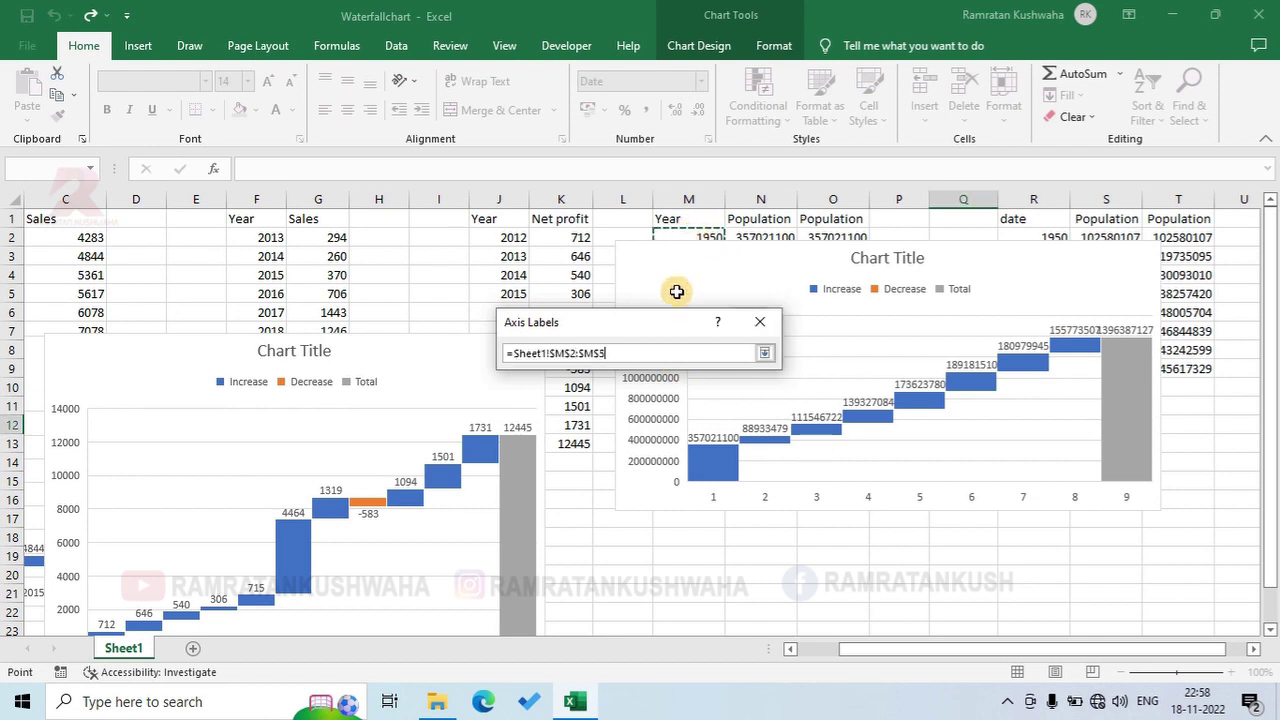
left_click_drag(640, 322, 448, 386)
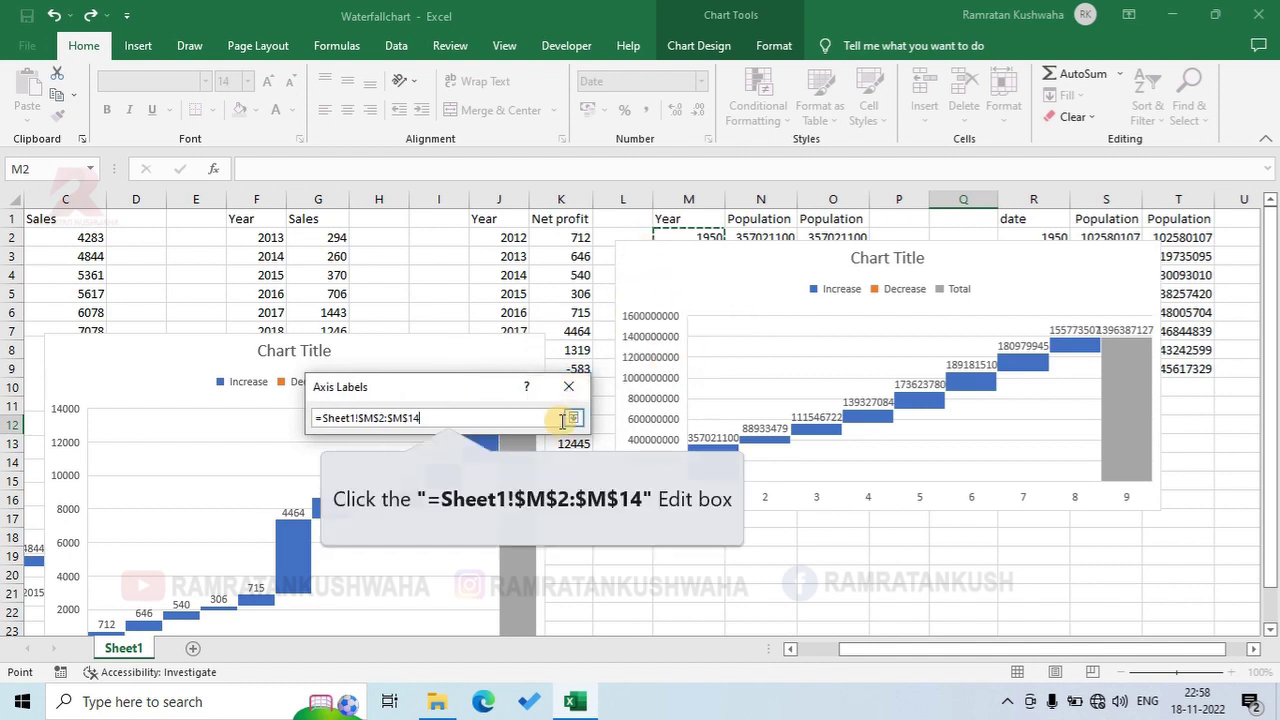
left_click(573, 418)
left_click(556, 457)
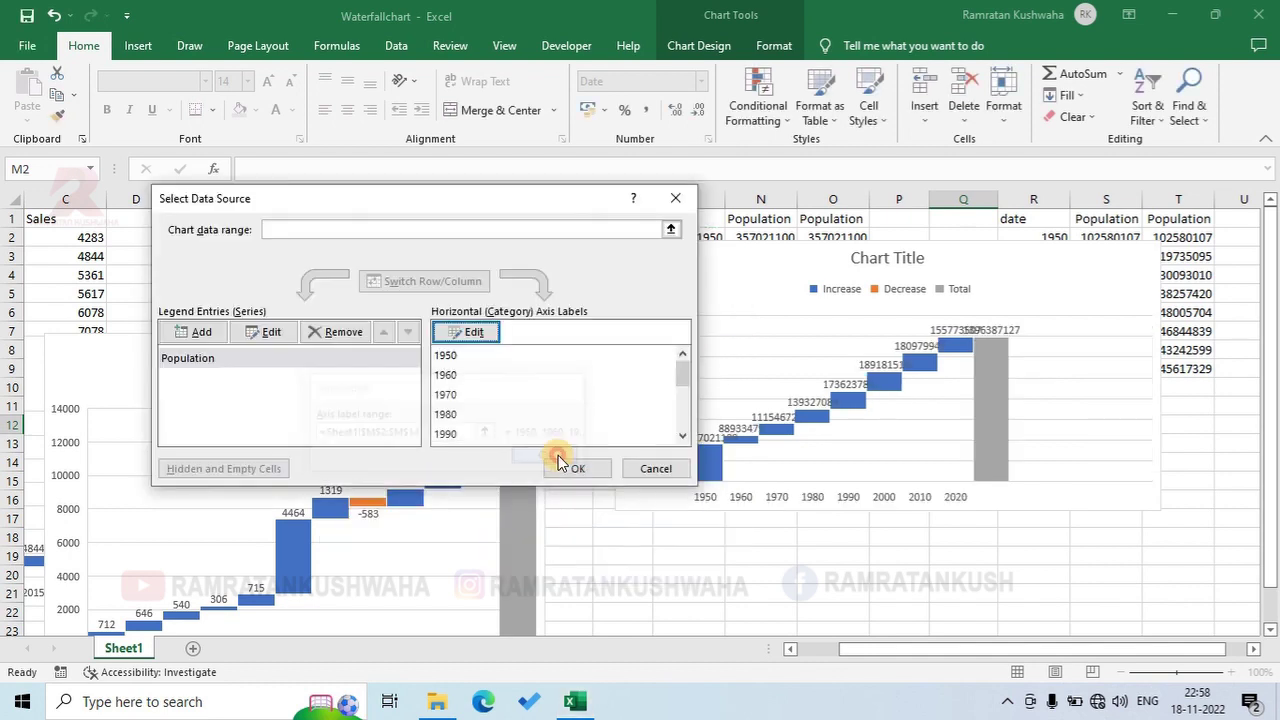
left_click(579, 468)
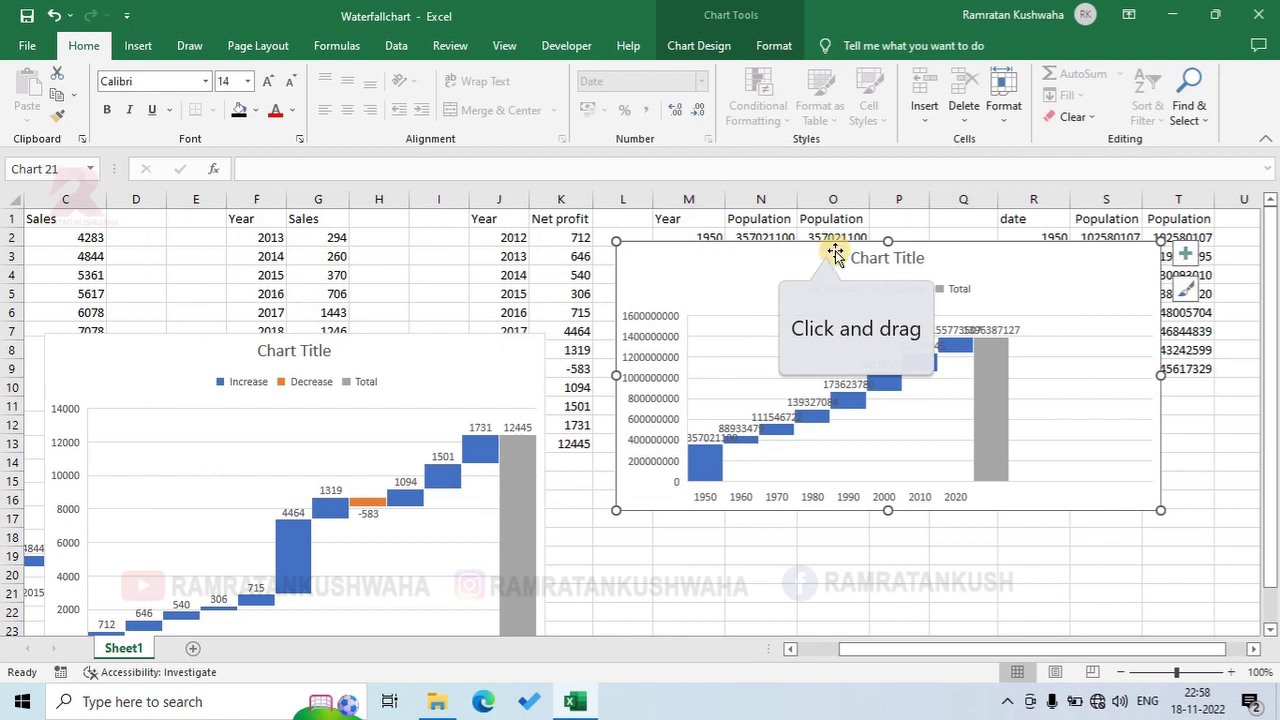
mouse_move(828, 250)
left_mouse_down()
mouse_move(702, 402)
mouse_move(1014, 280)
mouse_move(1011, 300)
left_mouse_up()
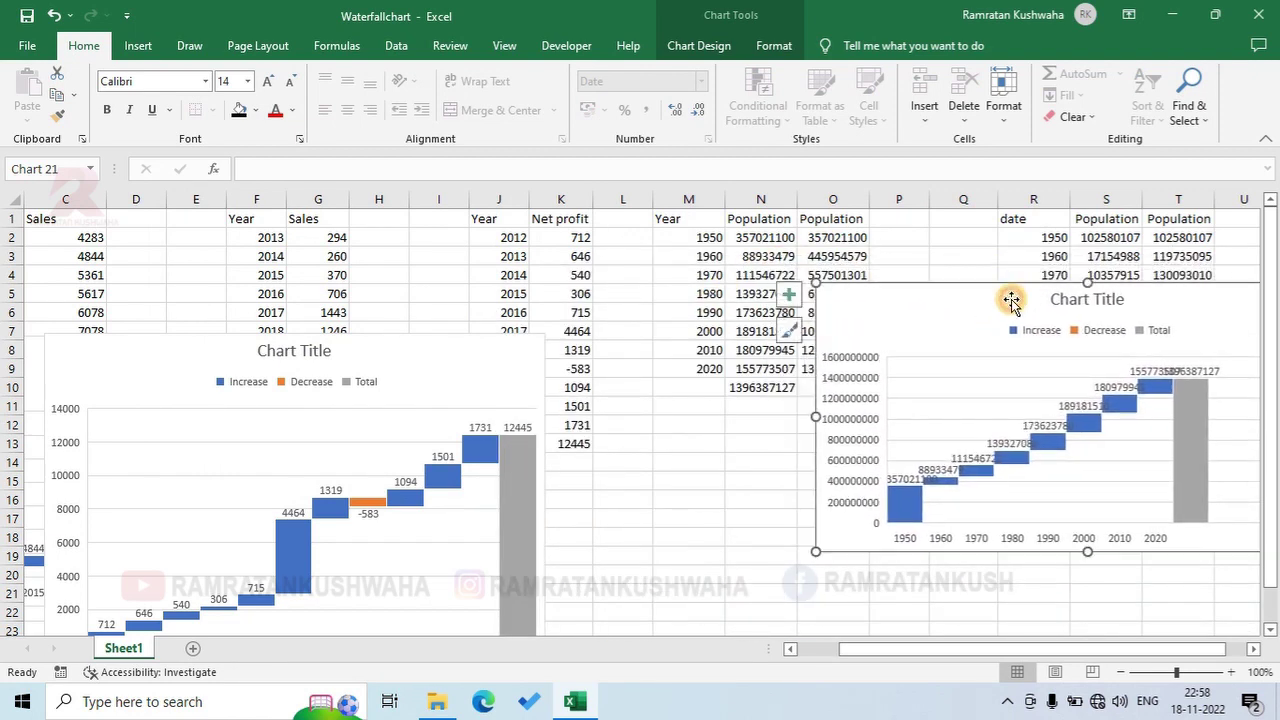
- Correct the axis label range to years M2:M10 and move the chart to the upper left
left_click(1100, 445)
left_click(1099, 424)
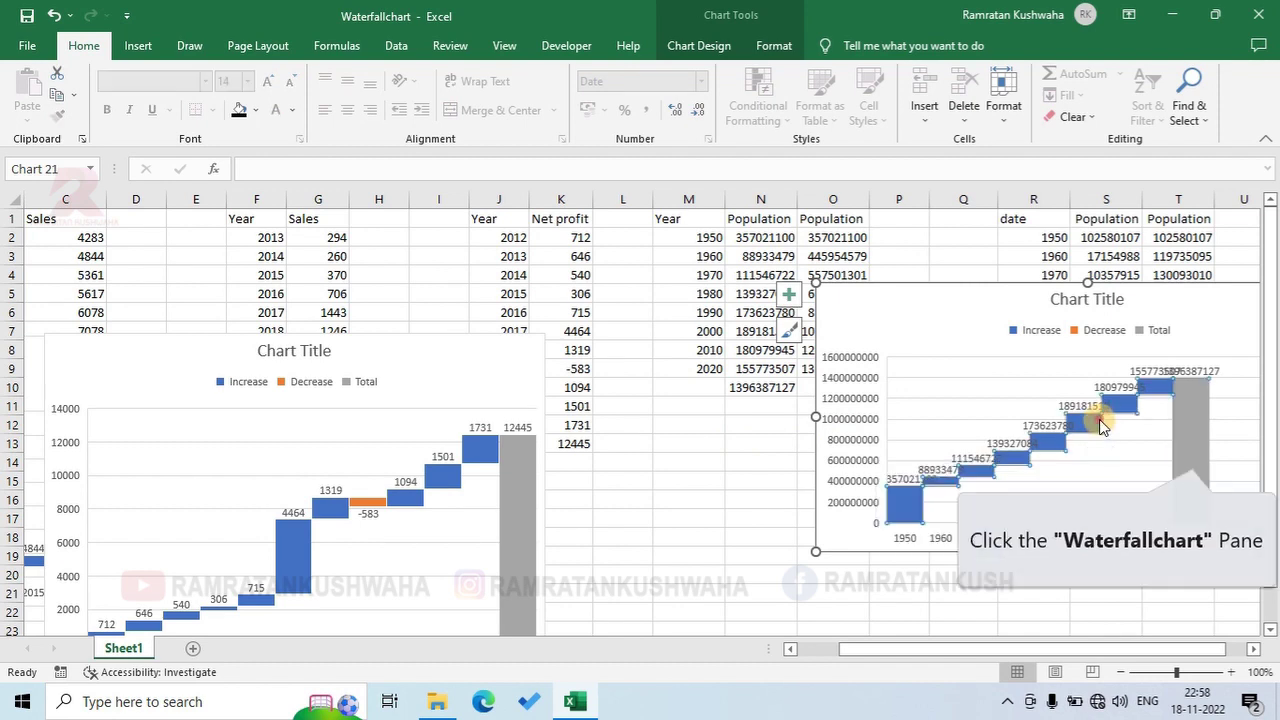
right_click(1048, 455)
left_click(1095, 529)
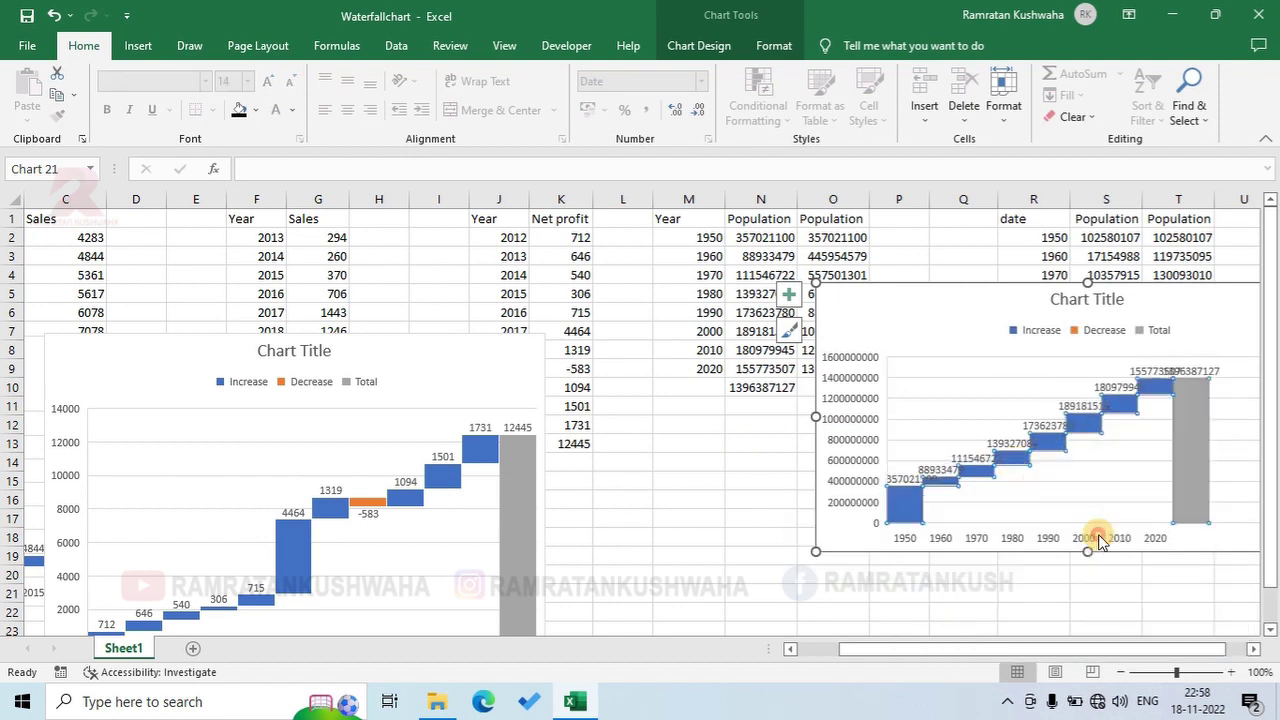
left_click(470, 332)
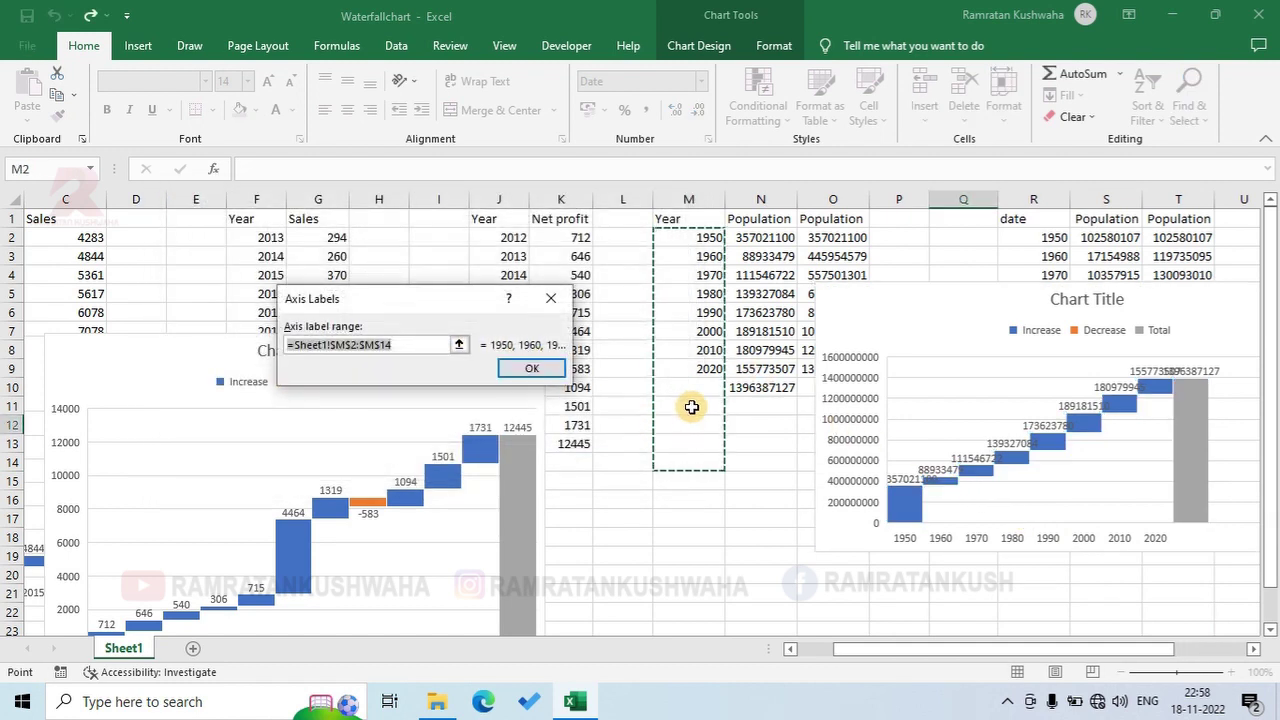
left_click(462, 348)
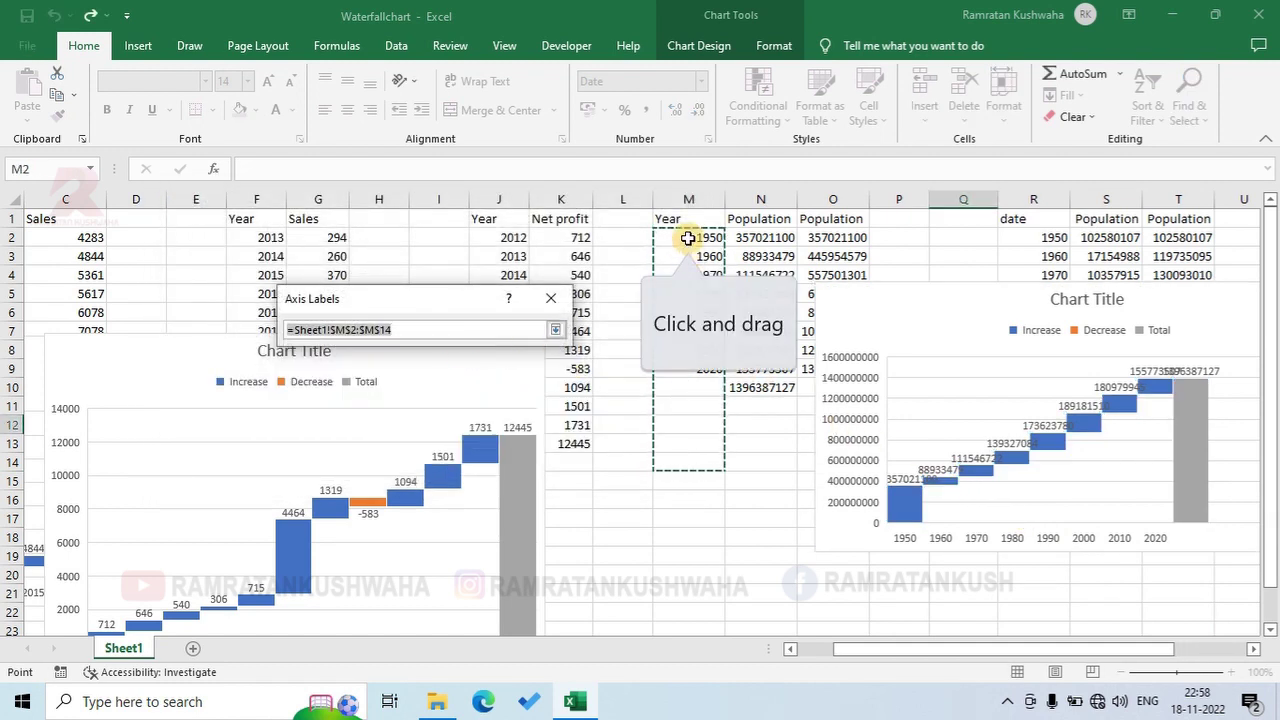
left_click_drag(688, 238, 695, 387)
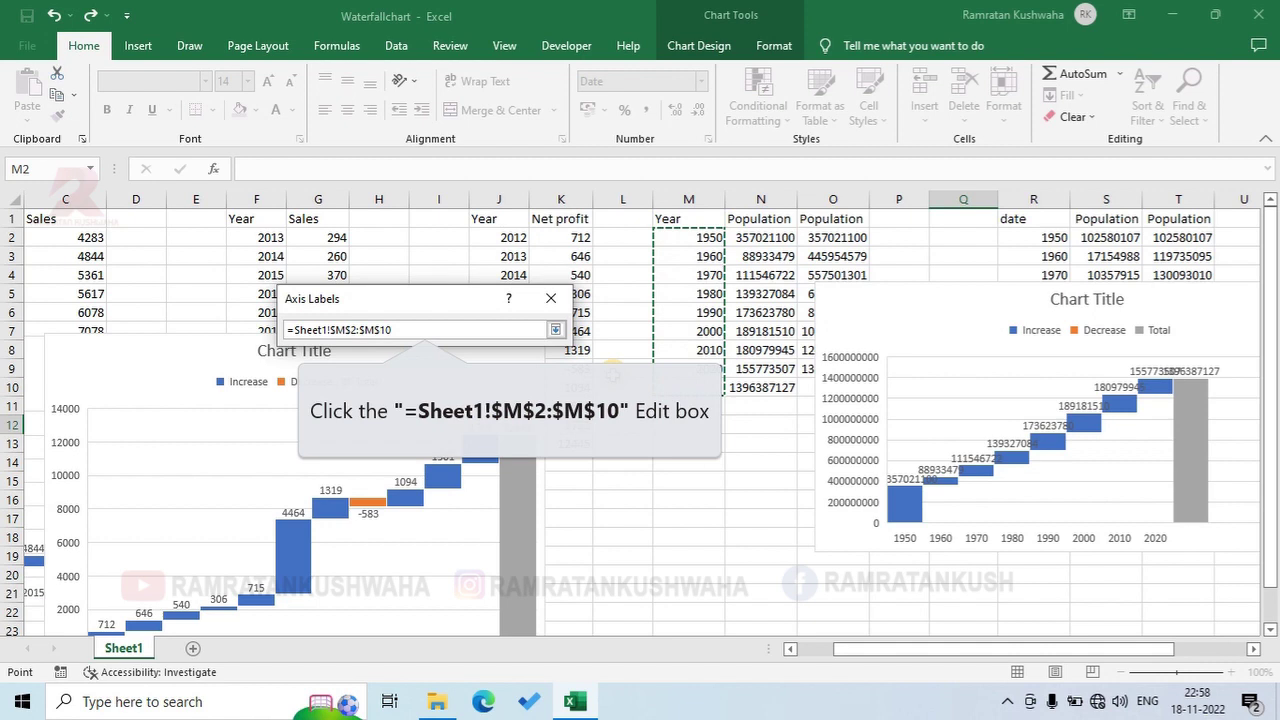
left_click(553, 330)
left_click(530, 366)
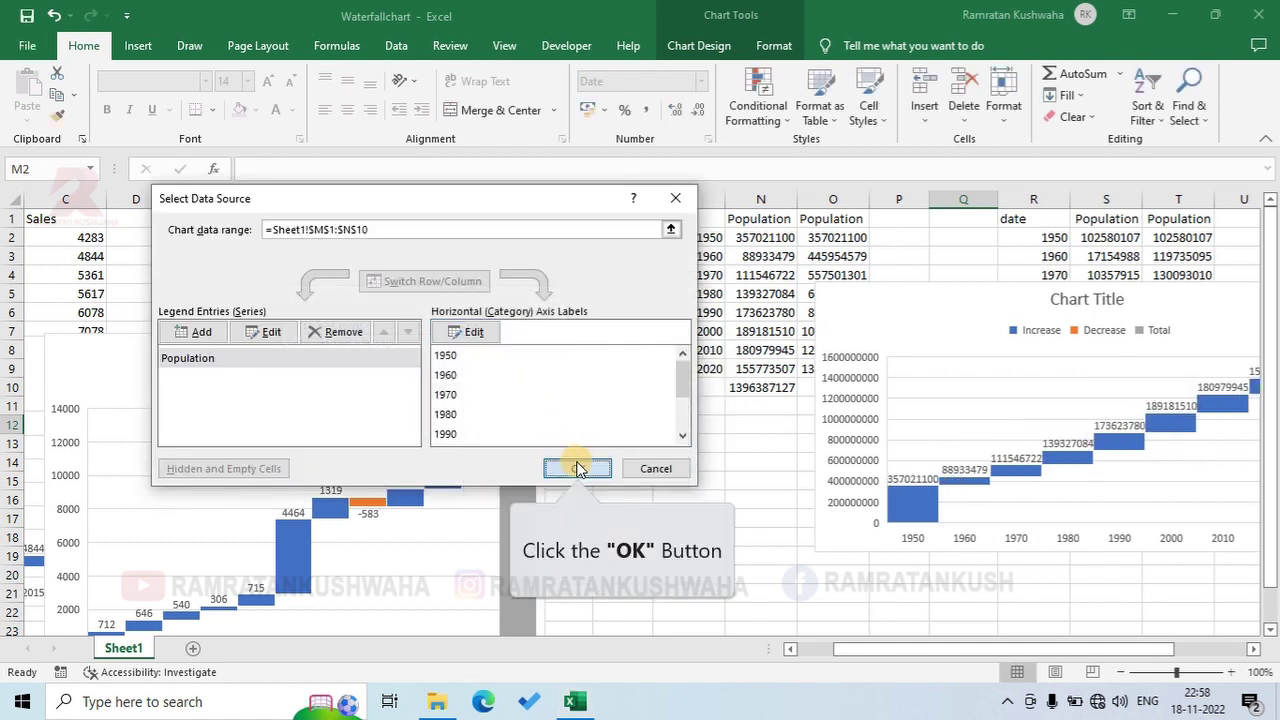
left_click(577, 469)
left_click_drag(982, 294, 286, 242)
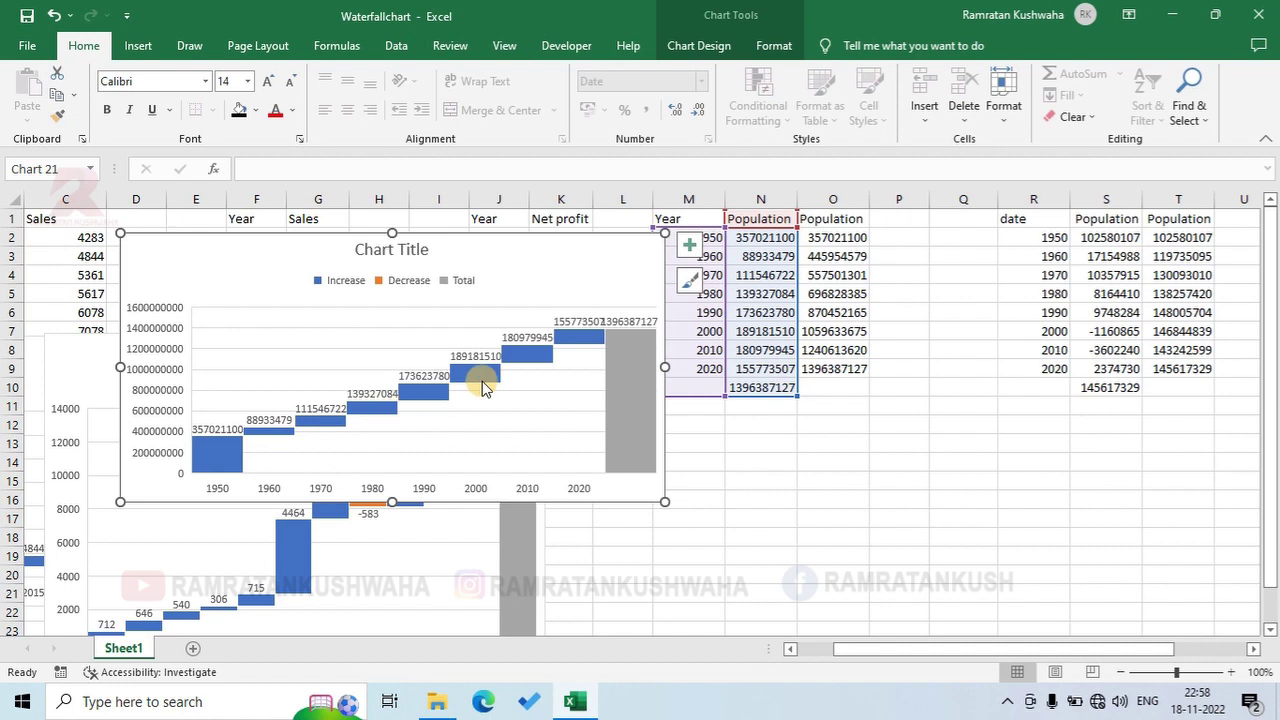
mouse_move(476, 375)
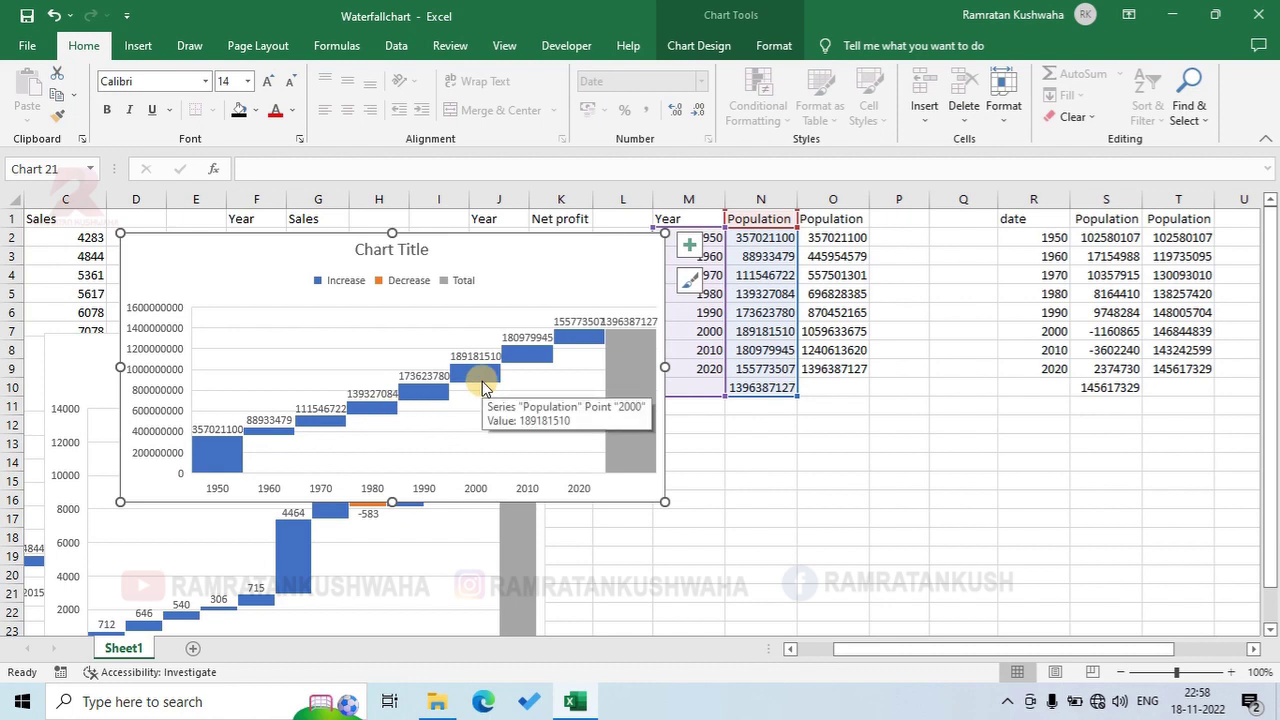
- Select S1:S10 and insert a waterfall chart from All Charts
left_click(1107, 406)
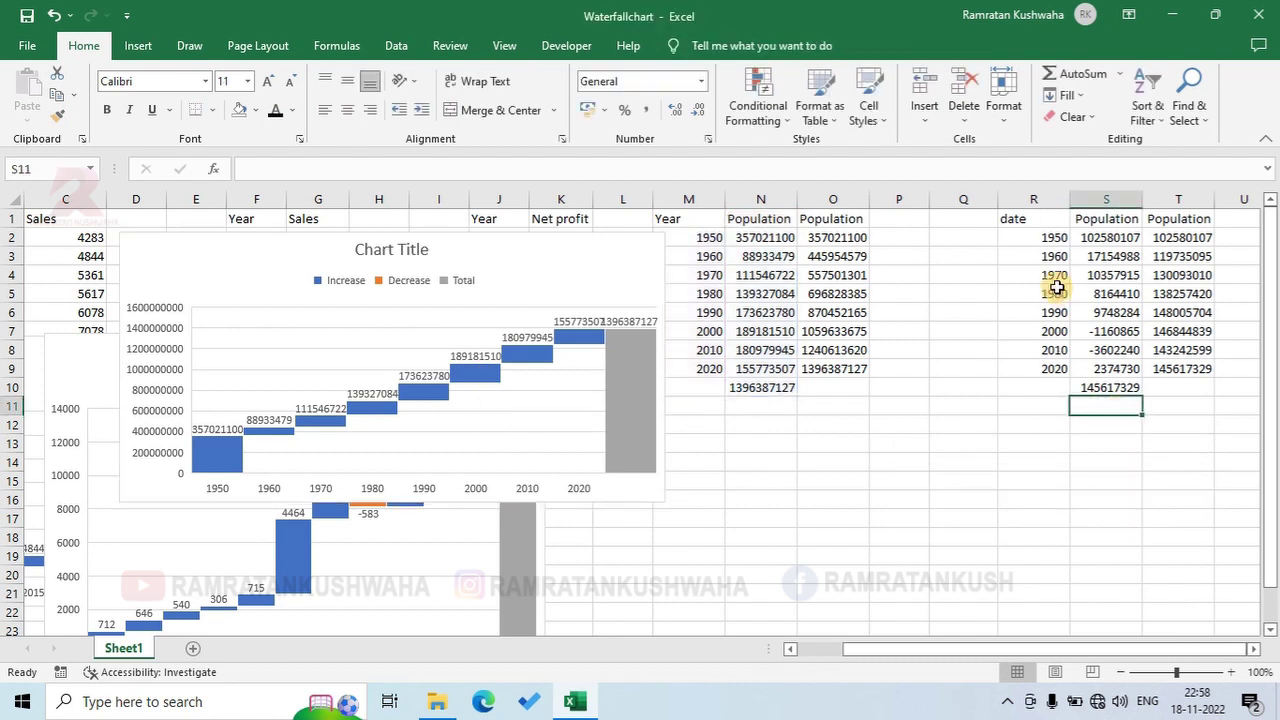
left_click(1106, 369)
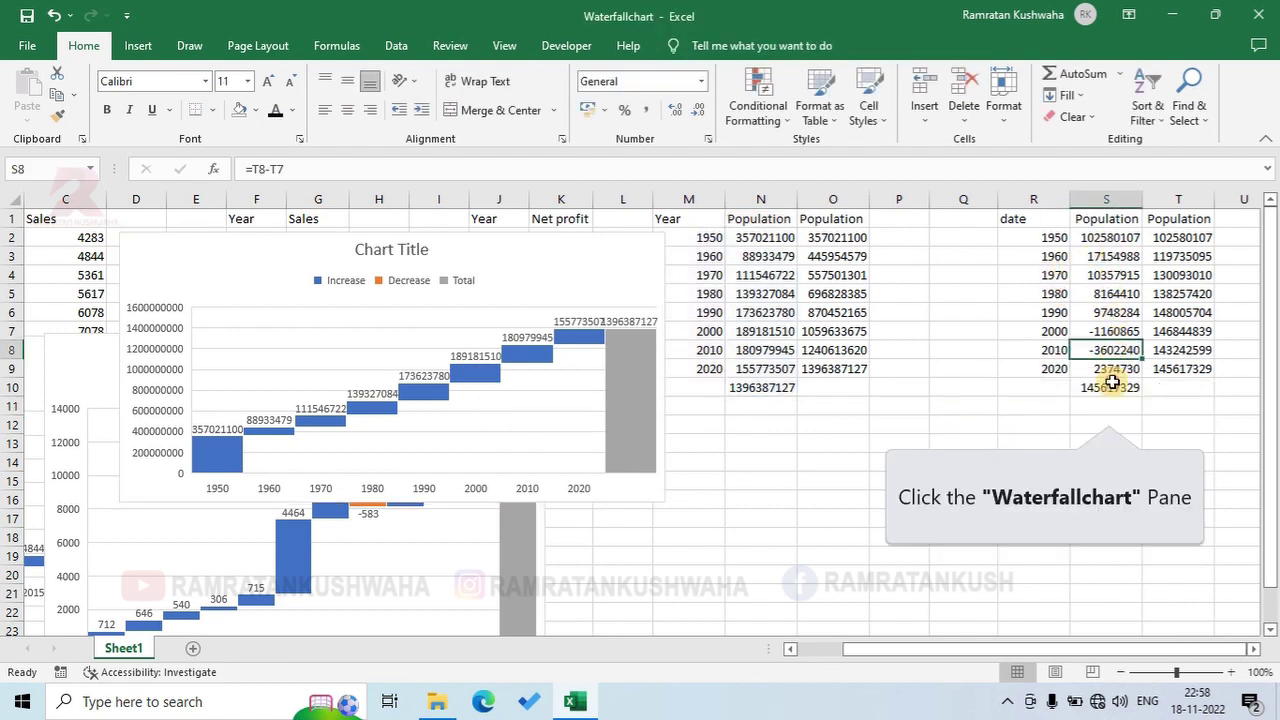
left_click(1106, 406)
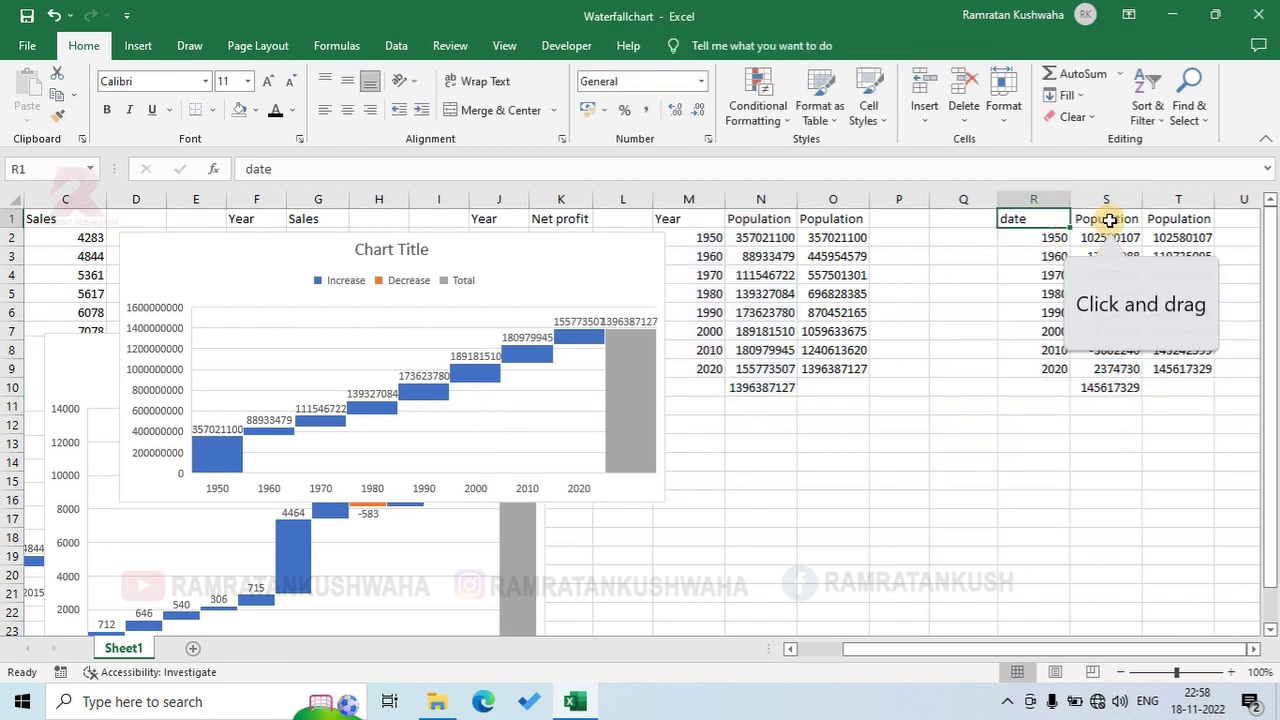
left_click_drag(1106, 219, 1108, 388)
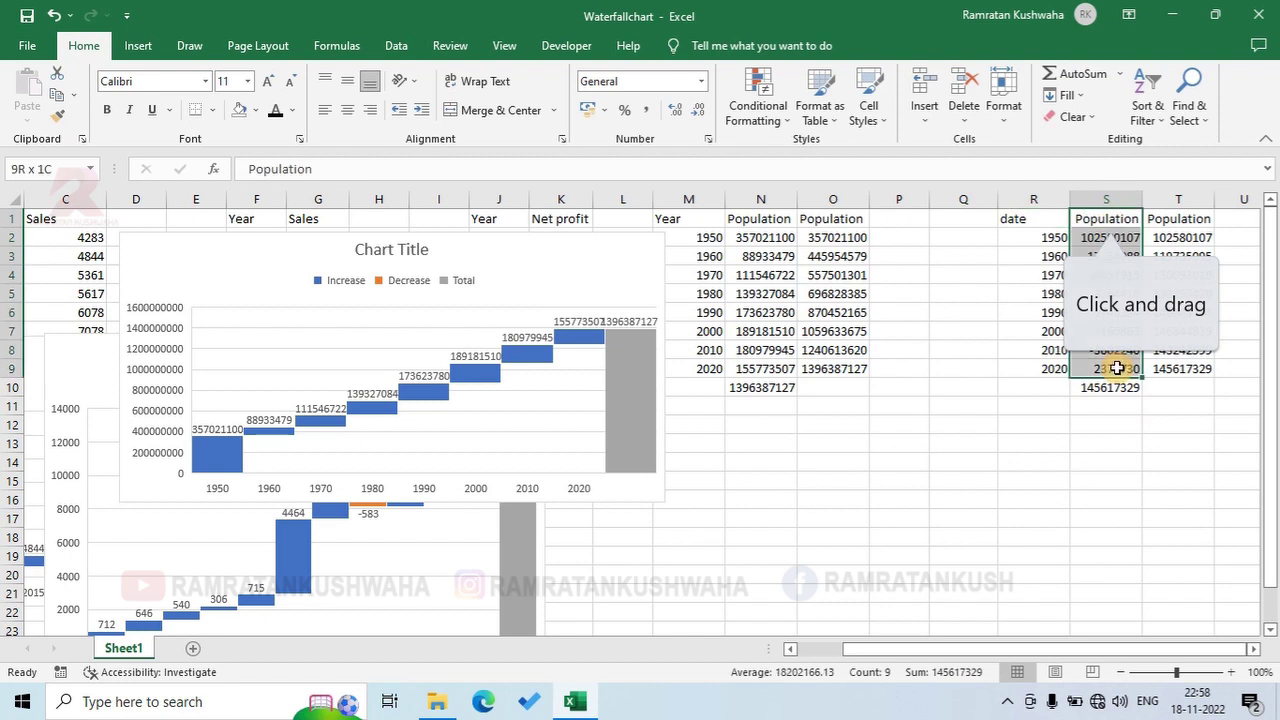
left_click(138, 45)
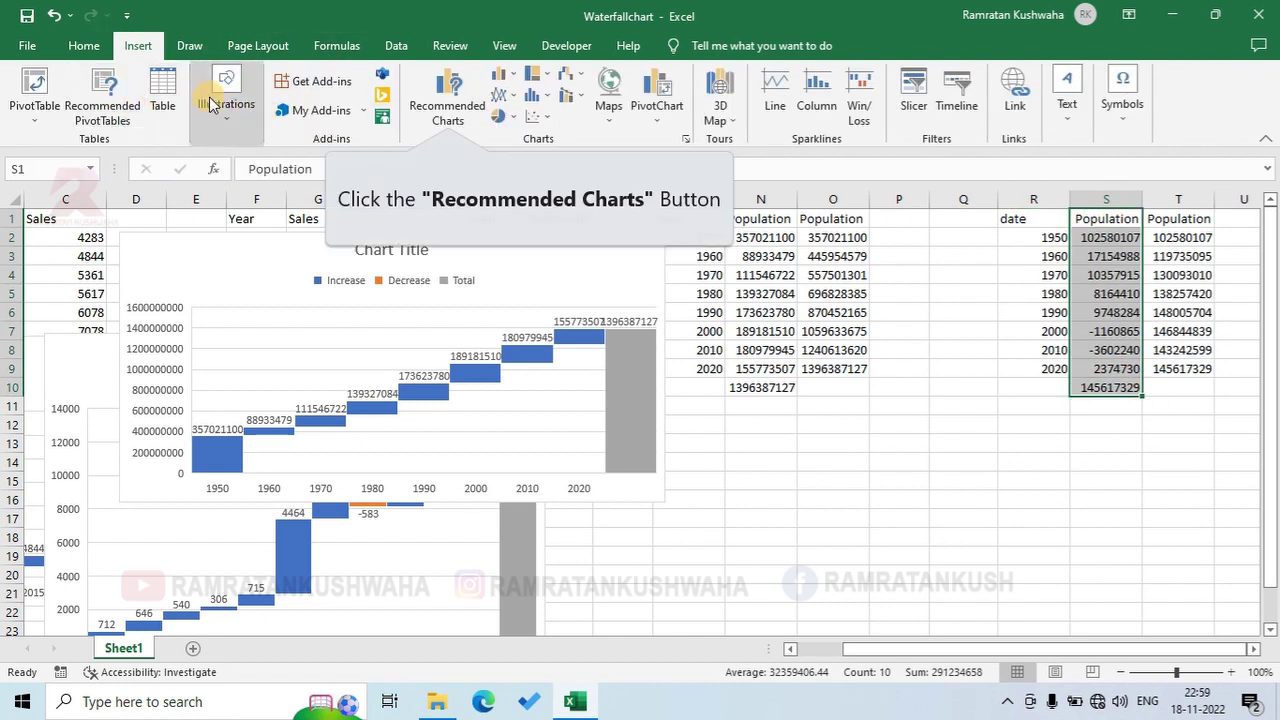
left_click(447, 100)
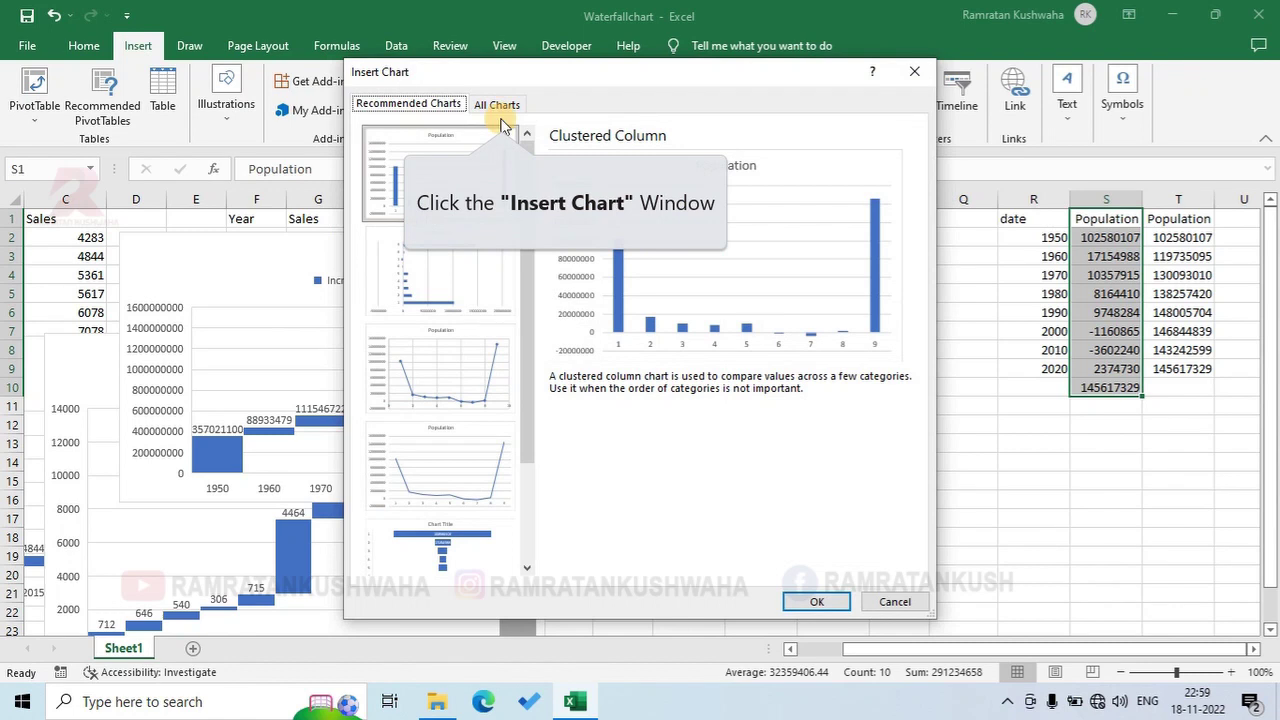
left_click(496, 104)
left_click(431, 496)
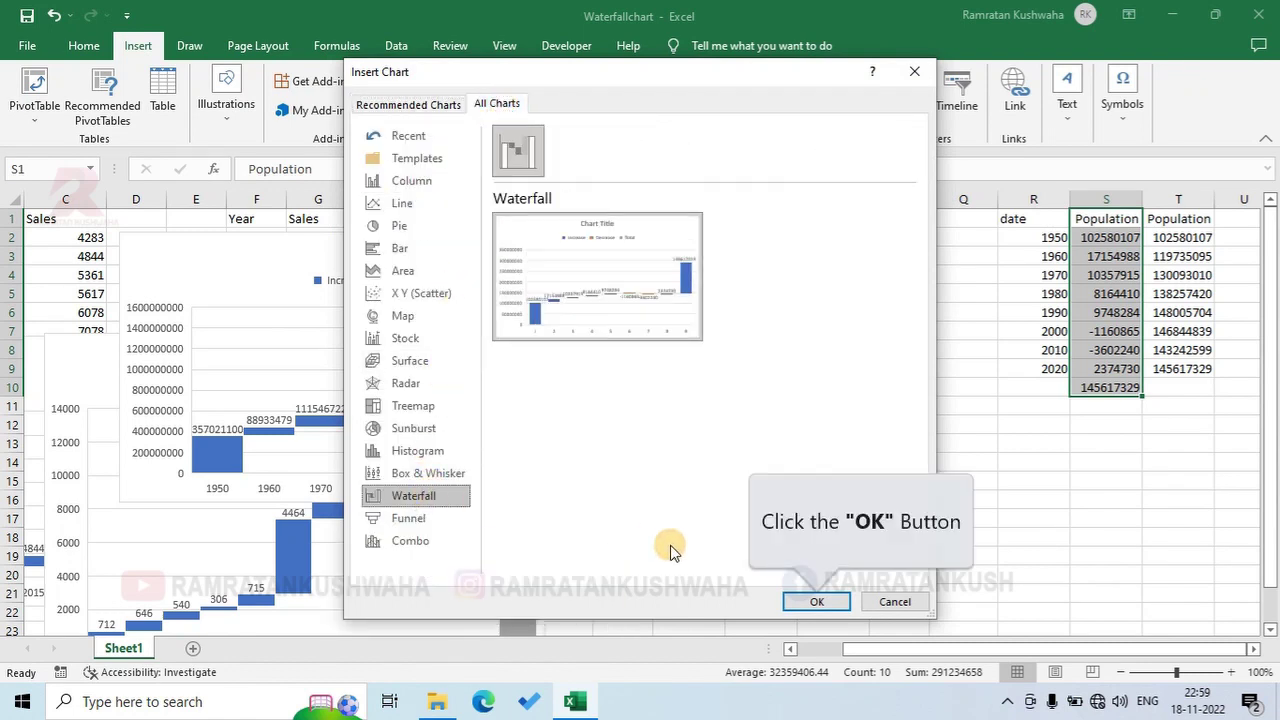
left_click(816, 601)
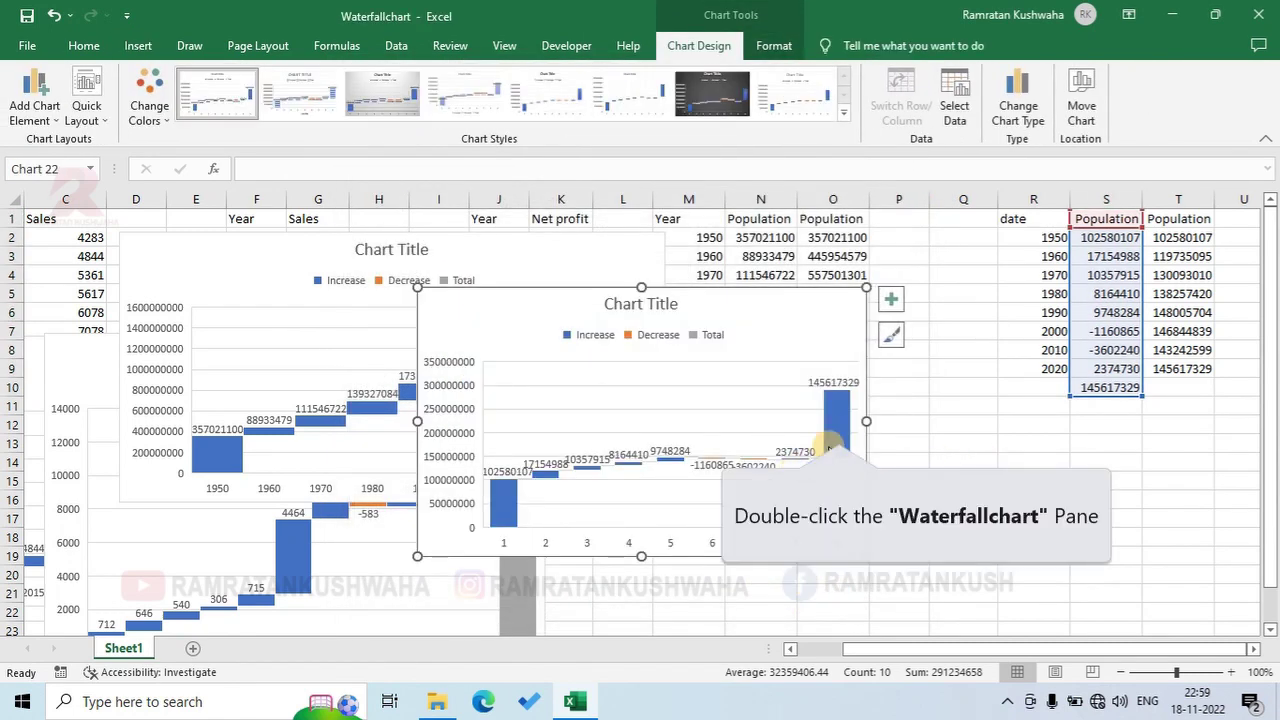
- Set the new chart's last bar as a total and move the chart right and down
double_click(838, 438)
double_click(838, 438)
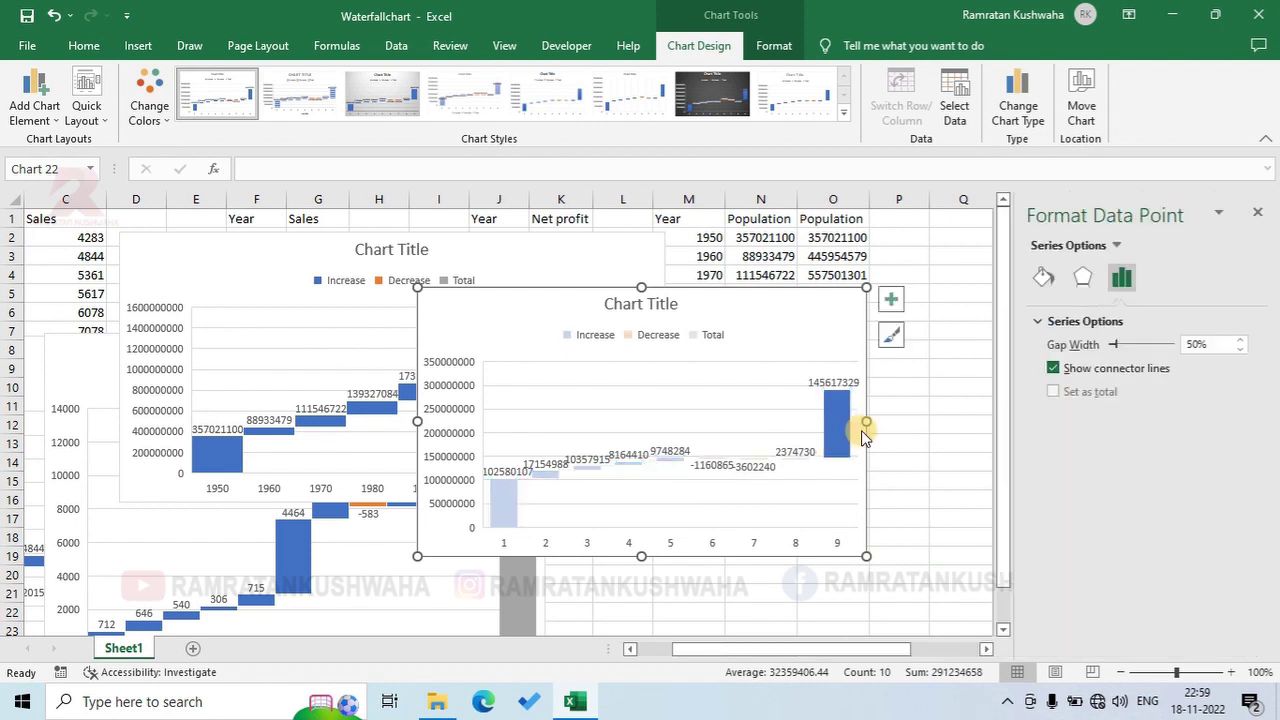
left_click(1058, 395)
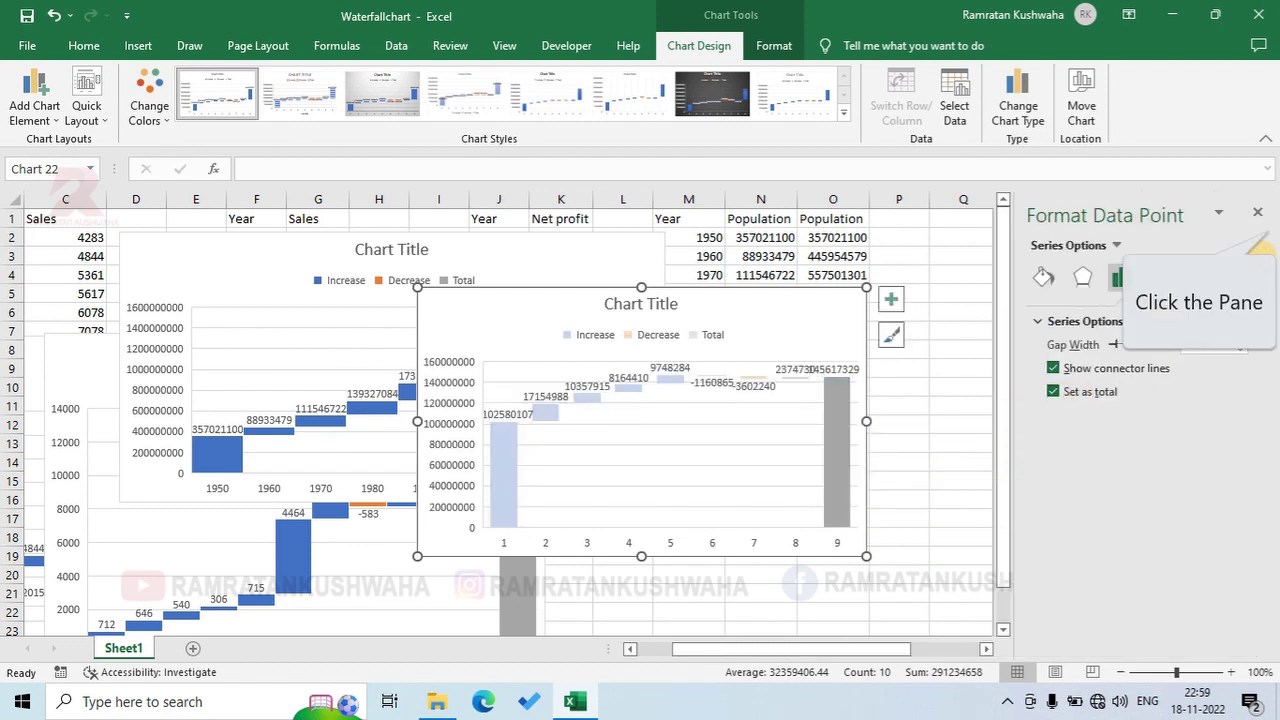
left_click(1262, 215)
left_click(932, 497)
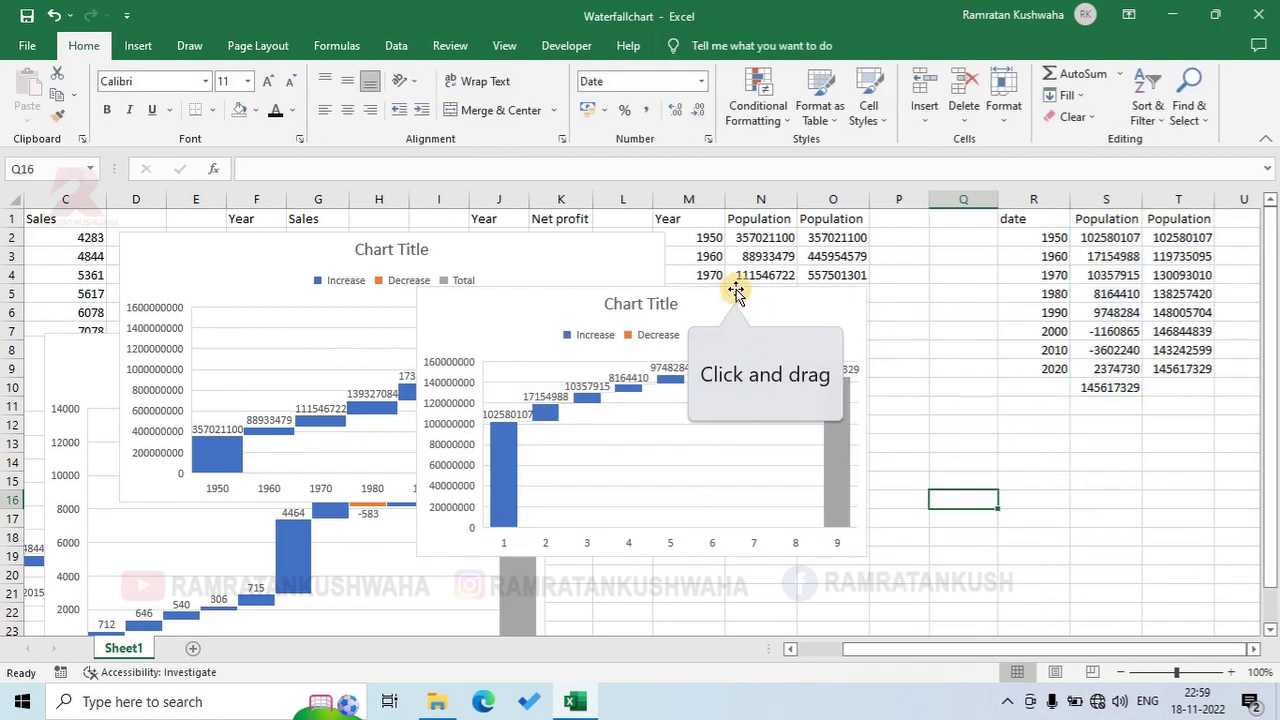
left_click_drag(735, 290, 889, 318)
- Label the horizontal axis with the years in R2:R10
right_click(815, 470)
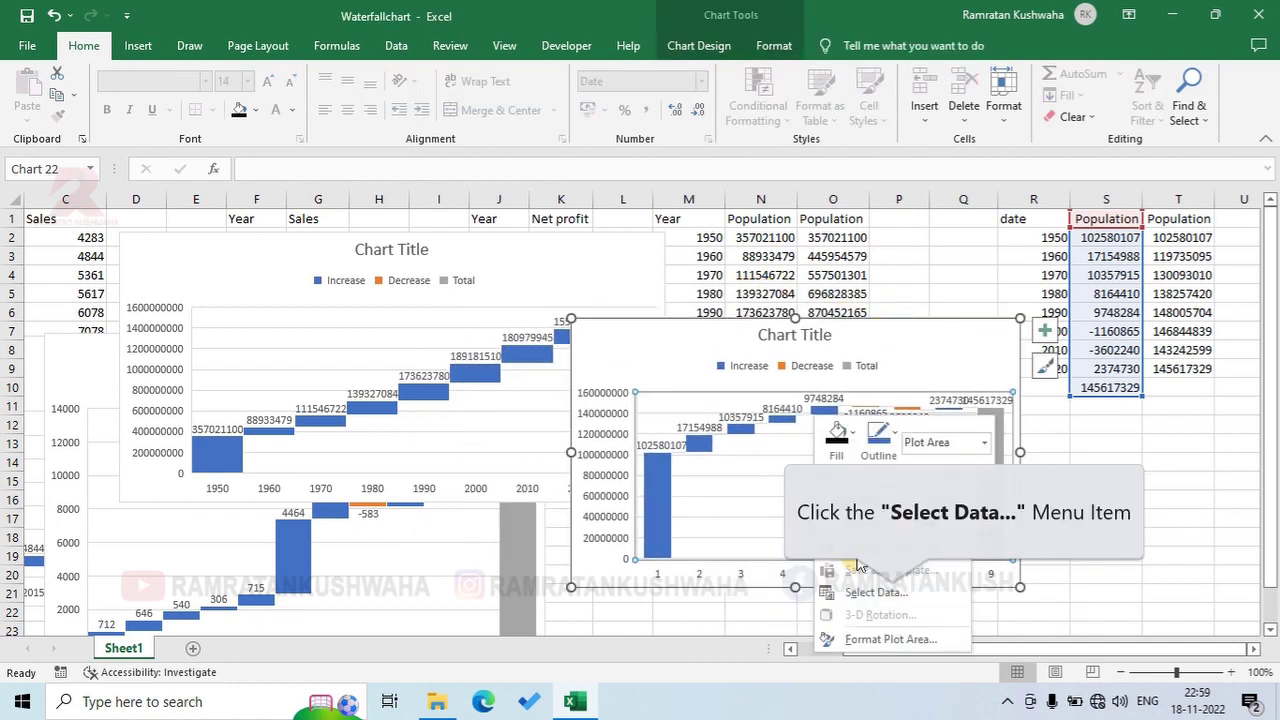
left_click(876, 592)
left_click(477, 333)
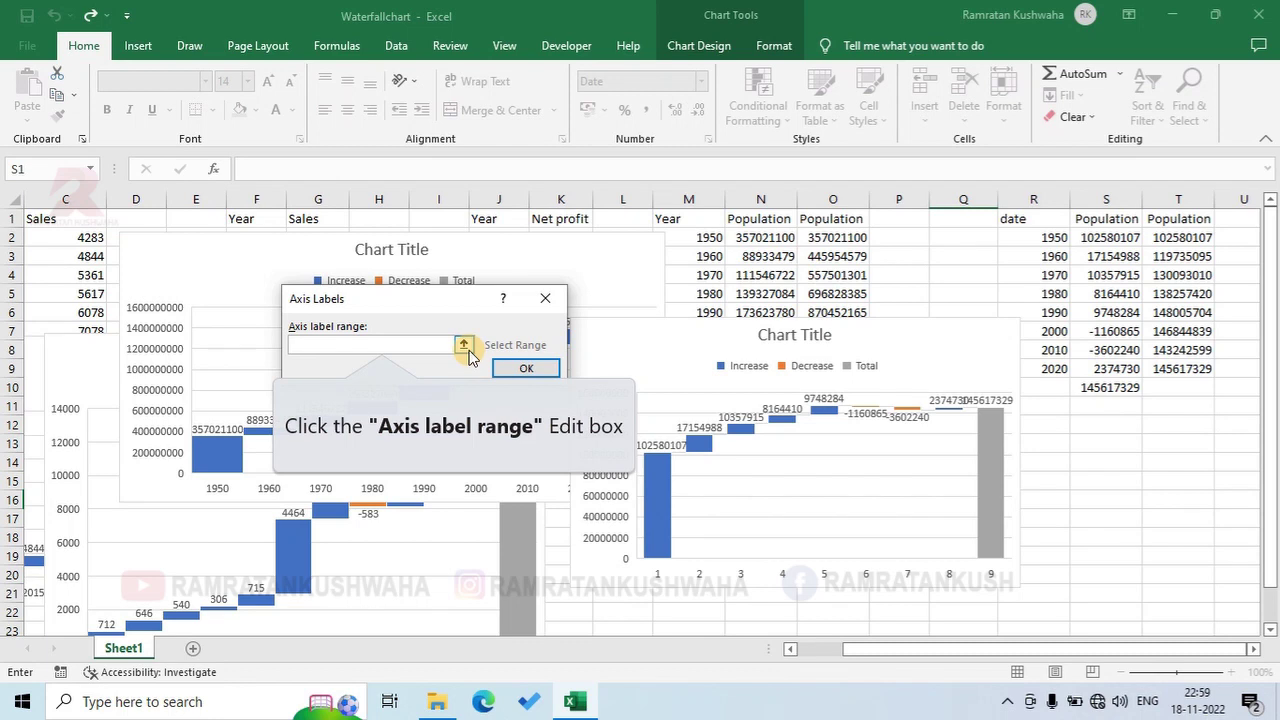
left_click(464, 345)
left_click_drag(1052, 238, 1050, 381)
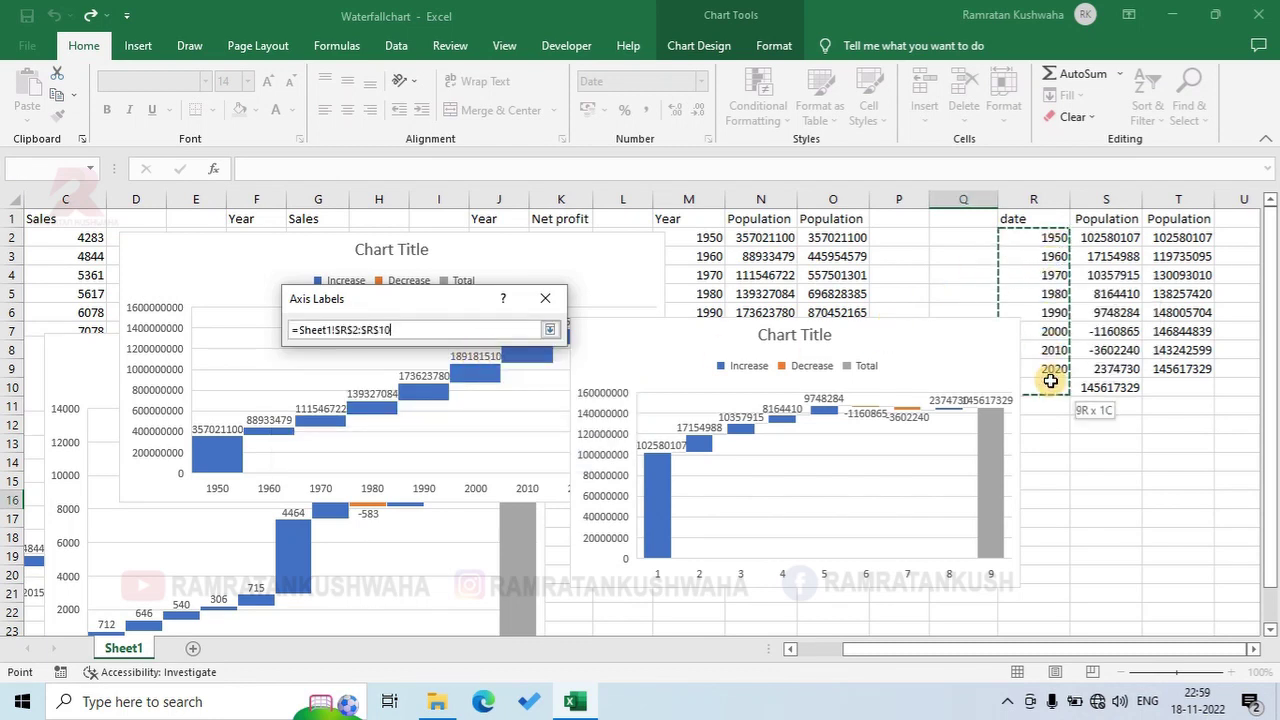
left_click(549, 329)
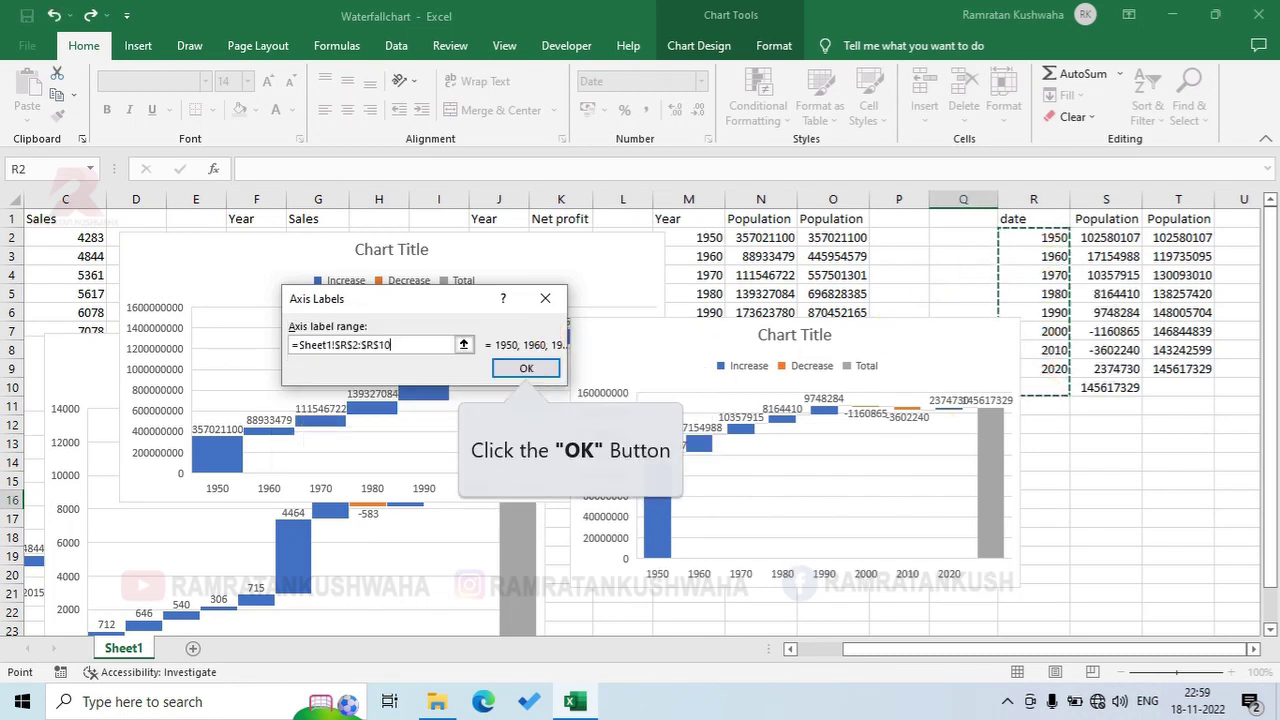
left_click(526, 368)
- Apply the year labels, then make the population chart wider and taller
left_click(580, 463)
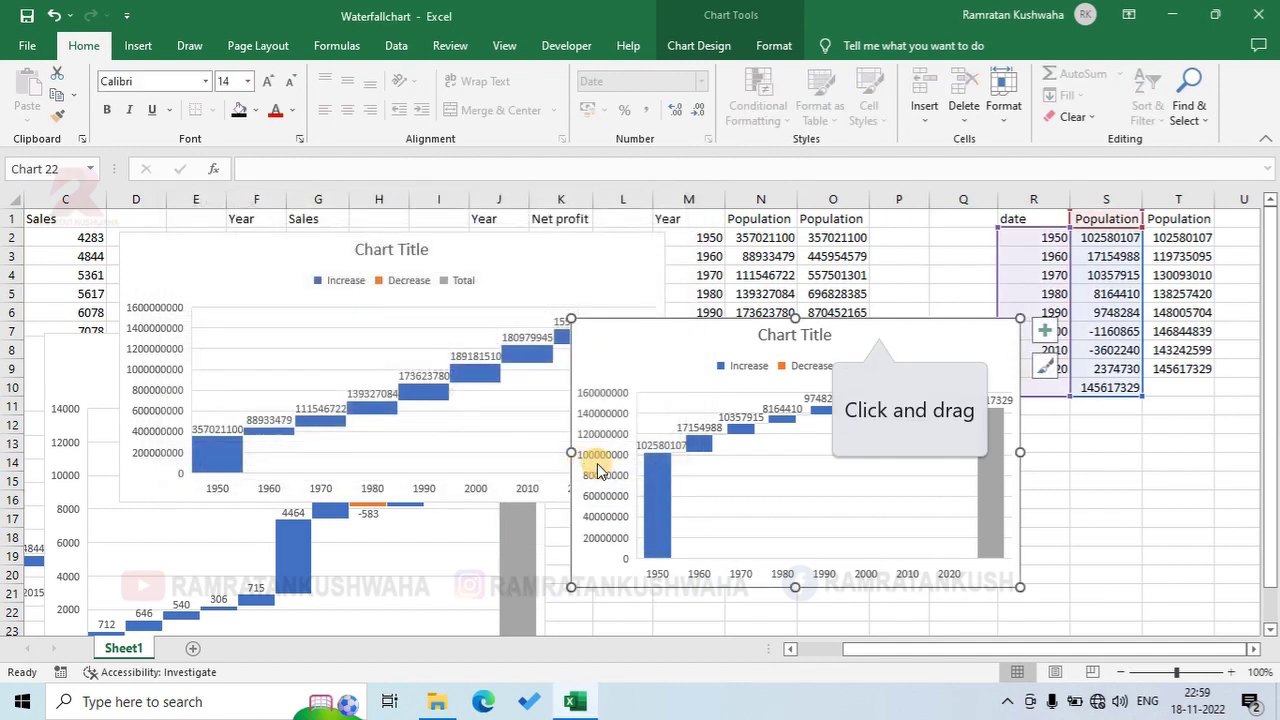
left_click_drag(878, 330, 782, 256)
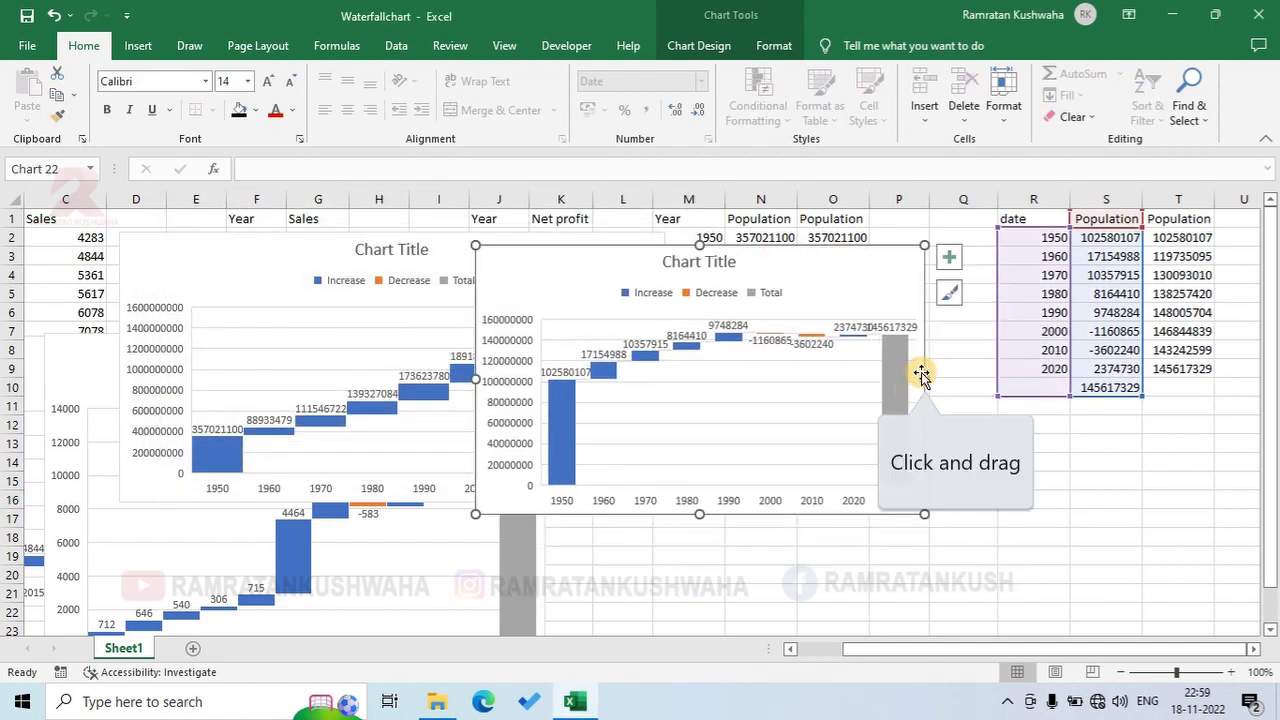
left_click_drag(924, 377, 1140, 379)
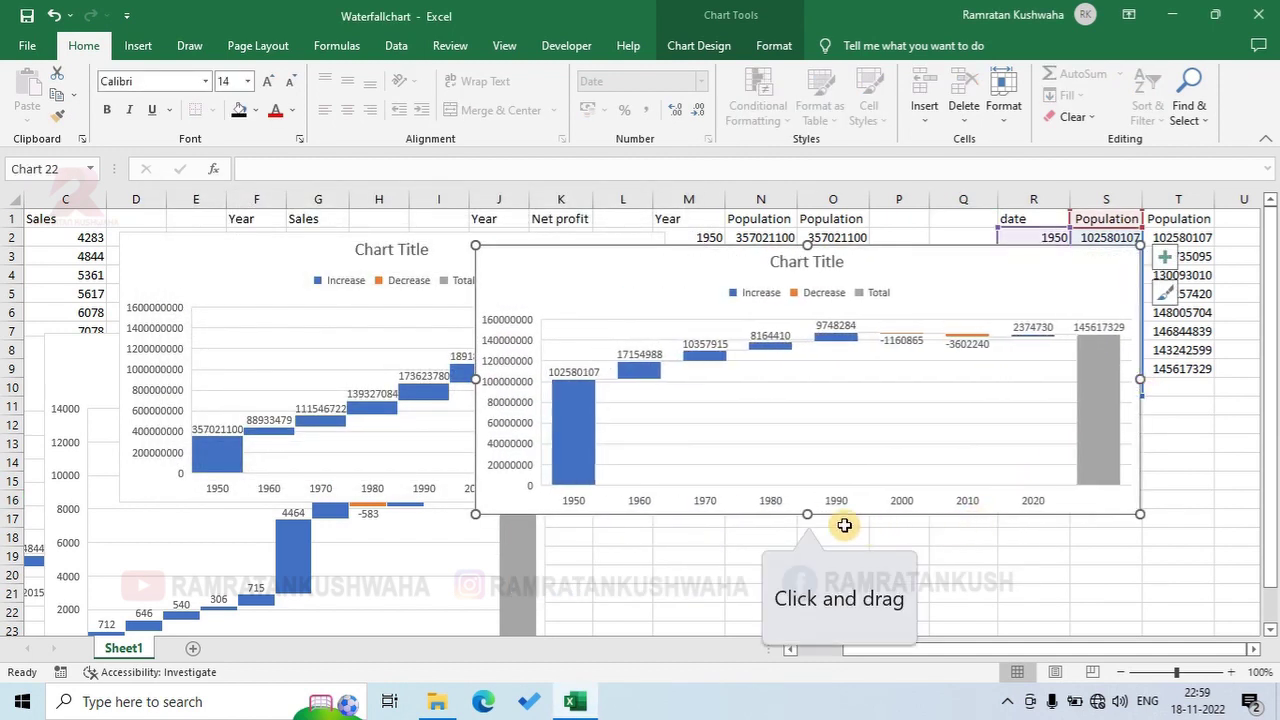
left_click_drag(808, 514, 823, 553)
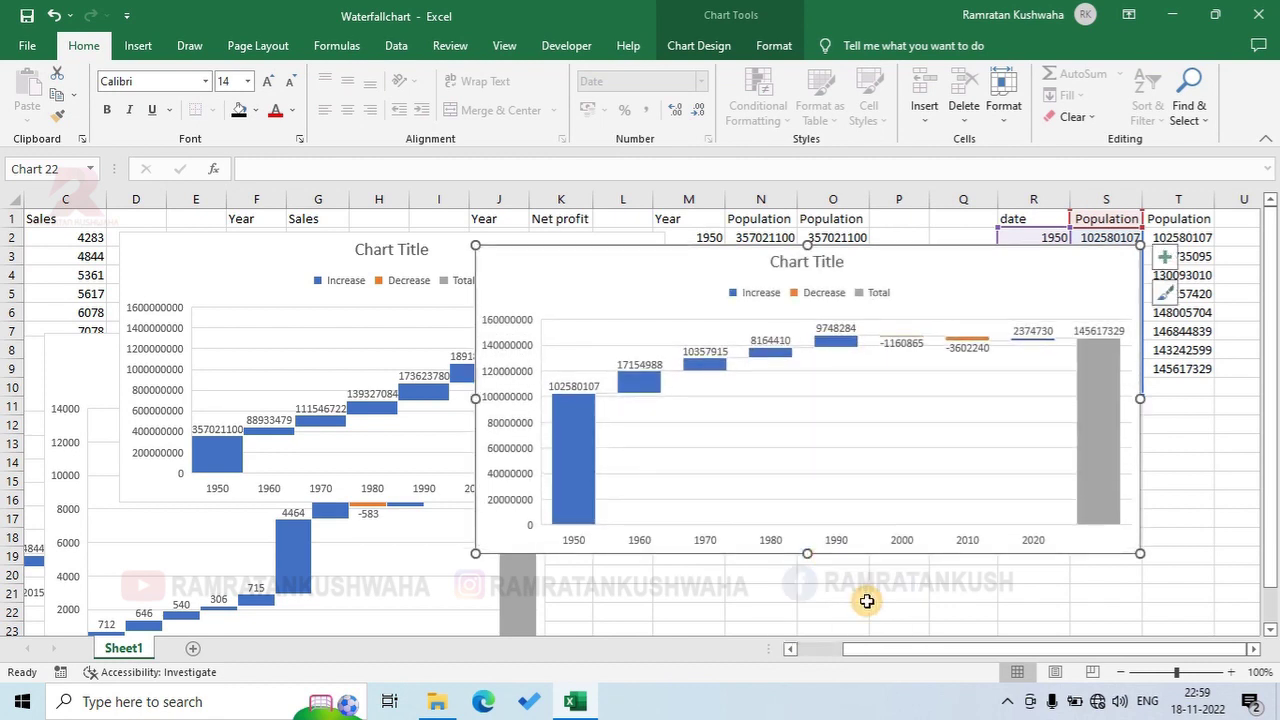
left_click_drag(811, 556, 828, 603)
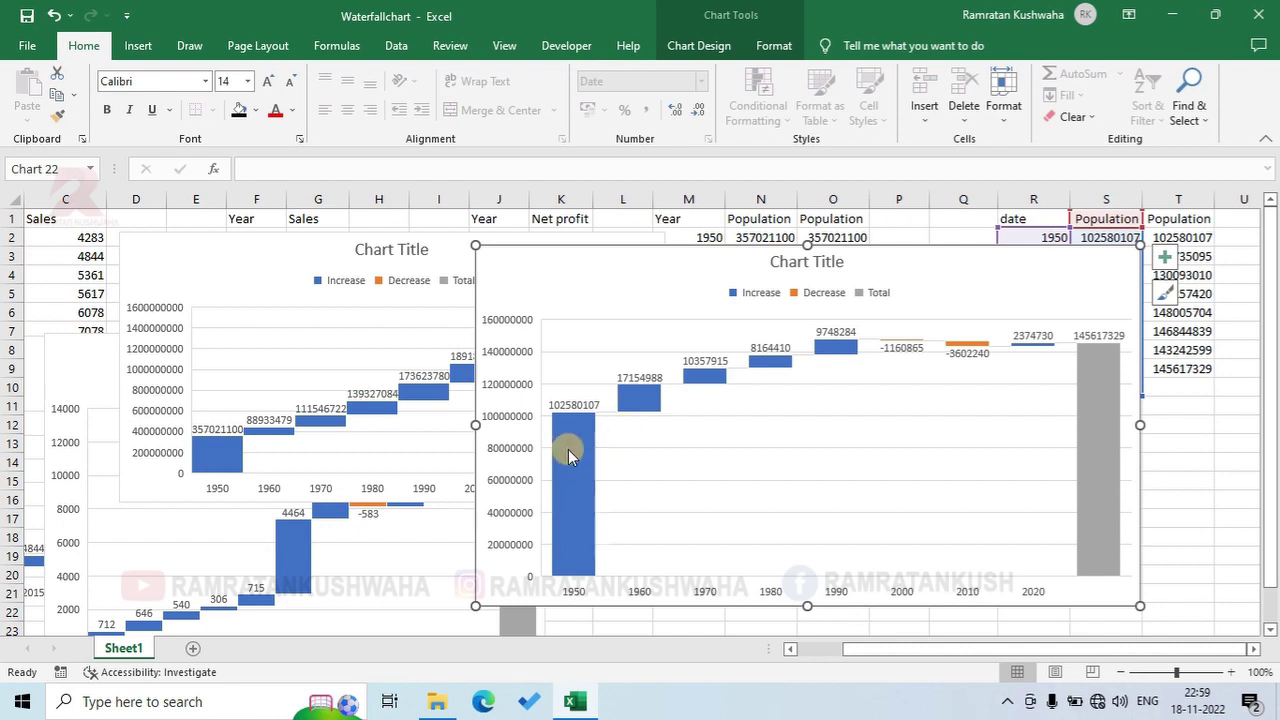
- Select the chart's bars, data labels, the 1990 point, and the plot area in turn
left_click(636, 386)
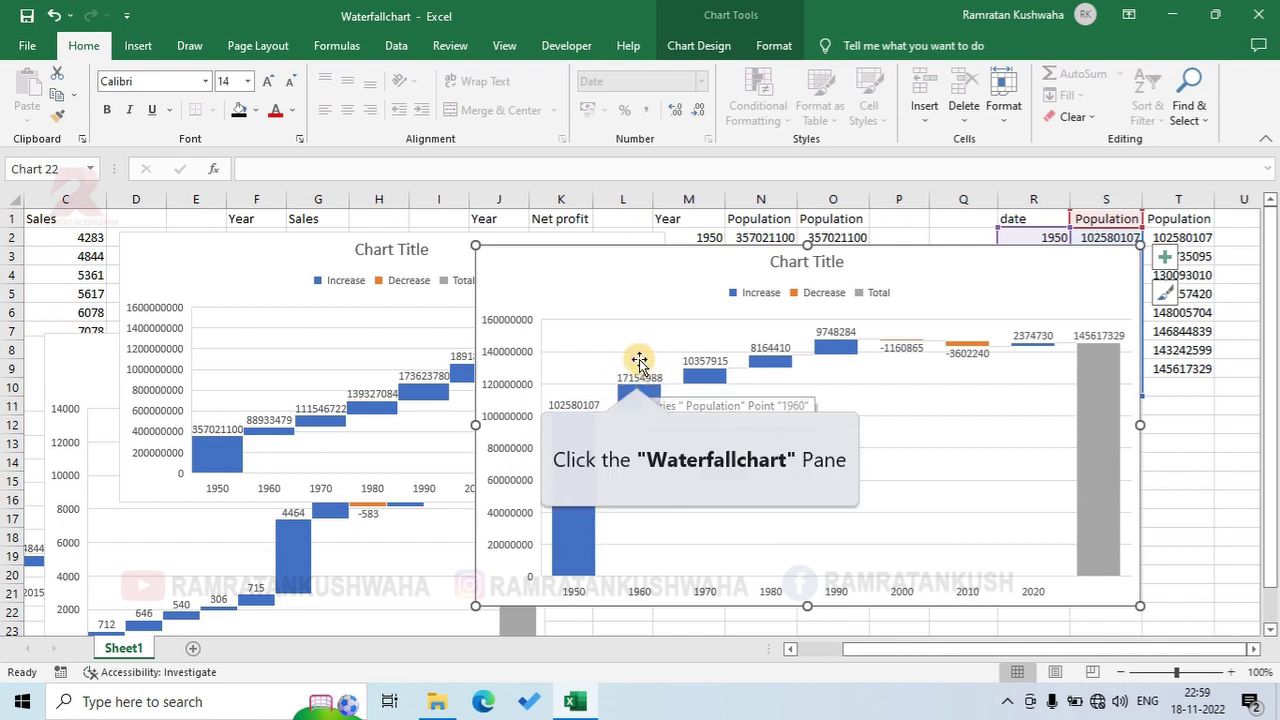
left_click(637, 380)
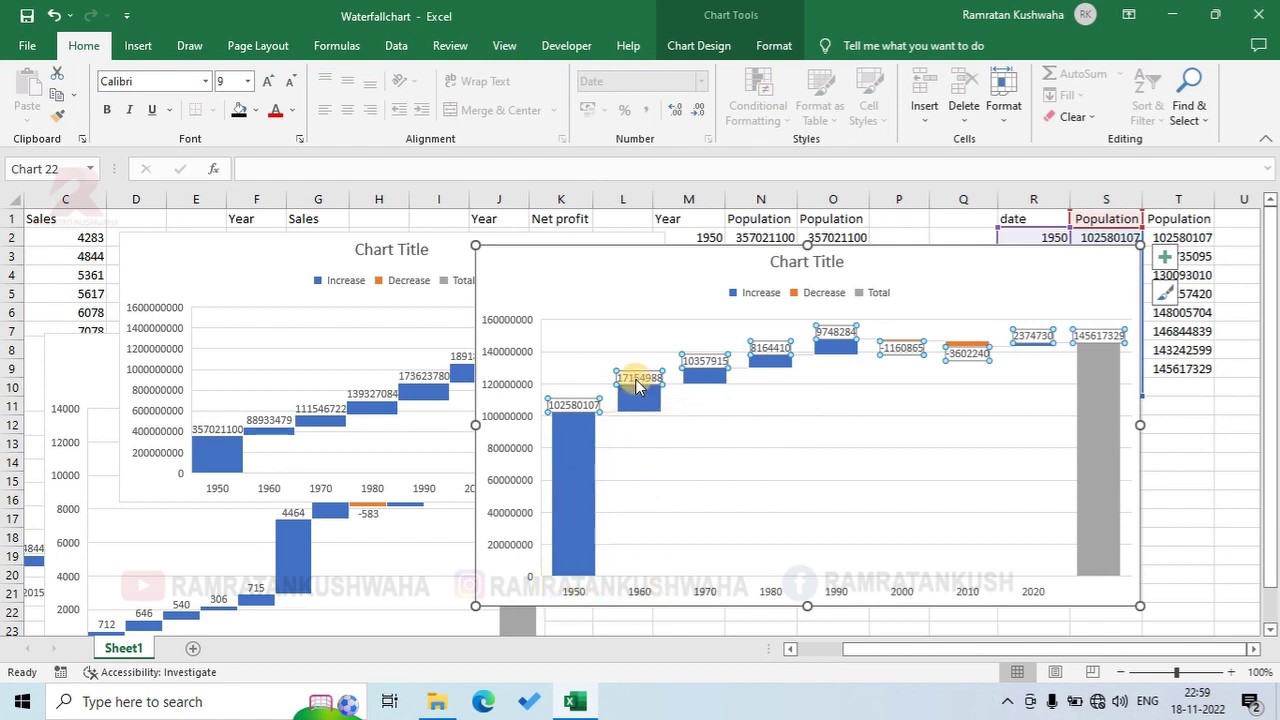
left_click(697, 378)
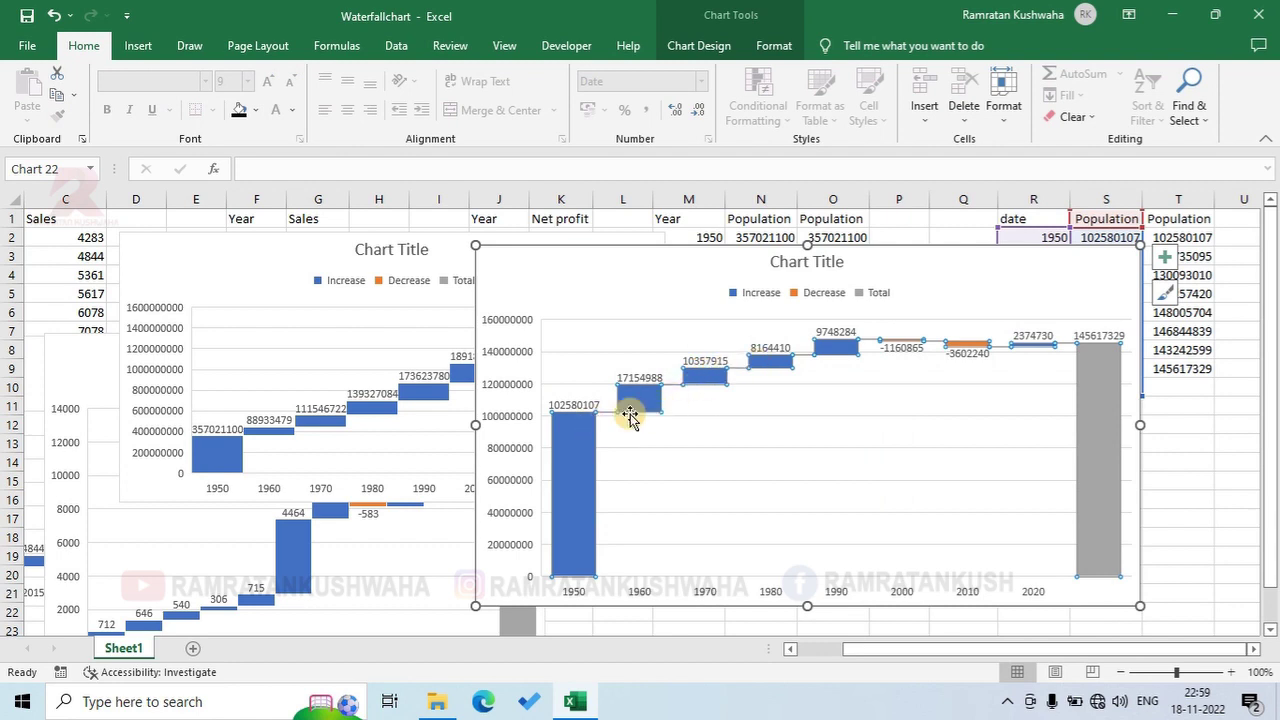
left_click(828, 357)
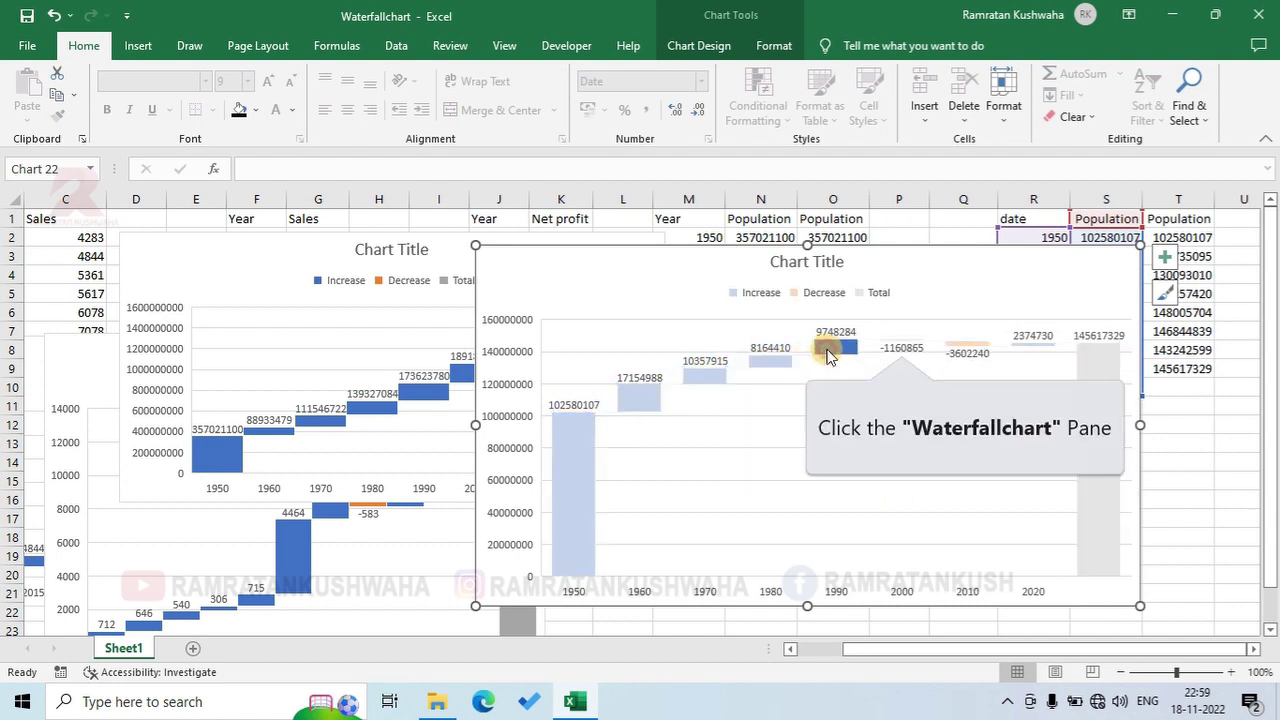
left_click(898, 349)
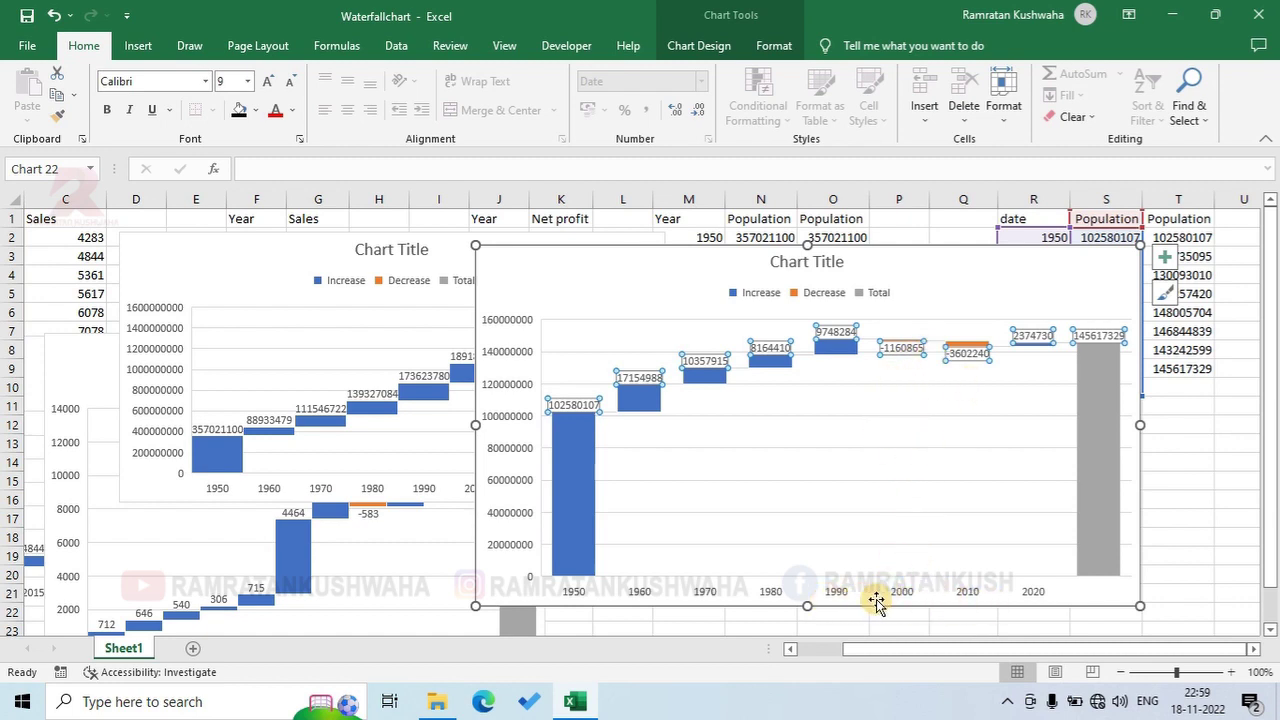
left_click(905, 388)
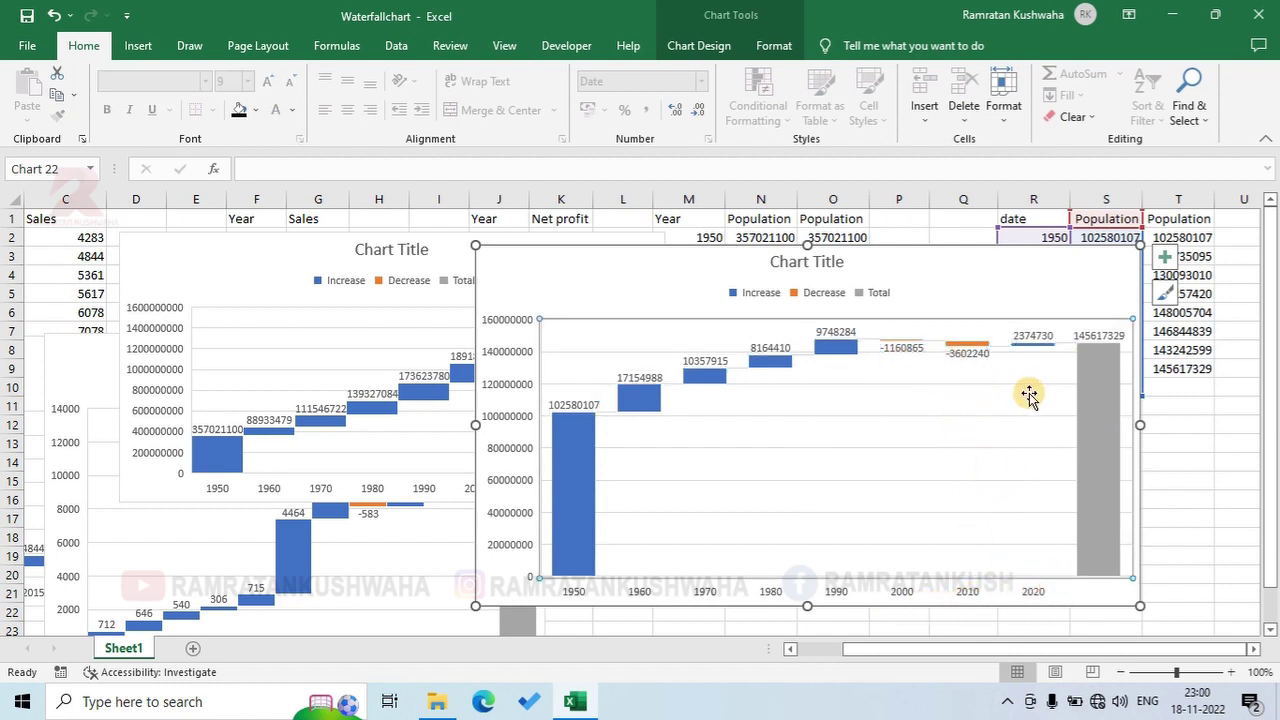
- Move the second population chart up-right, the first right and down, and bring the second to front
left_click_drag(881, 258, 1100, 225)
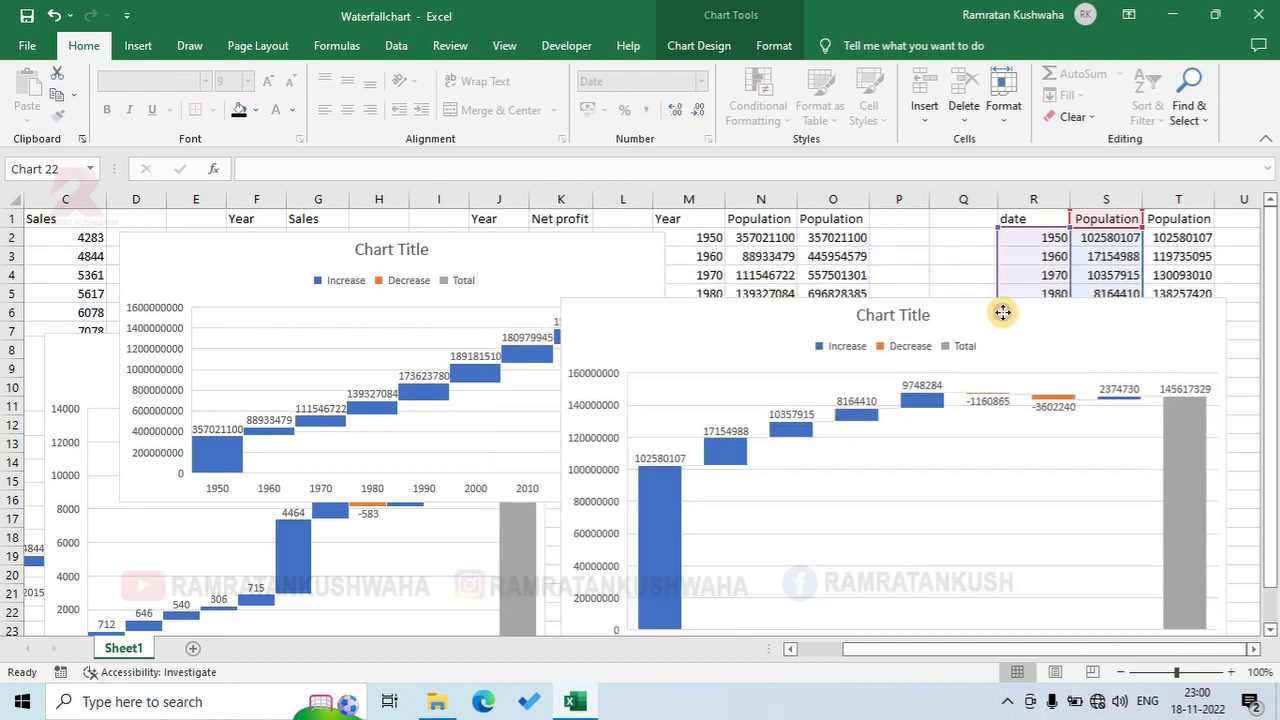
left_click(498, 265)
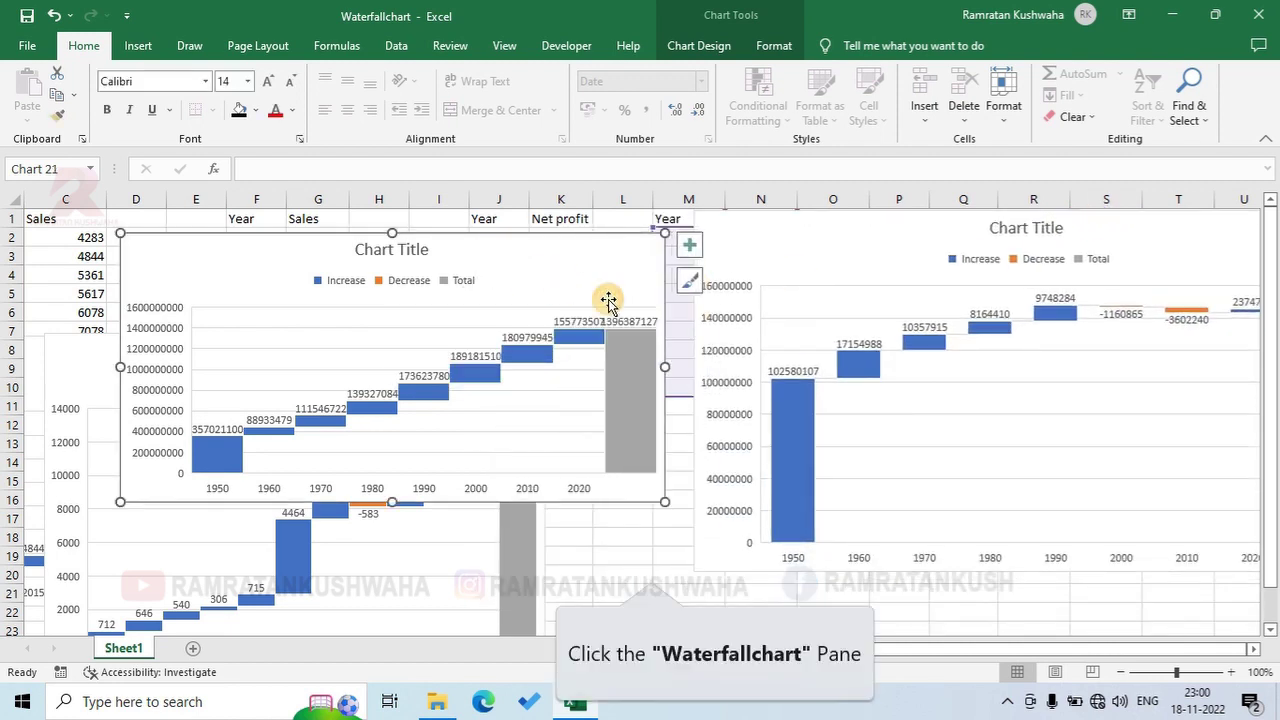
left_click(622, 574)
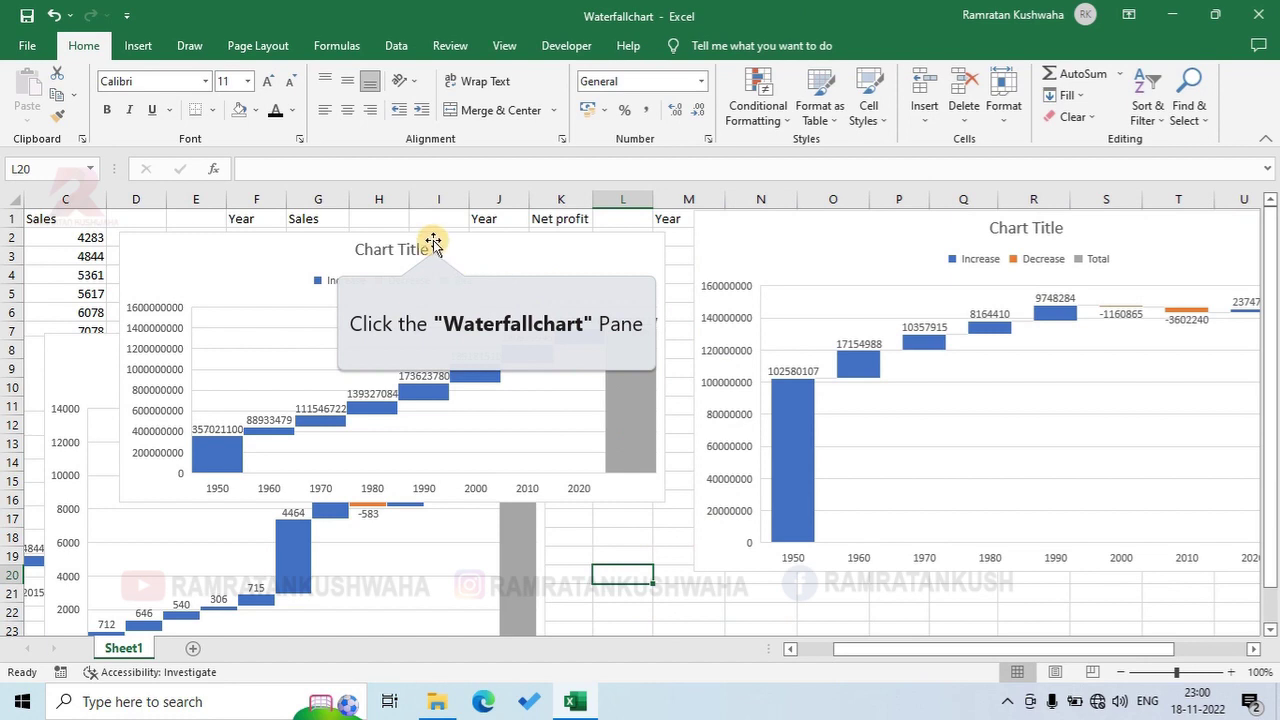
left_click_drag(432, 244, 701, 290)
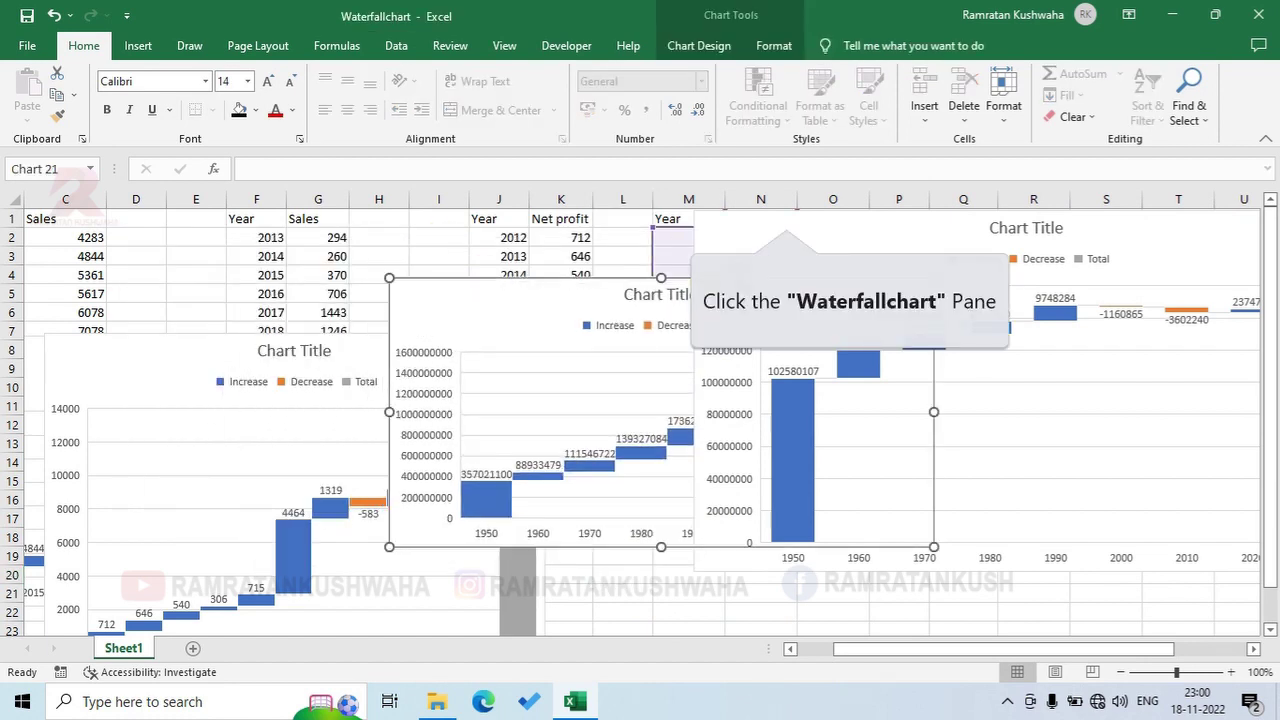
left_click(787, 218)
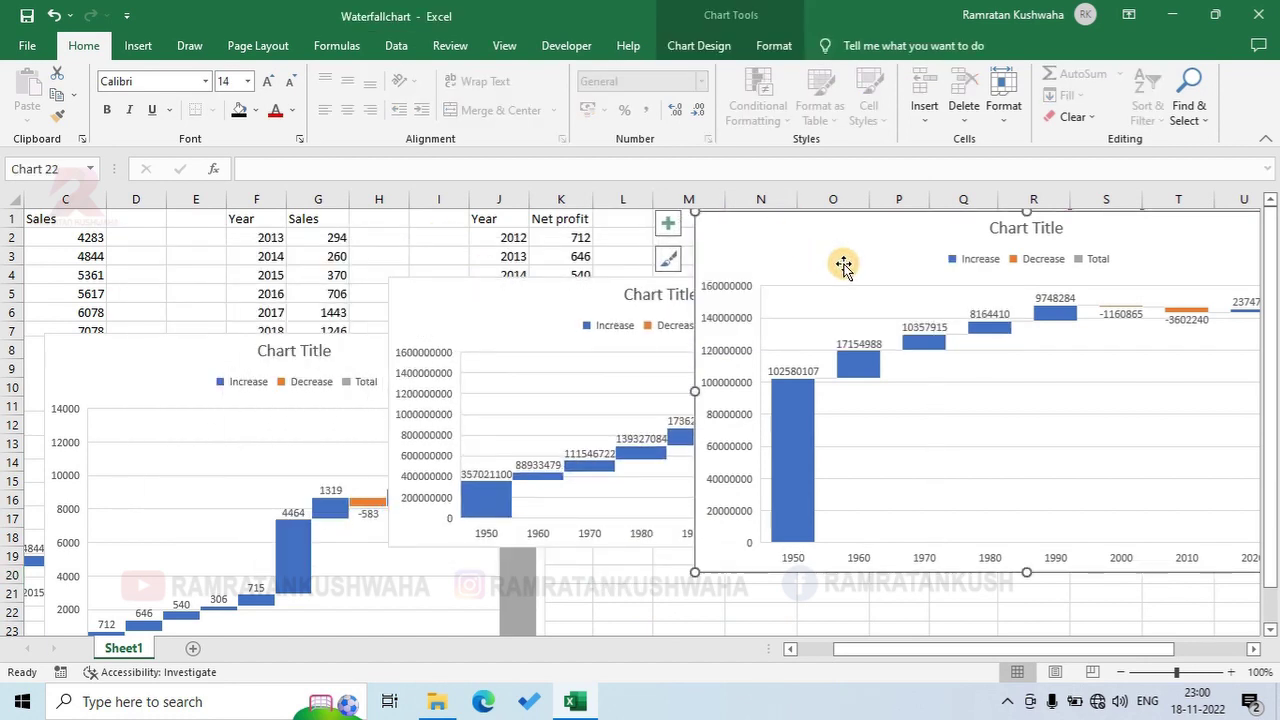